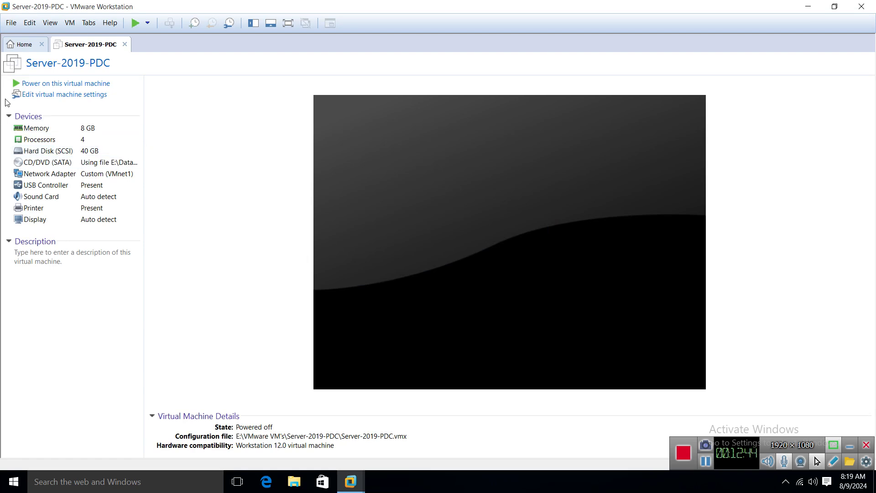
Step: Power on Server-2019-PDC and open Client-Win-10 from the Library in its own tab
click(61, 84)
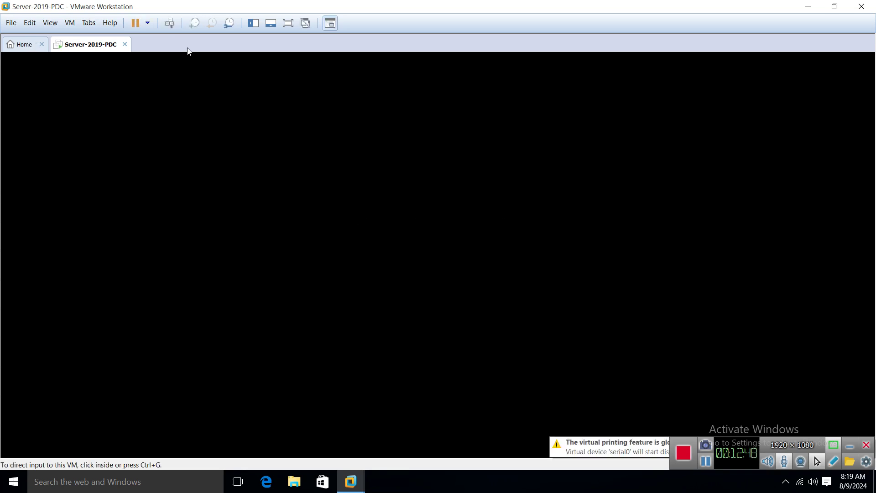
click(253, 23)
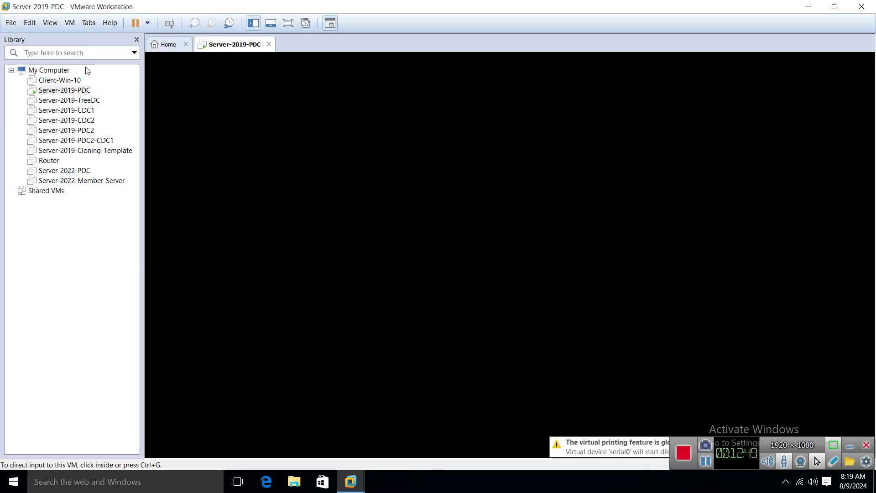
double_click(61, 81)
click(136, 40)
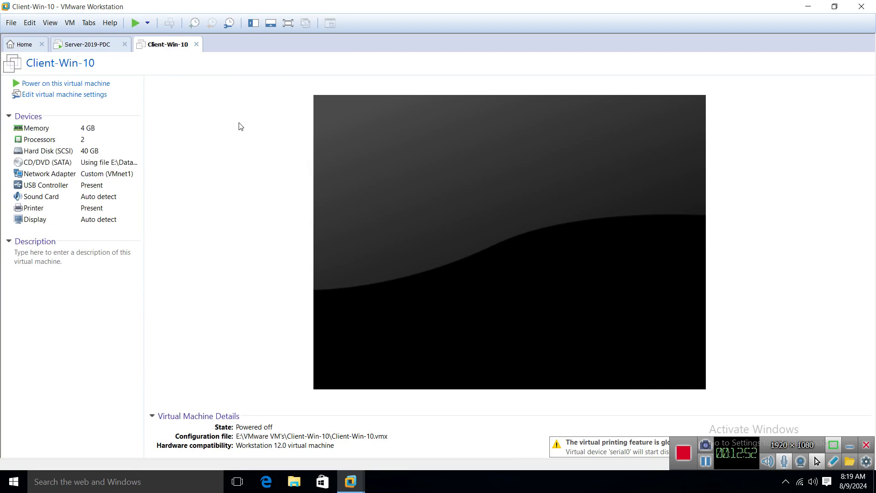
click(94, 45)
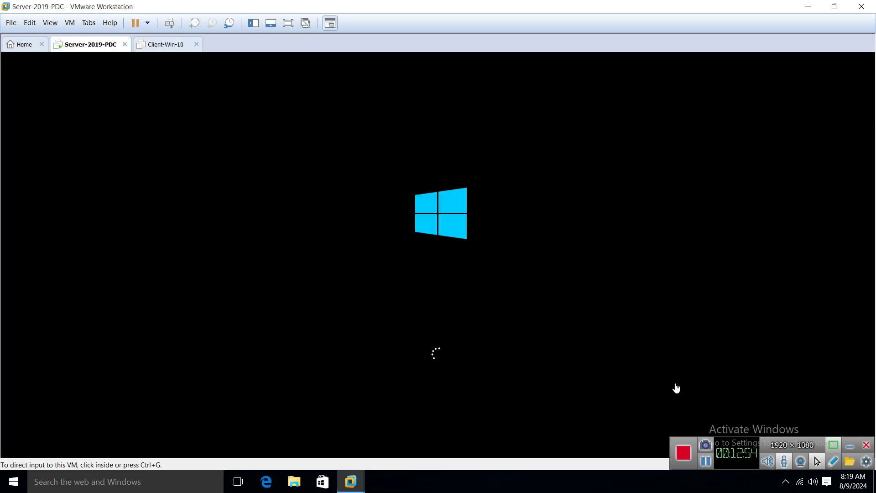
click(705, 462)
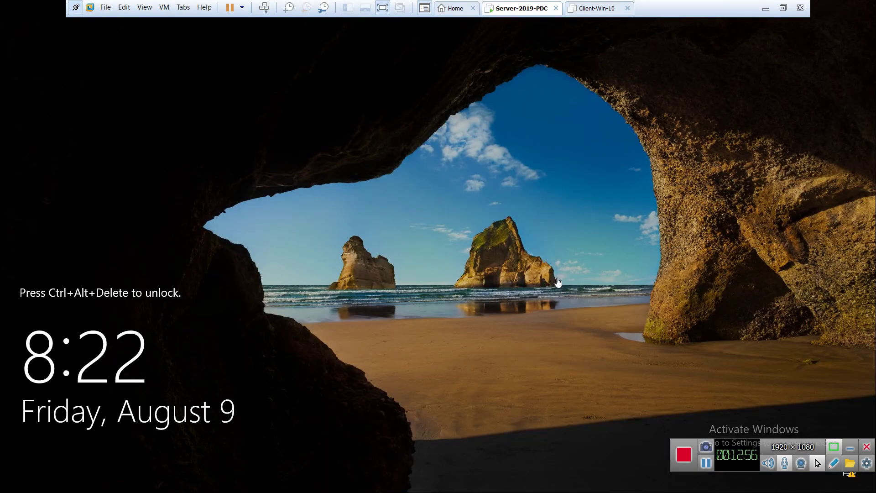
Step: Send Ctrl+Alt+Del to the server and sign in as Administrator
right_click(523, 9)
click(566, 68)
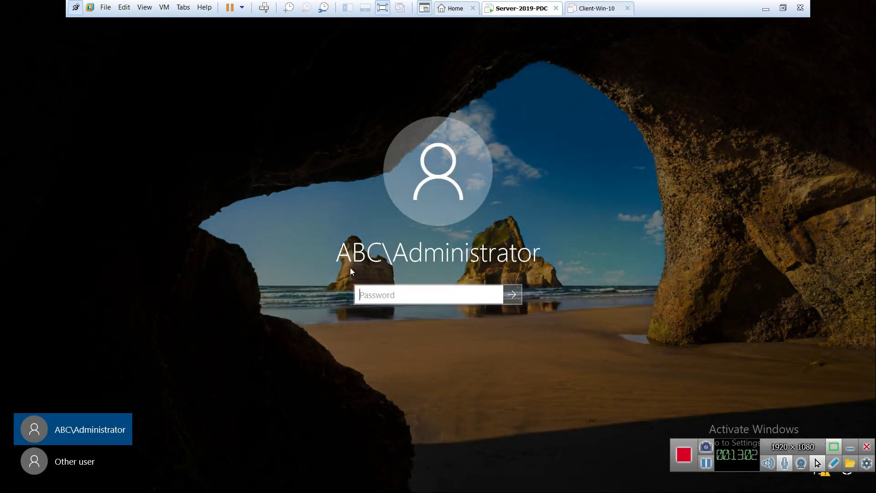
text(*******)
key(Return)
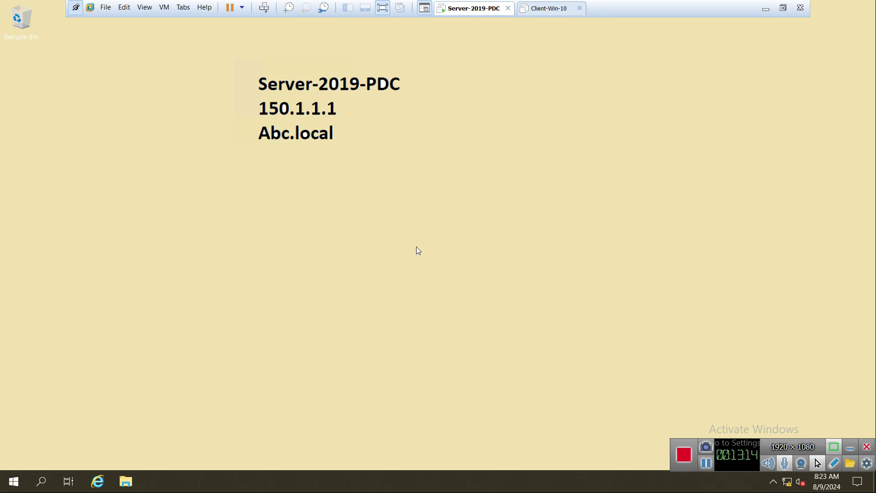
right_click(358, 165)
click(398, 199)
Step: Power on Client-Win-10, dismiss the virtual printing warning, then return to the server
click(541, 9)
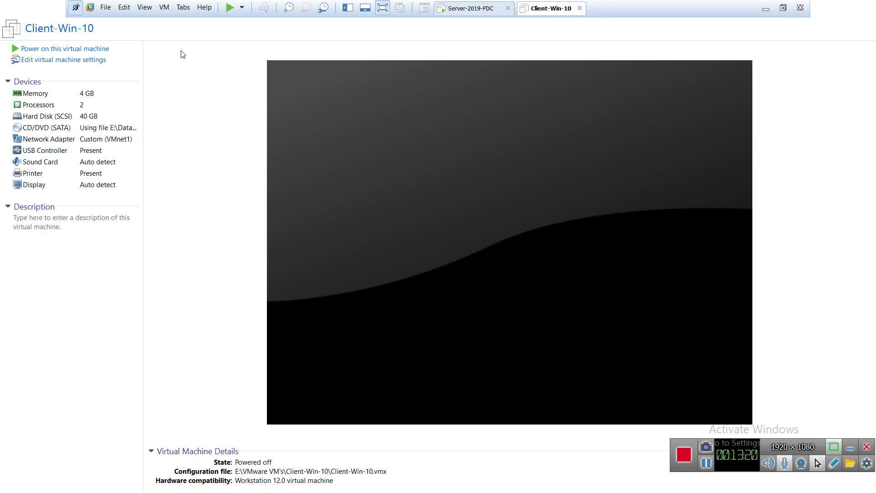
click(67, 49)
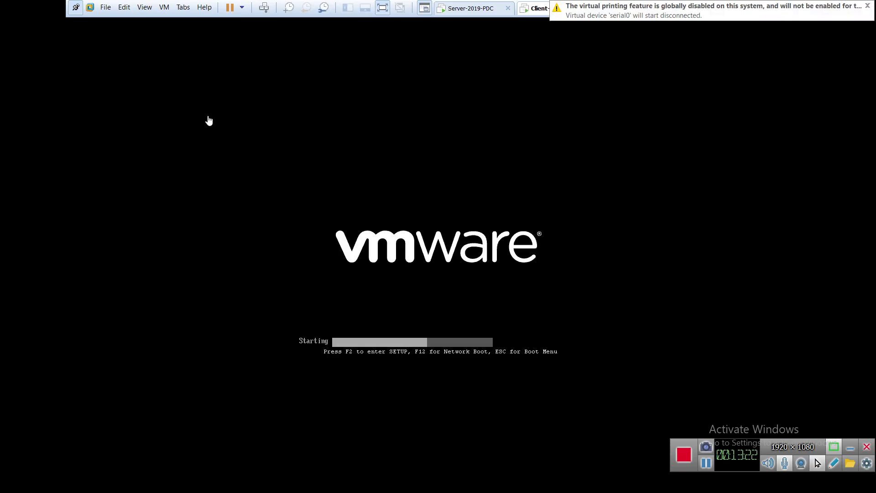
click(868, 6)
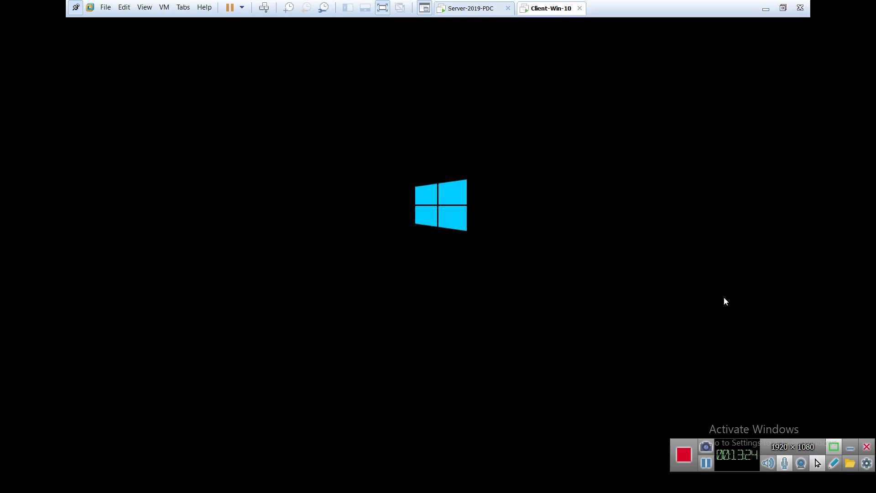
click(706, 464)
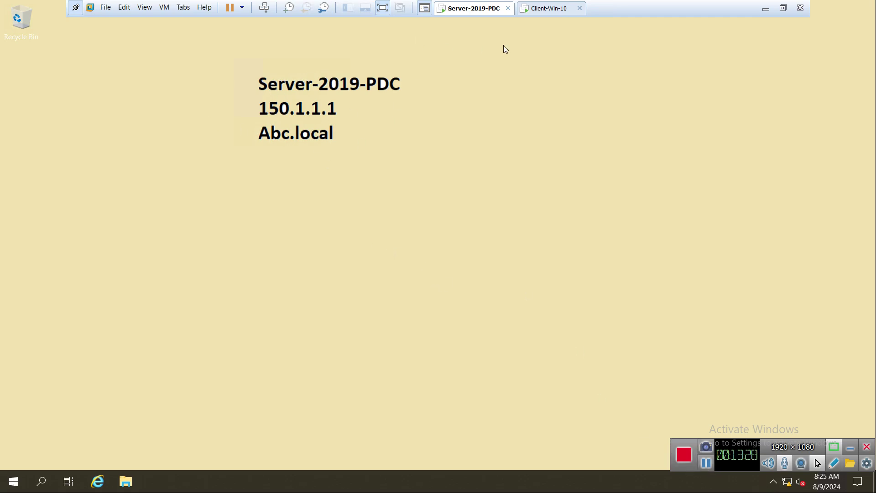
click(550, 9)
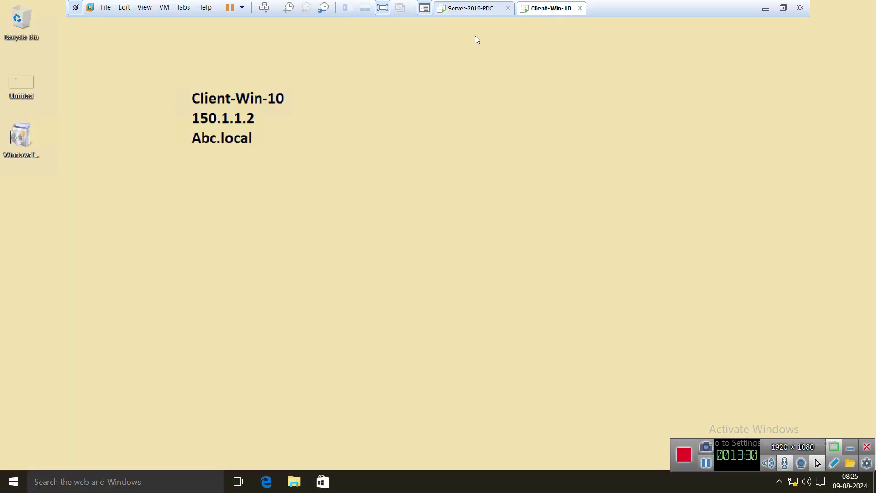
click(469, 9)
Step: Launch Active Directory Users and Computers from Start > Windows Administrative Tools
right_click(187, 208)
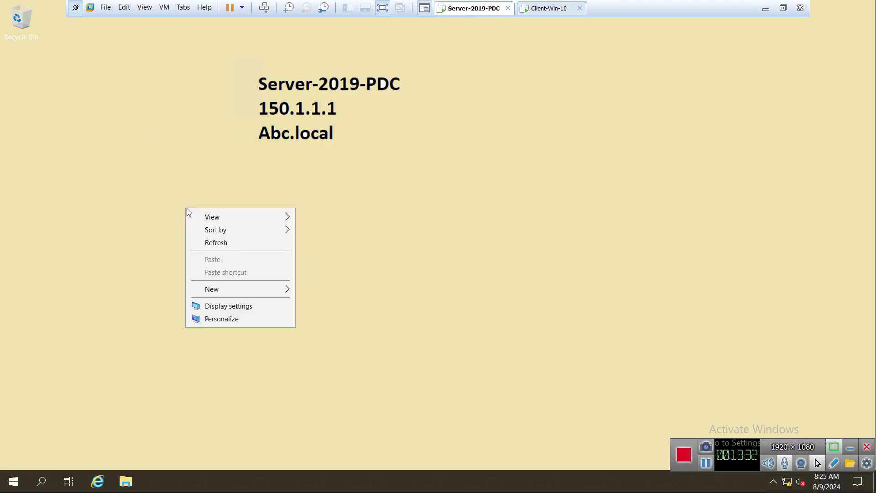
click(212, 238)
click(12, 484)
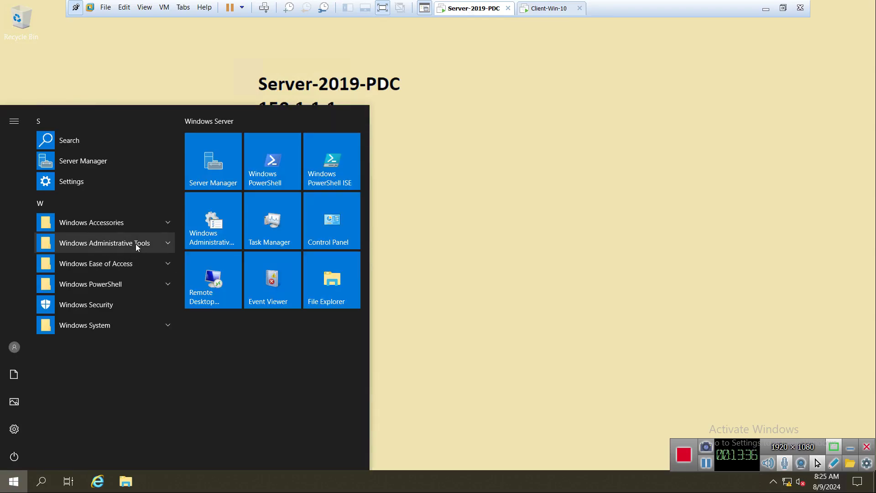
click(135, 244)
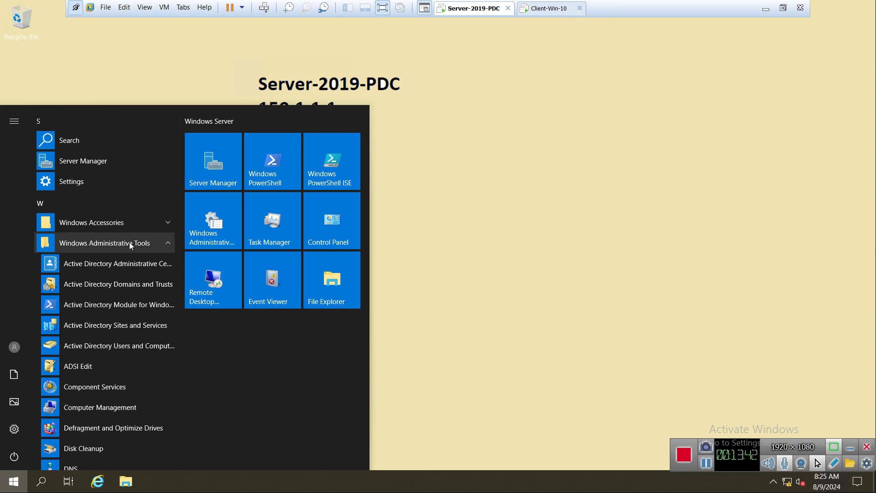
click(126, 350)
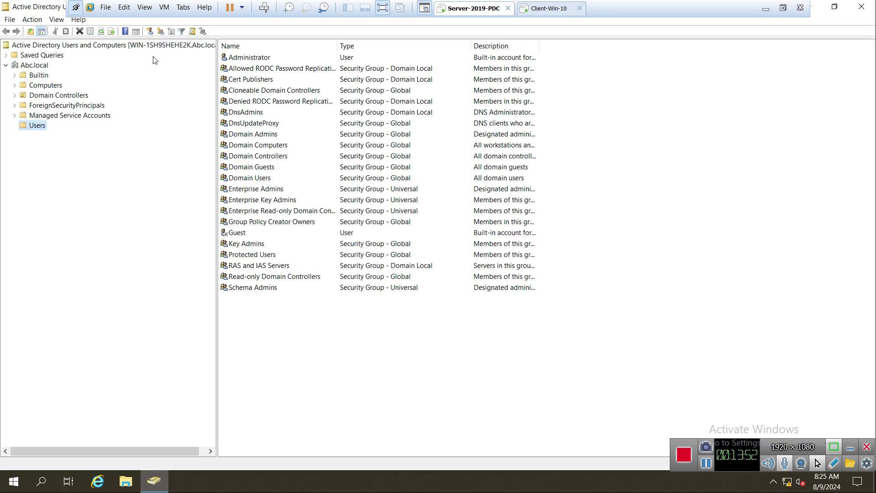
Step: Create a new organizational unit named IT-OU under the Abc.local domain
right_click(35, 65)
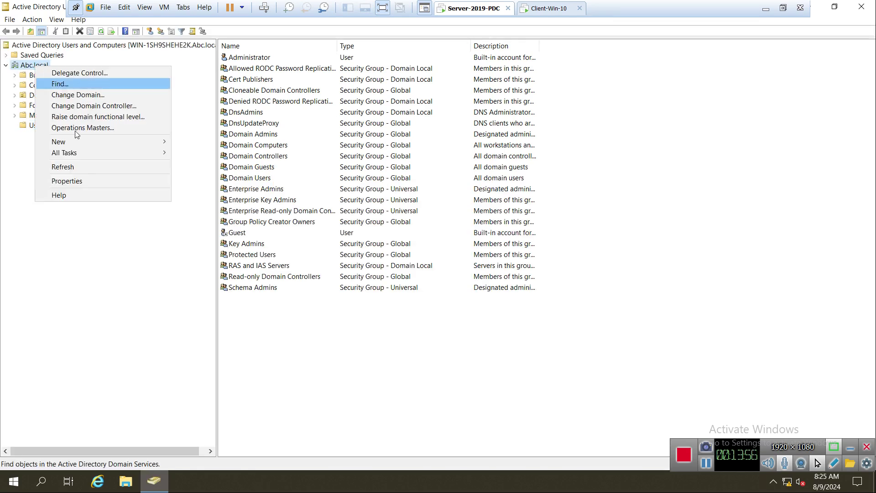
mouse_move(91, 142)
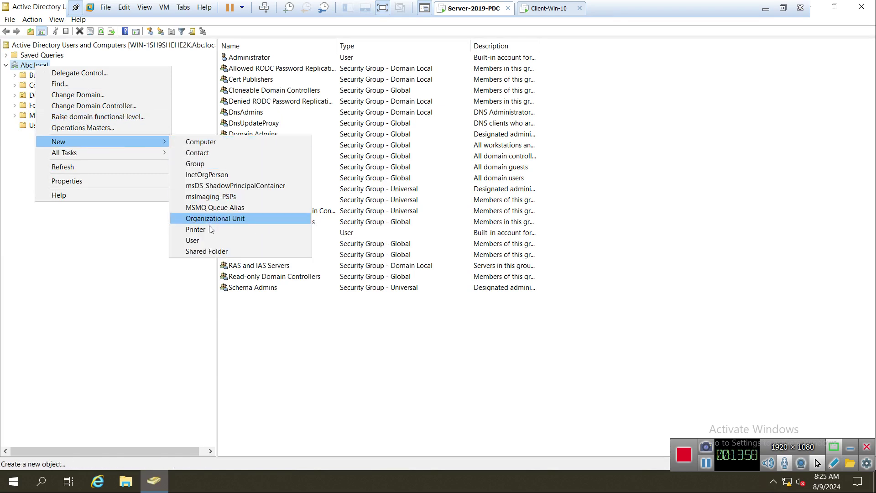
click(229, 219)
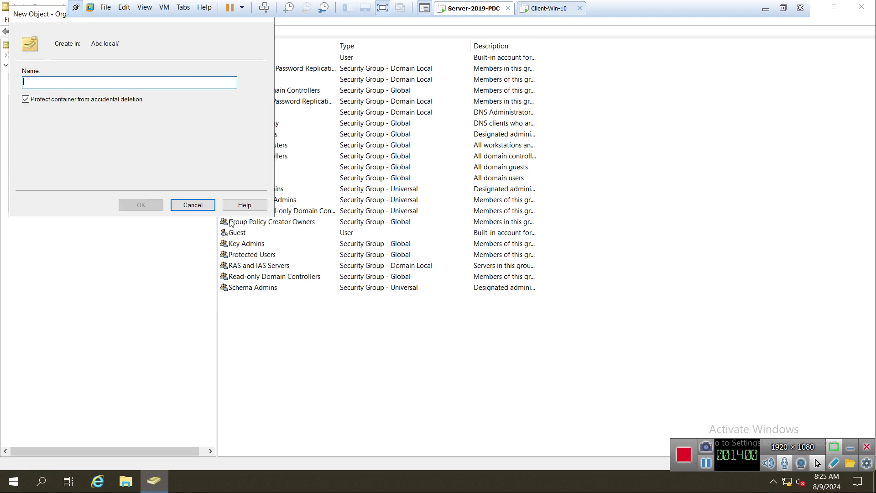
text(IT-OU)
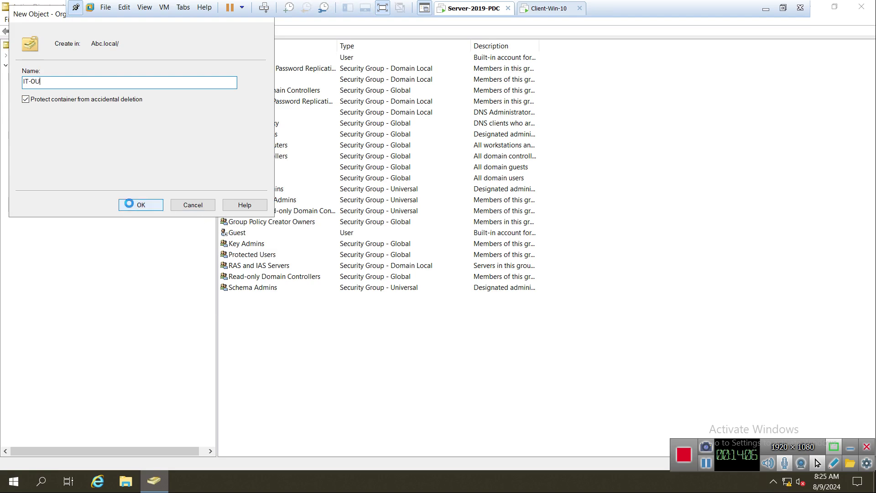
click(132, 205)
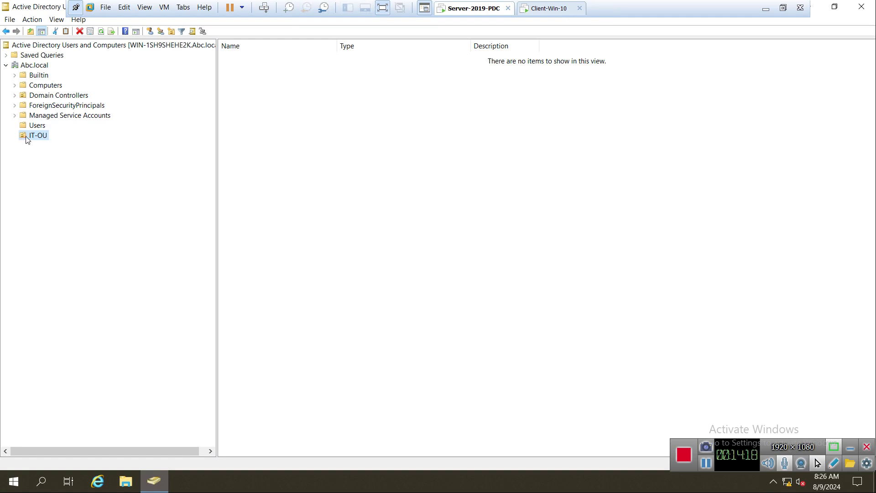
Step: Create user U1 in IT-OU with a password and no forced change at next logon
right_click(26, 136)
mouse_move(57, 178)
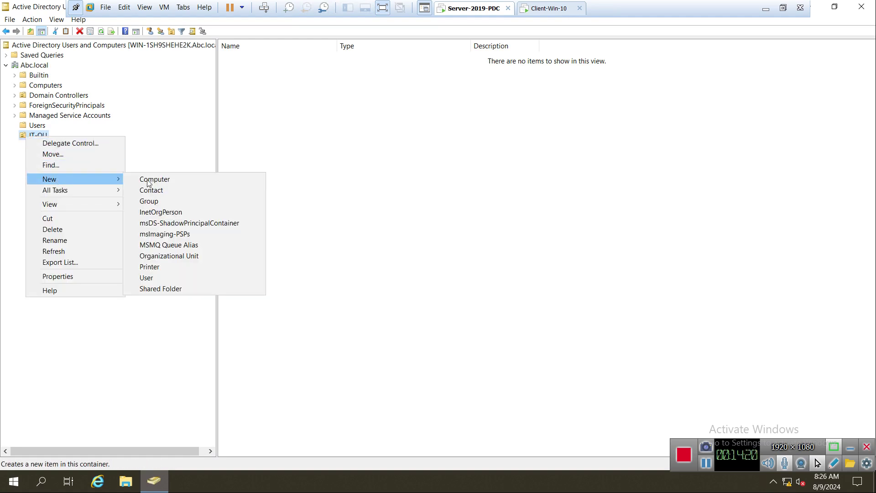
click(160, 279)
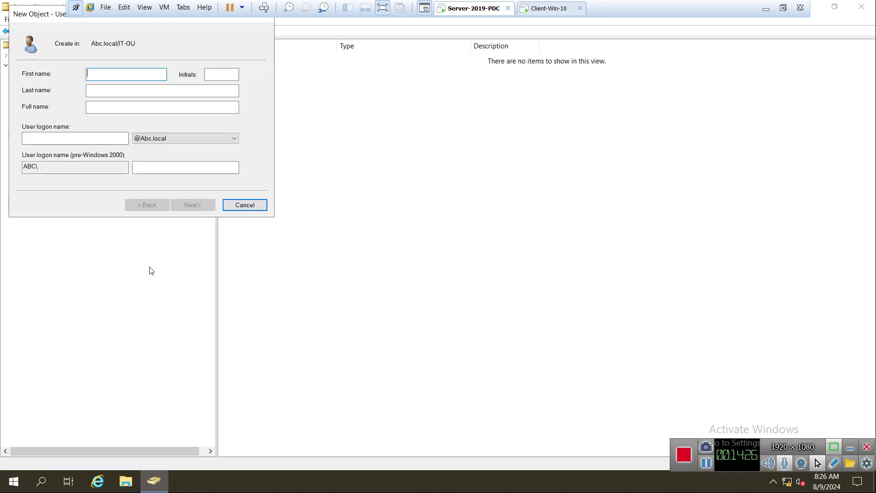
text(U)
key(Tab)
key(Tab)
key(Tab)
key(Tab)
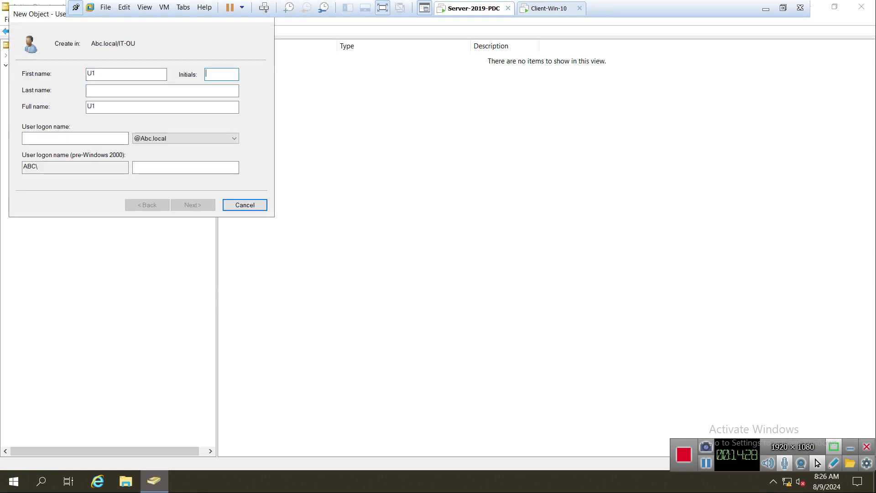
text(U1)
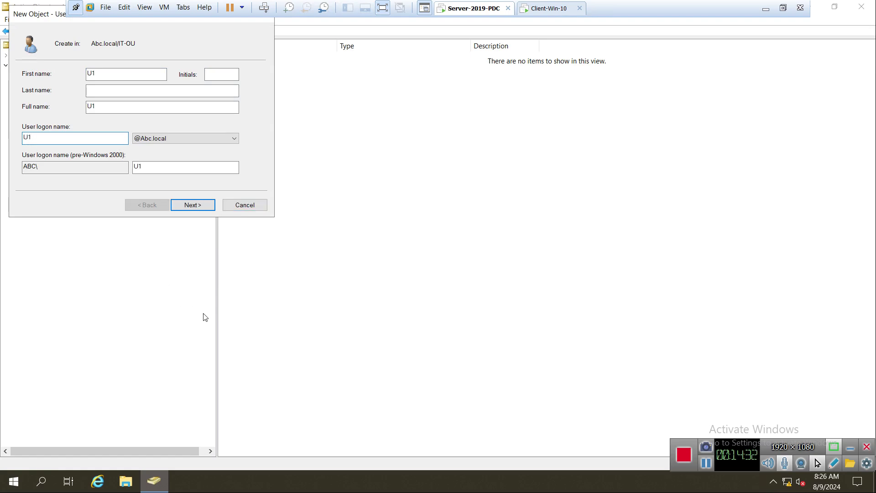
click(198, 207)
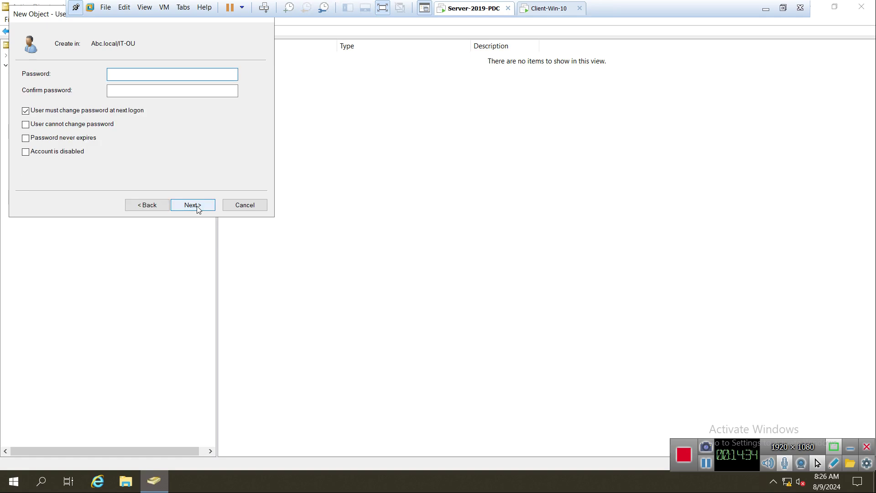
text(P)
key(Tab)
text(Pass123)
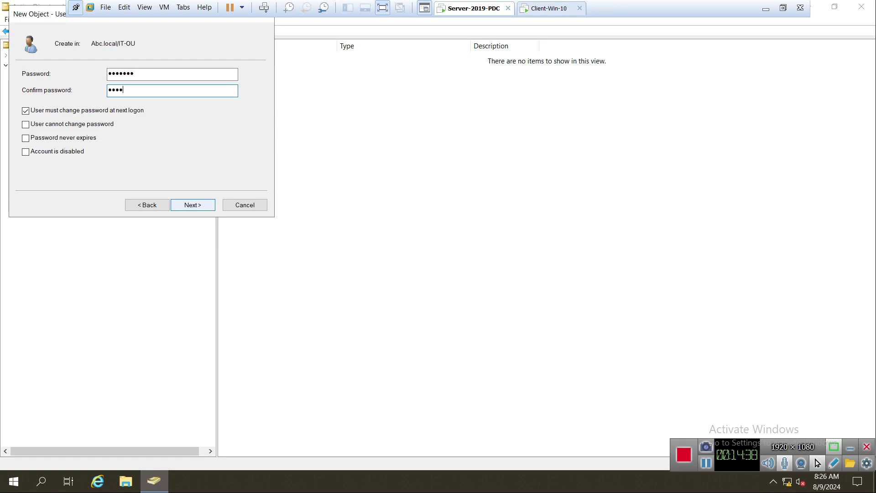
click(97, 113)
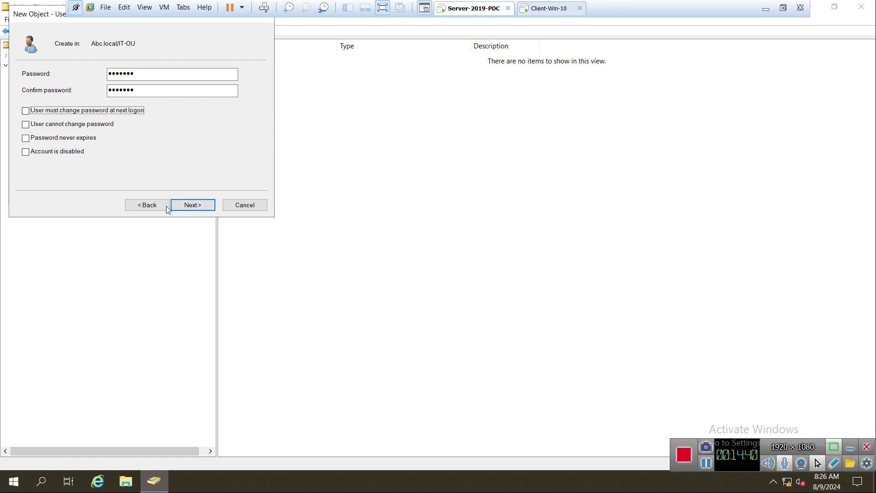
click(191, 208)
click(191, 209)
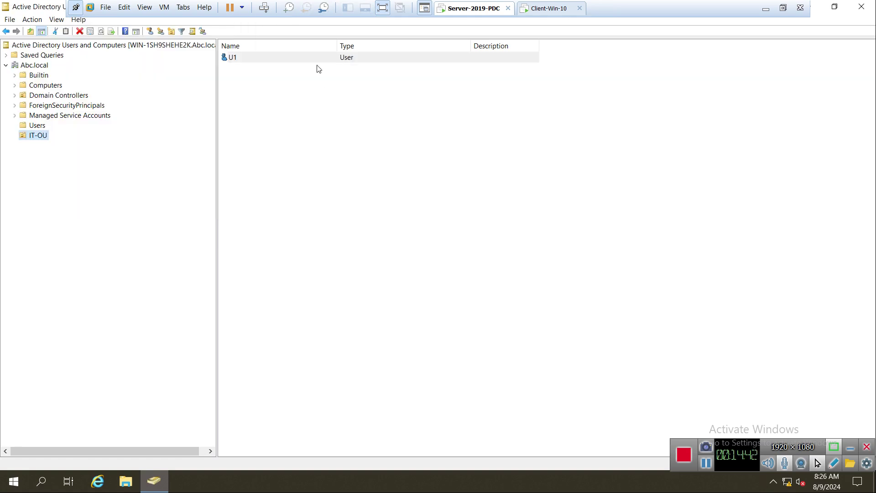
Step: Create user U2 in IT-OU with a password and no forced change at next logon
right_click(33, 136)
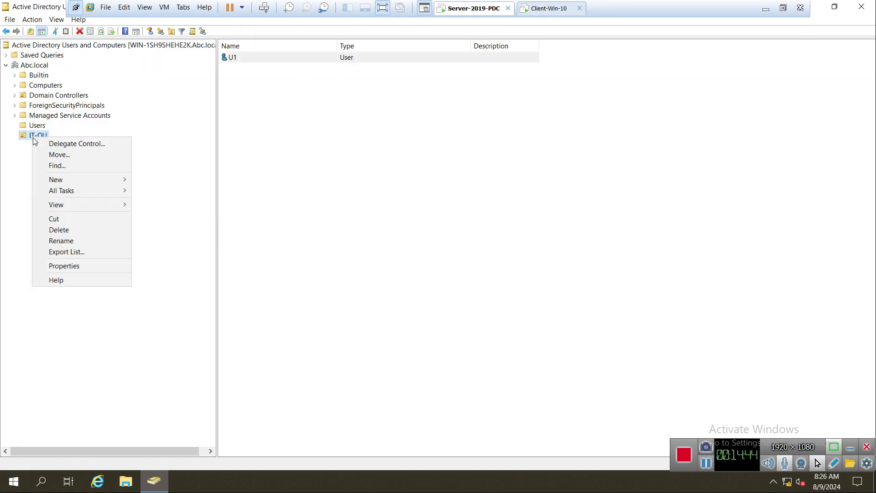
mouse_move(72, 179)
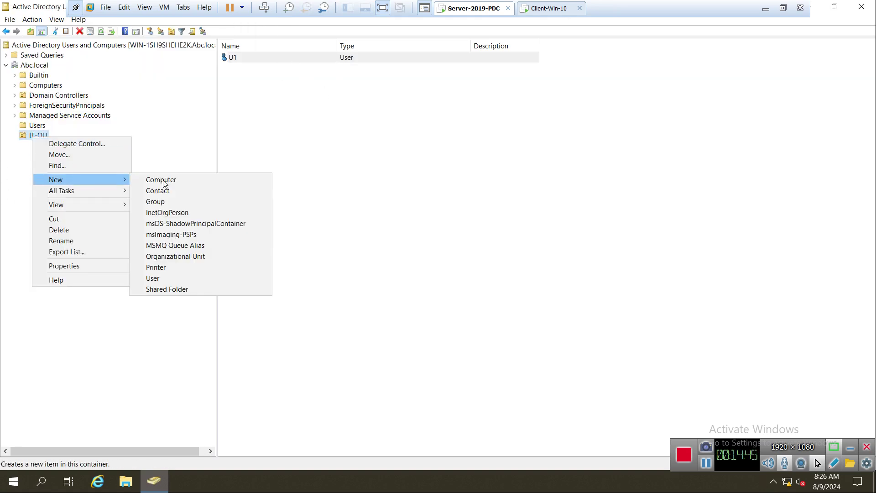
click(161, 278)
text(U2)
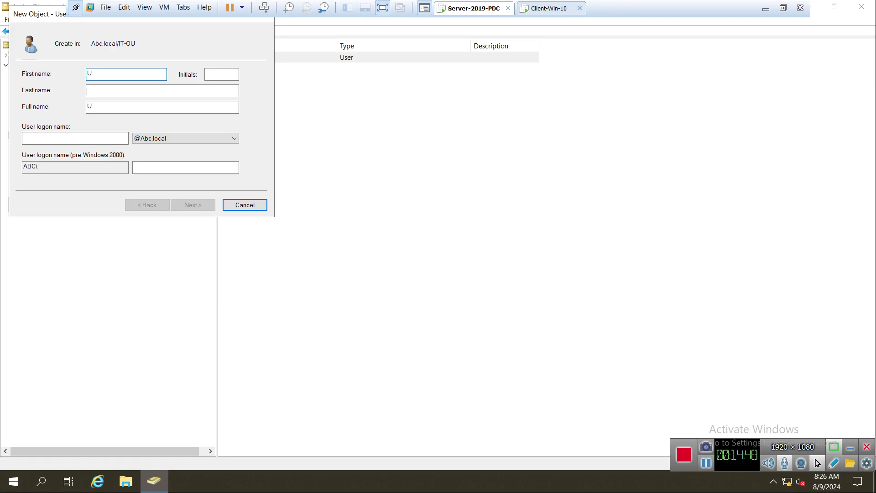
key(Tab)
key(Tab)
key(Tab)
key(Tab)
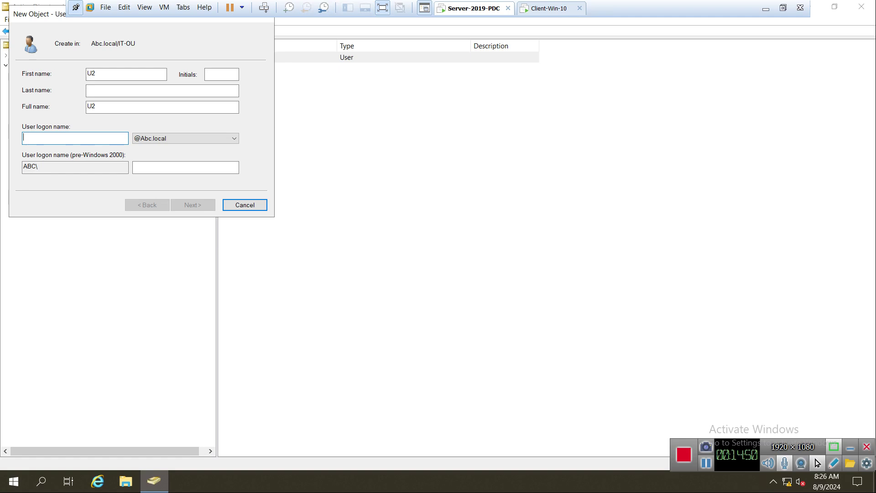
text(U2)
key(Return)
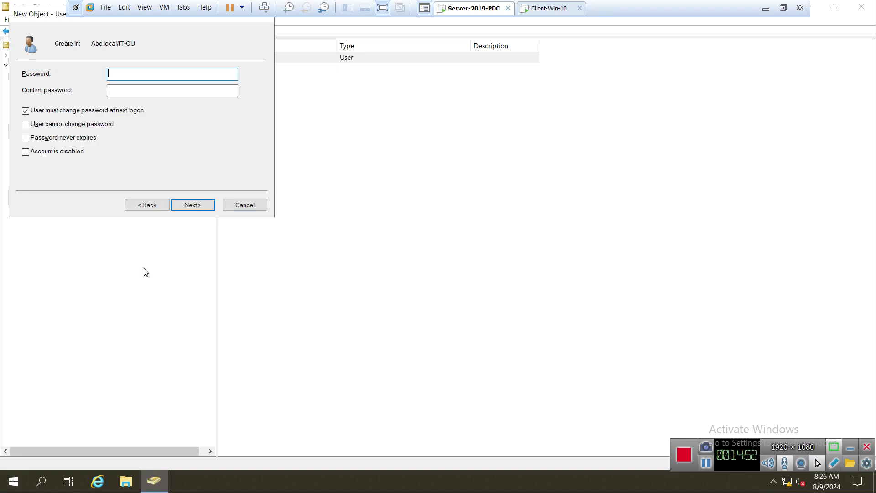
text(P)
key(Tab)
text(Pass12)
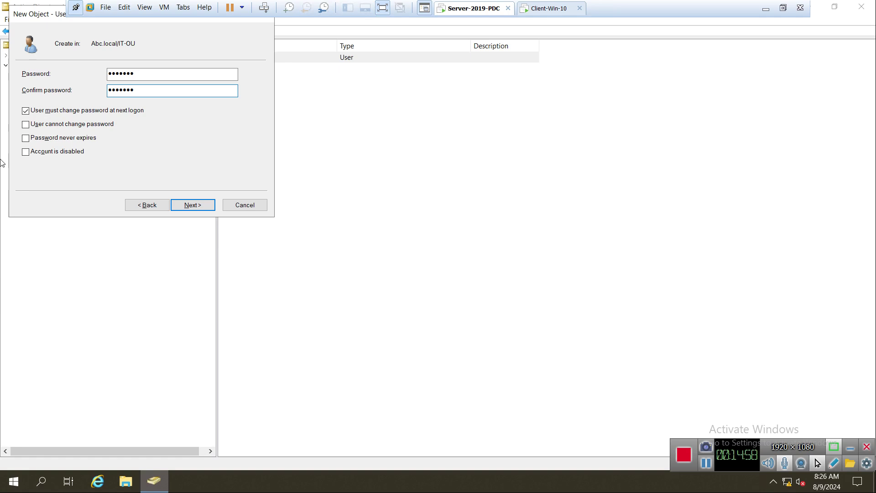
click(47, 110)
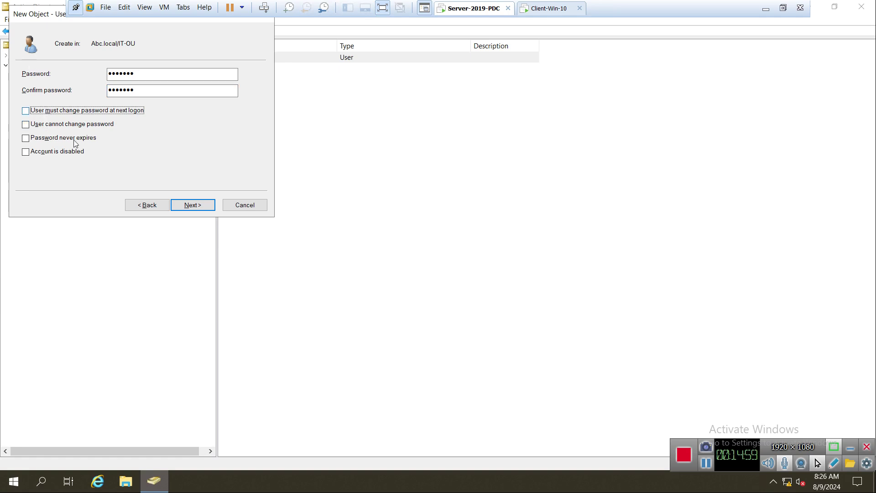
click(198, 206)
click(198, 207)
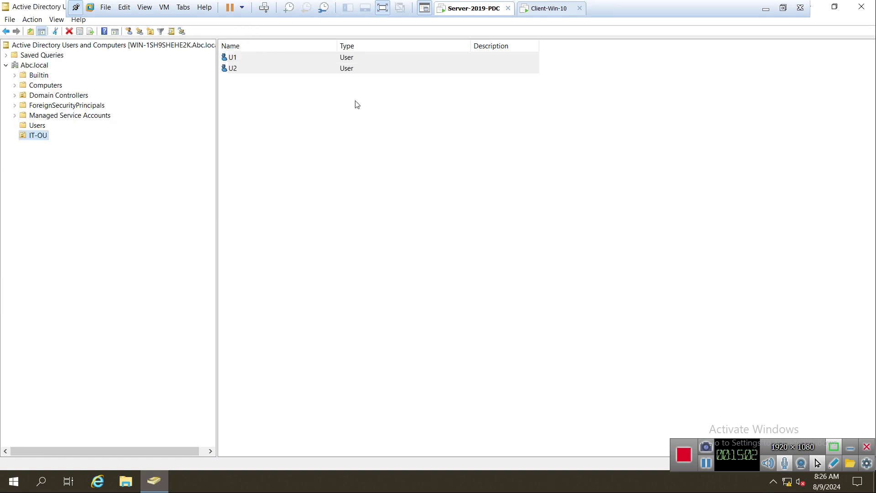
click(258, 57)
Step: Open the Move dialog for user U2 and cancel it
click(252, 69)
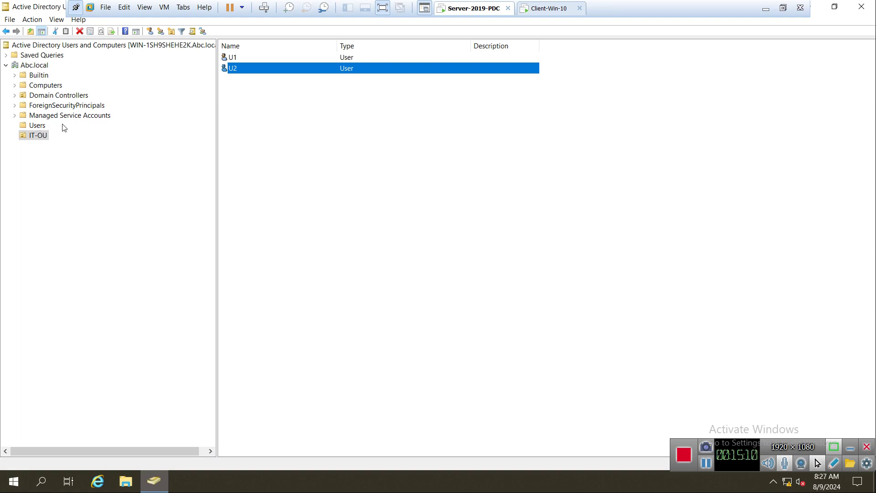
right_click(234, 69)
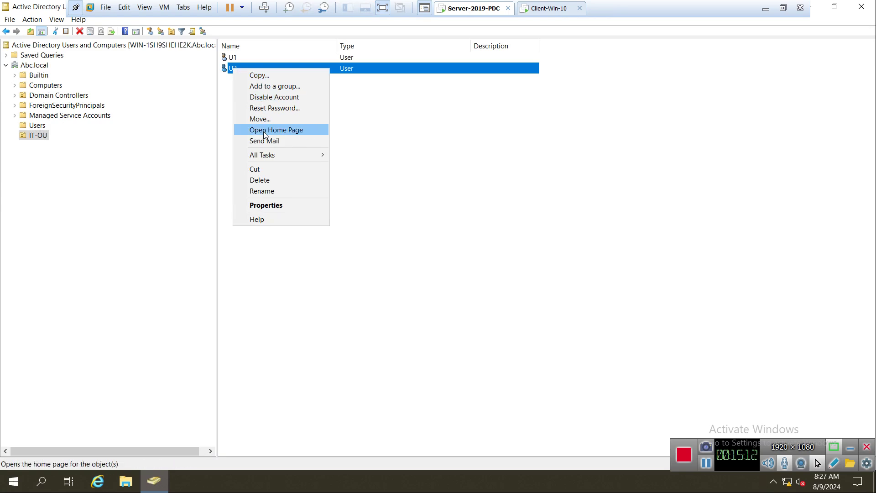
click(270, 119)
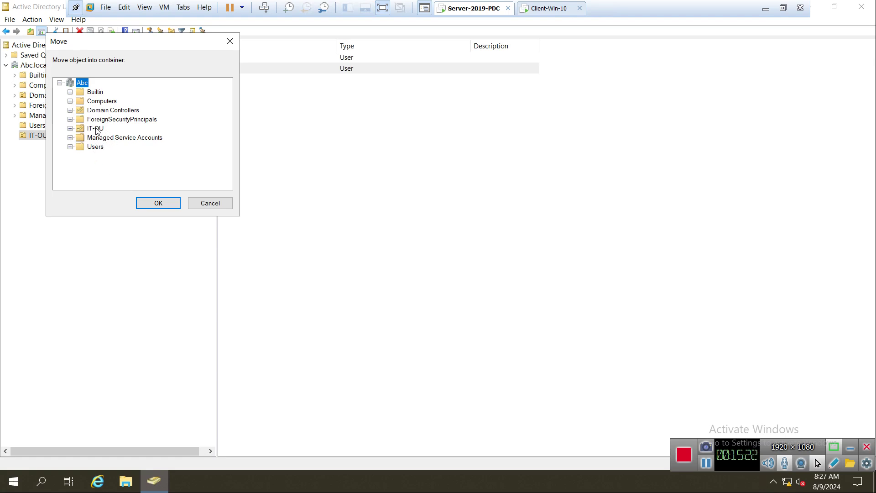
click(211, 203)
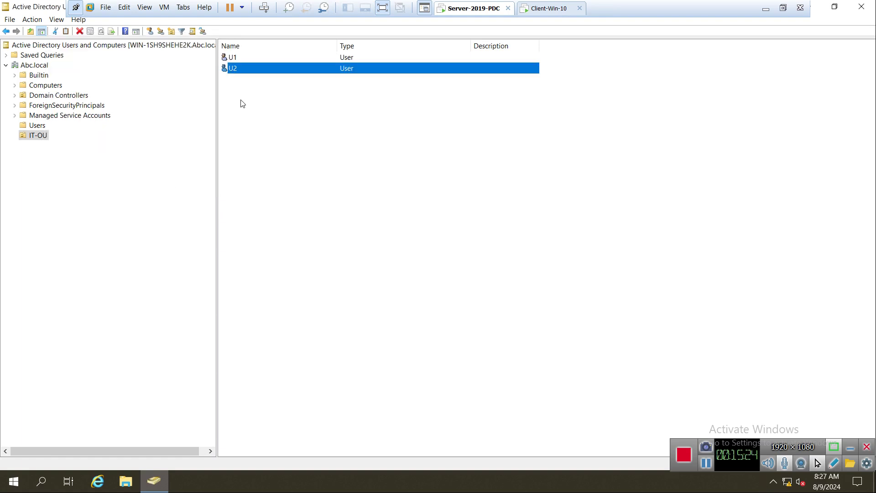
Step: Close Active Directory Users and Computers and switch to the Client-Win-10 machine
click(234, 59)
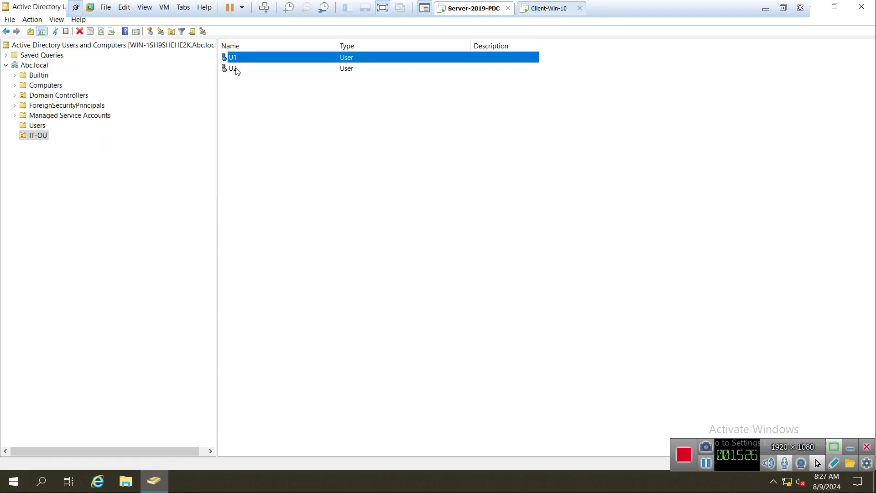
click(235, 69)
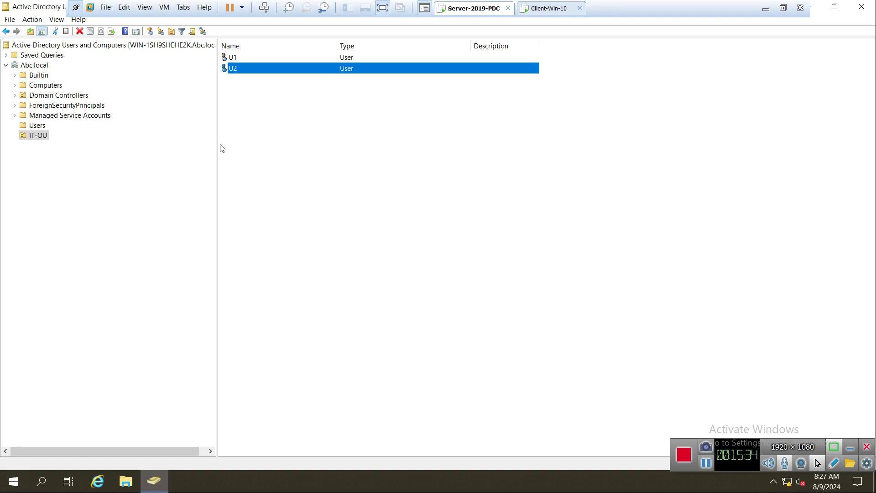
click(870, 7)
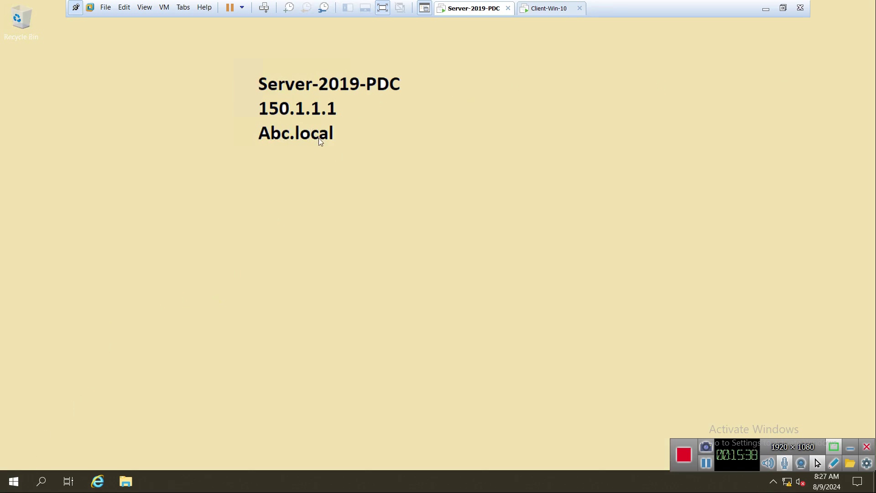
click(558, 11)
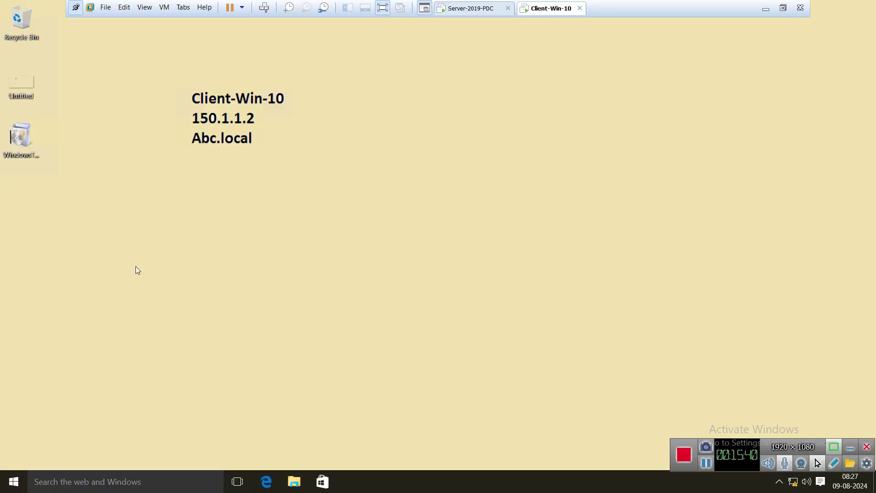
Step: Sign the Admin account out of the Windows 10 client, signing out anyway
click(14, 481)
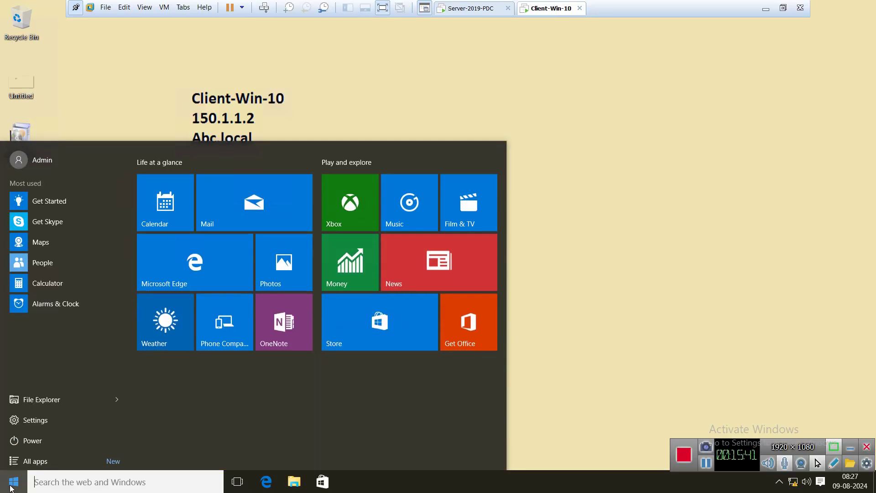
click(37, 166)
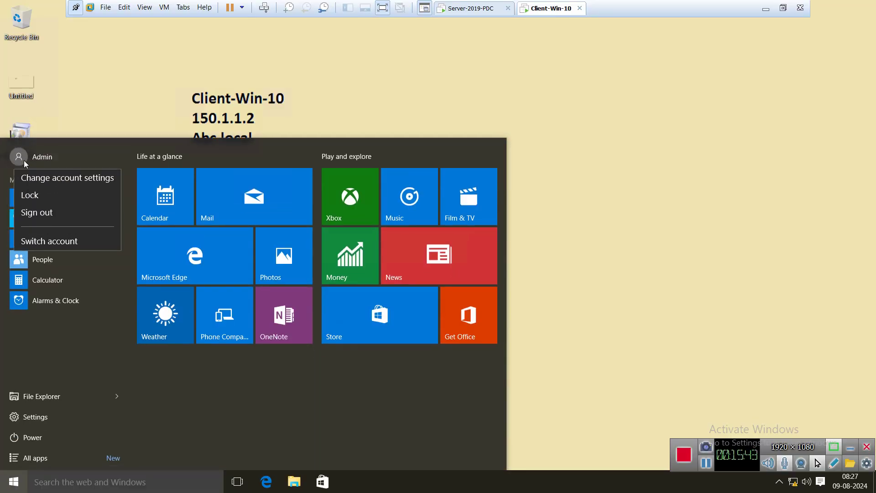
click(47, 210)
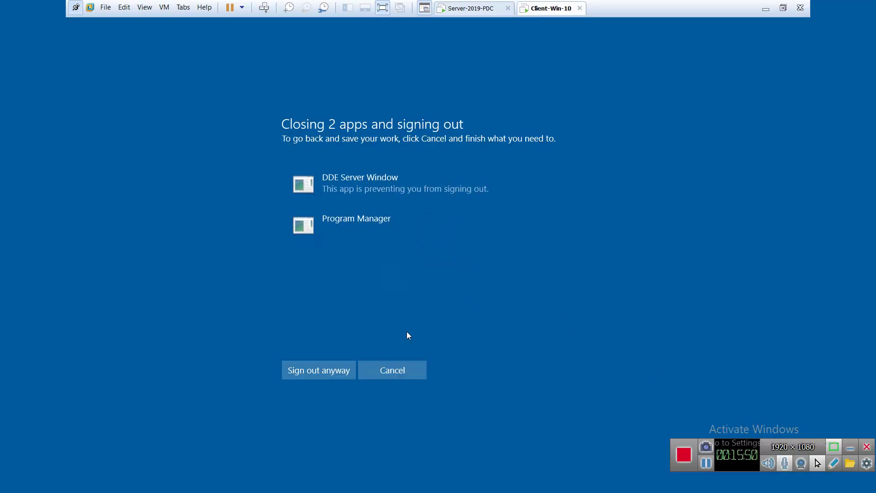
click(313, 369)
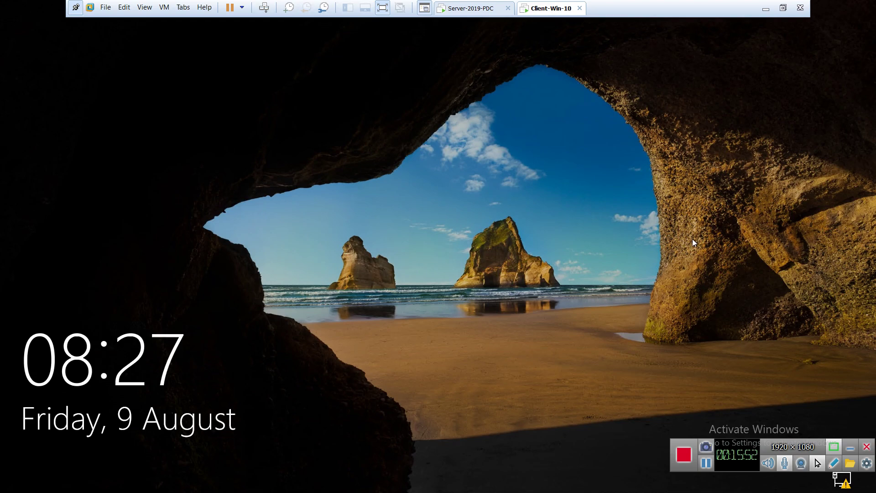
Step: Try signing in as domain user u1 and dismiss the trust-relationship error
click(692, 239)
click(76, 462)
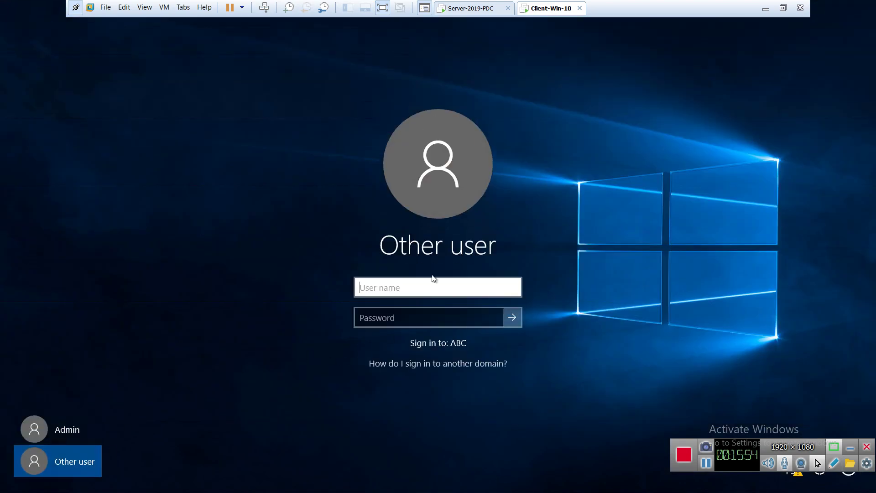
text(u1)
key(Tab)
text(P@ssw0r)
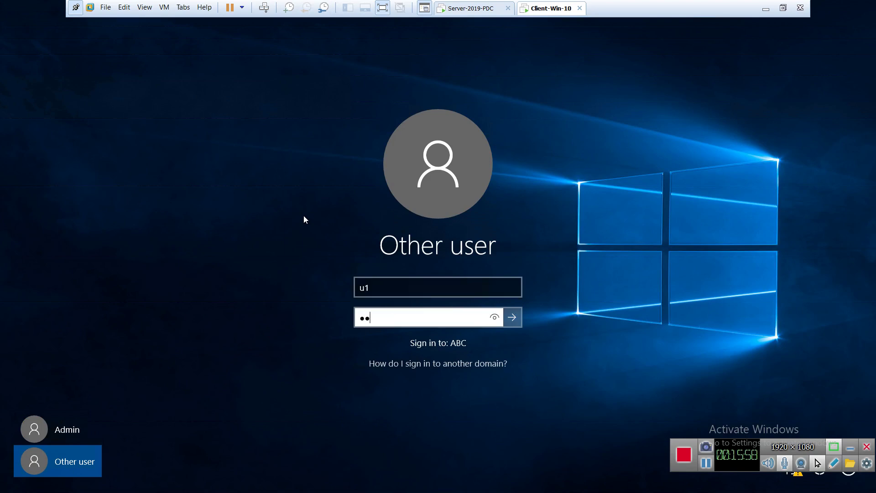
text(d)
key(Return)
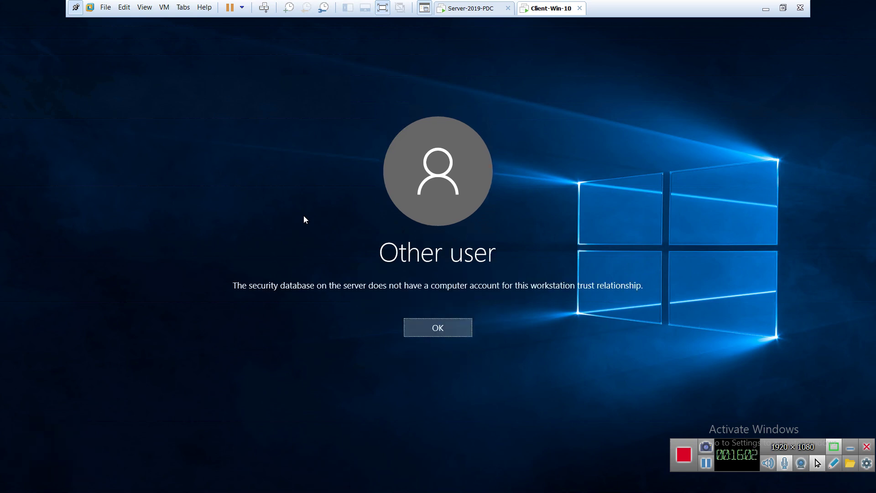
key(Return)
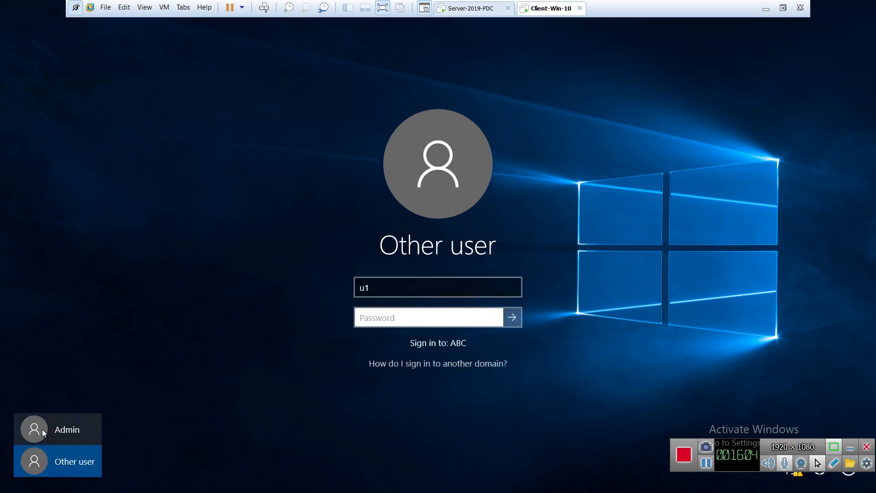
Step: Sign back in to the client as Admin with its password
click(42, 429)
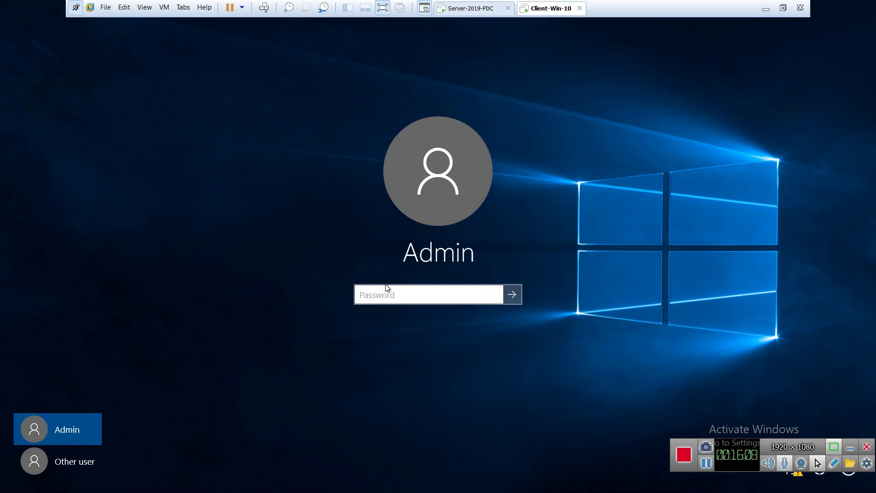
text(********)
key(Return)
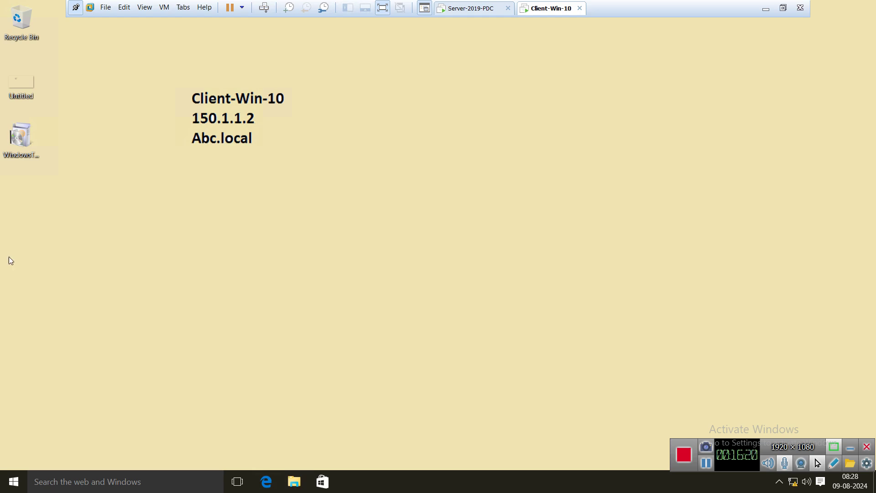
Step: Open the computer name/domain change dialog via This PC's System Properties
click(295, 481)
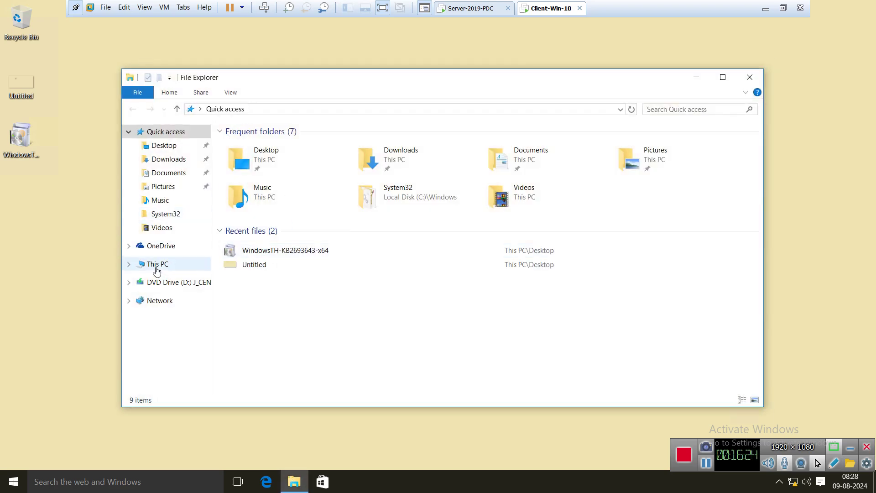
right_click(150, 265)
click(208, 421)
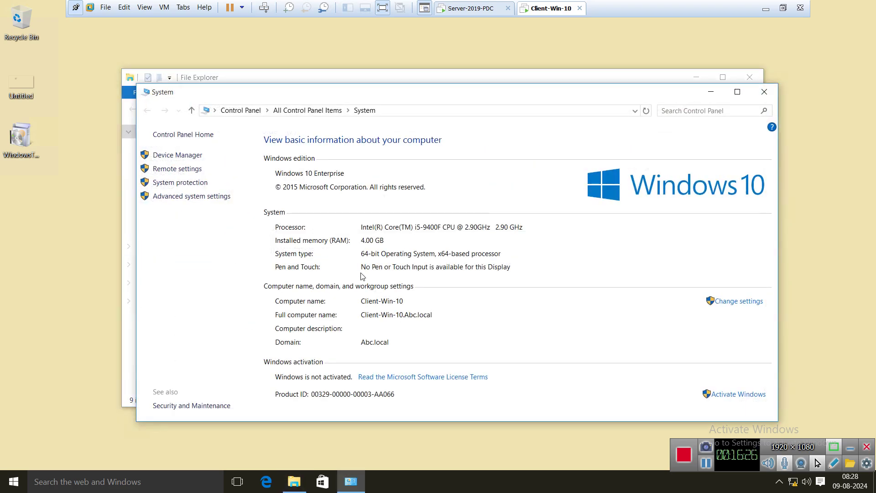
click(743, 304)
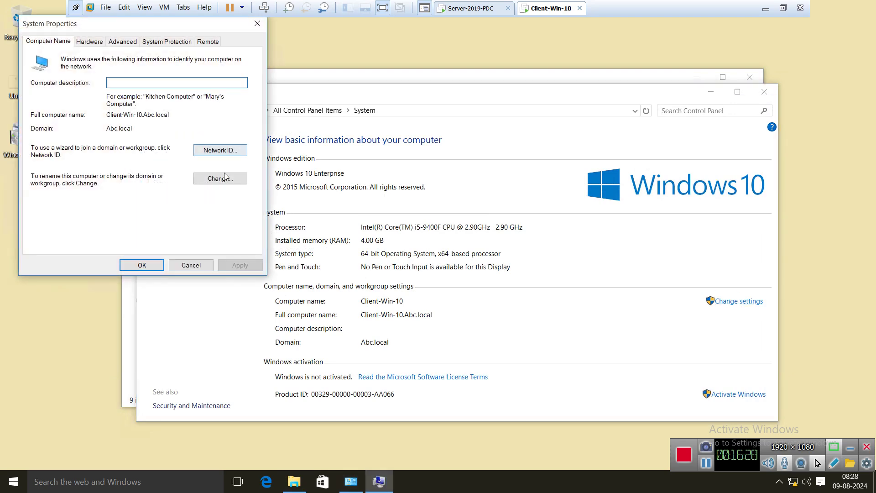
click(214, 184)
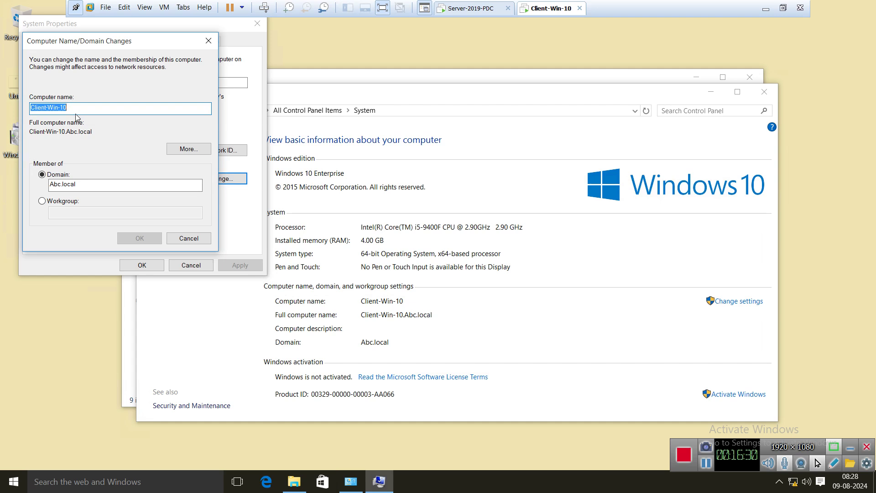
Step: Rename the computer to Client-1 and switch its membership to workgroup WORKGROUP
click(76, 110)
key(shift+Left)
key(shift+Left)
key(shift+Left)
key(shift+Left)
key(shift+Left)
key(shift+Left)
key(BackSpace)
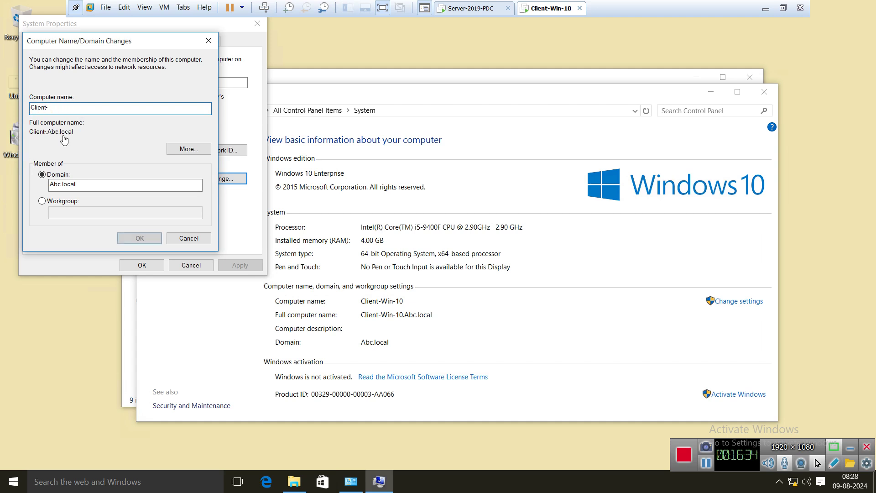
text(1)
click(42, 201)
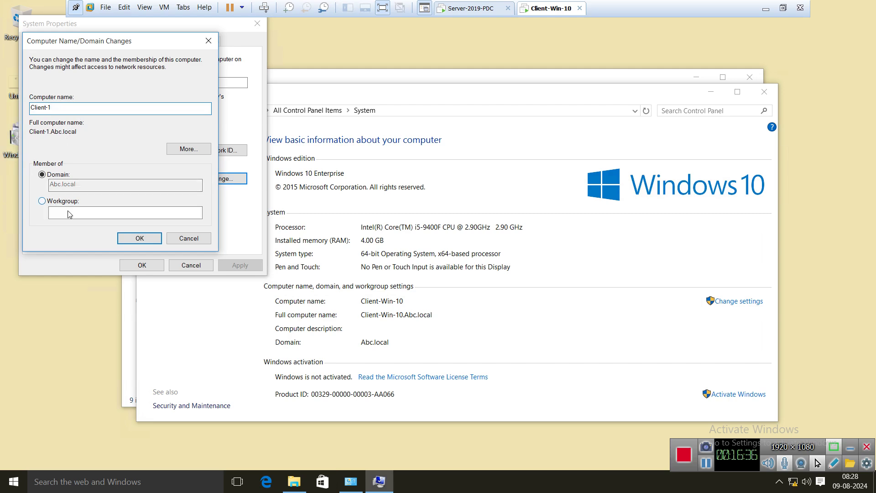
click(72, 211)
text(WOR)
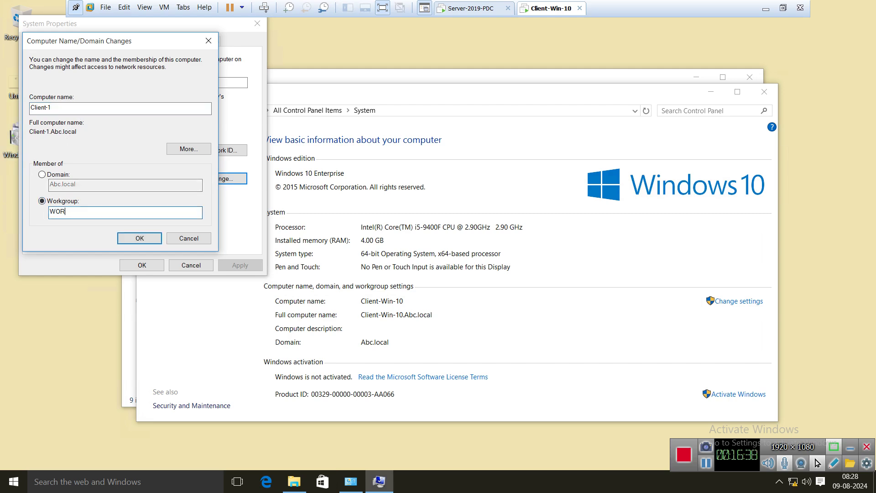
text(KGROUP)
key(Return)
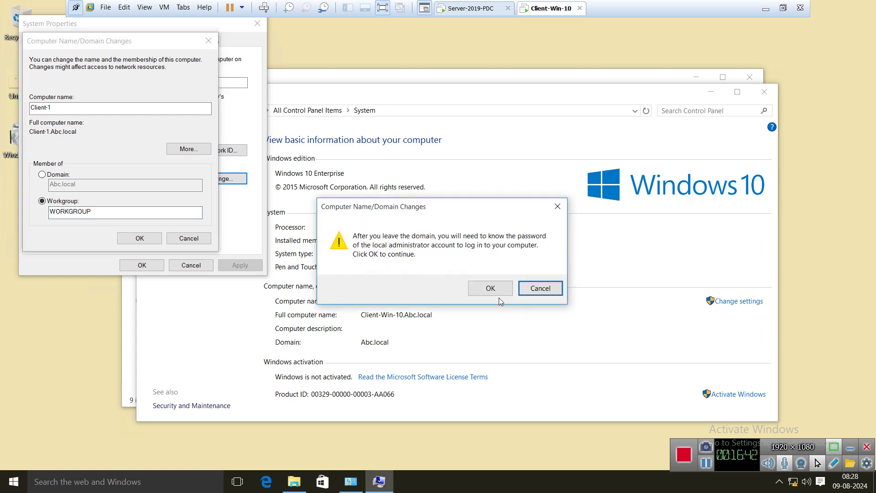
Step: Leave Abc.local using domain administrator credentials, then restart the client now
click(491, 289)
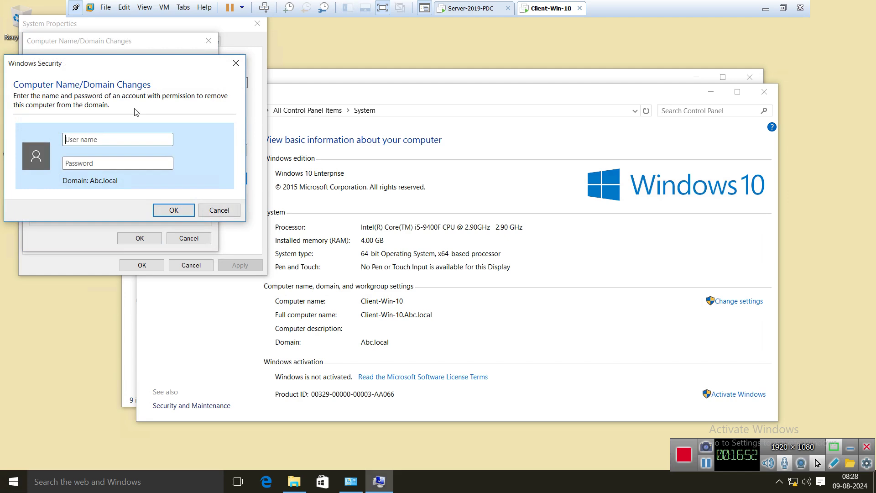
text(administratP@ssw0r)
key(Return)
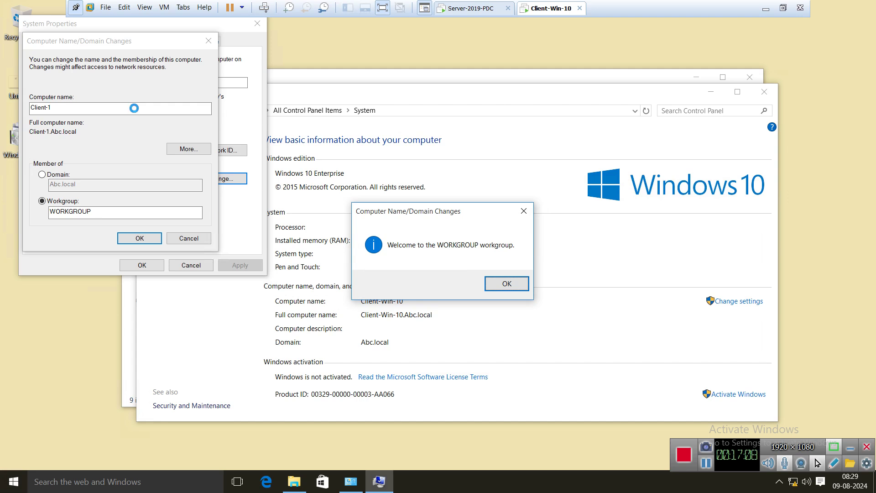
click(504, 283)
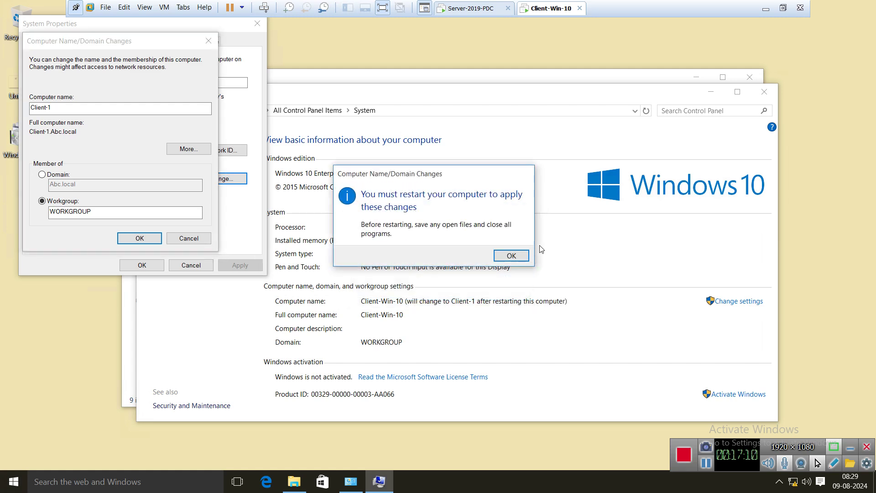
click(507, 256)
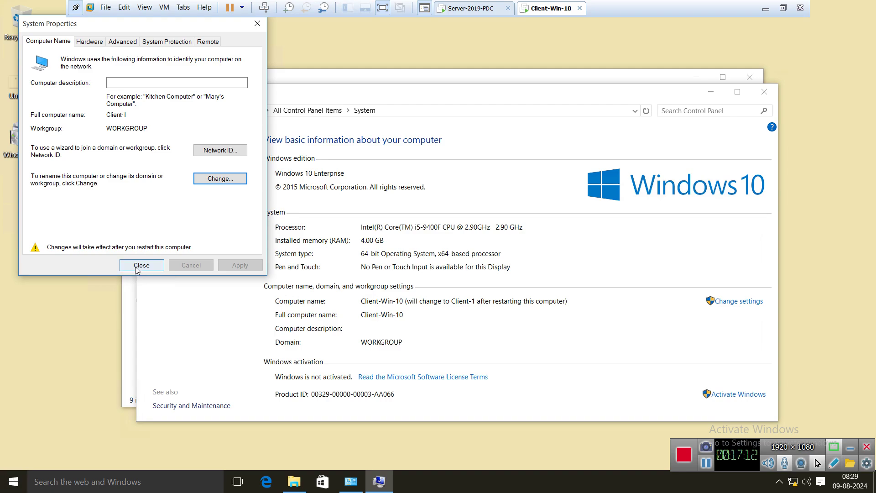
click(137, 266)
click(446, 249)
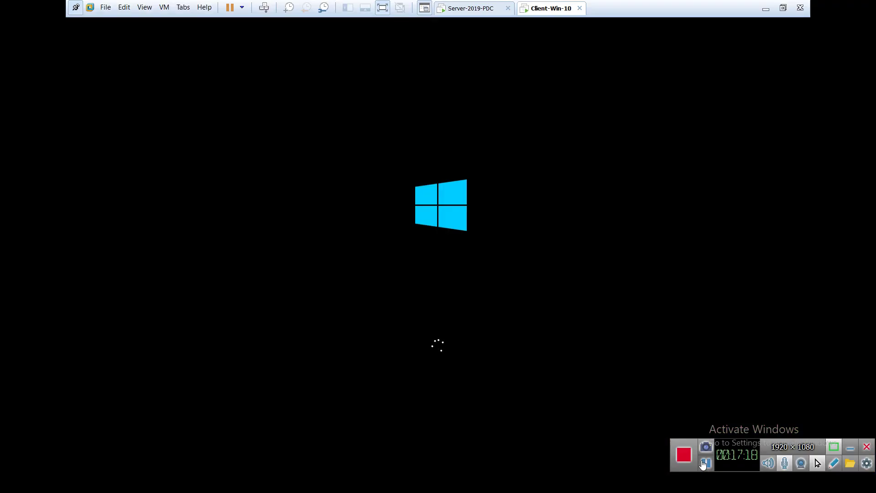
click(470, 10)
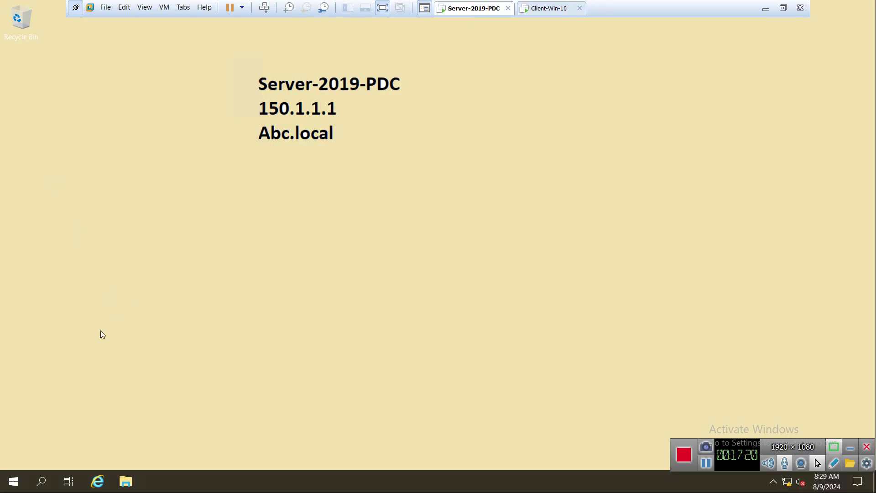
Step: Reopen Active Directory Users and Computers and view the empty Computers container
click(14, 481)
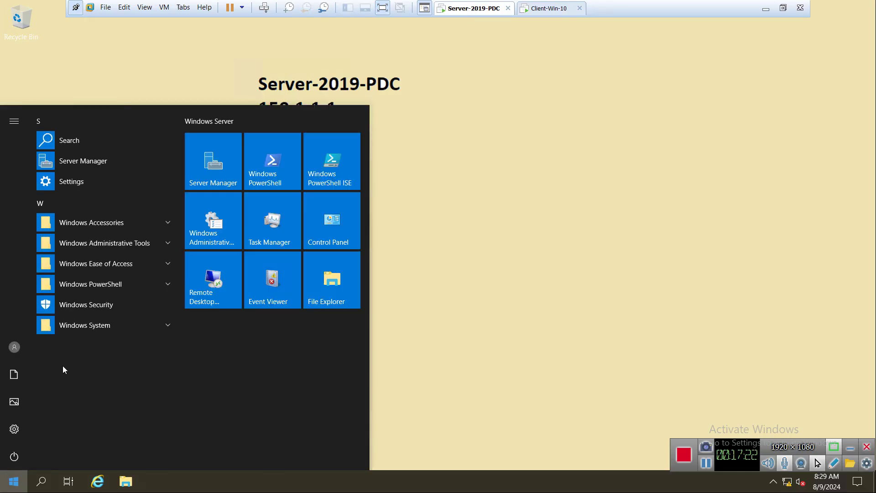
click(137, 246)
click(145, 350)
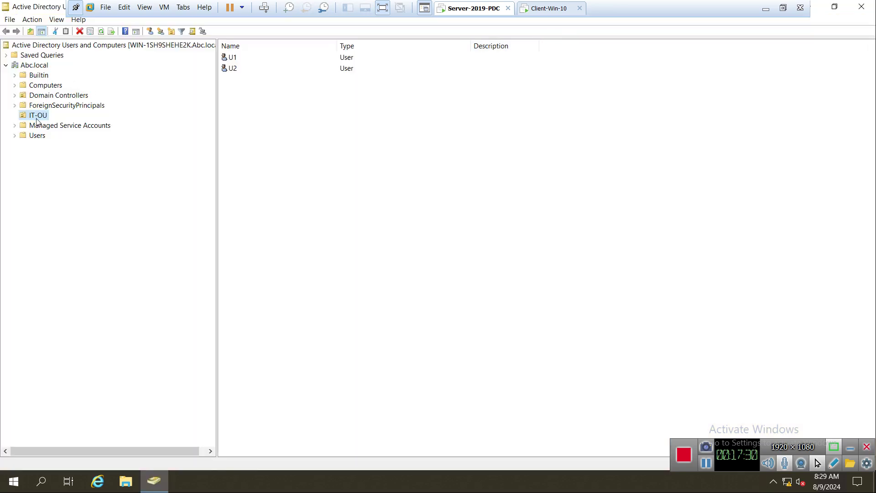
click(43, 86)
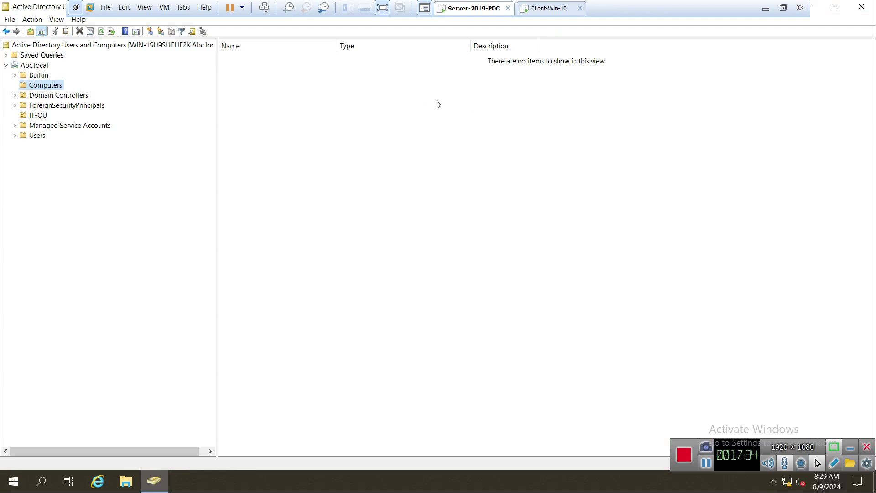
Step: Sign in to the Windows 10 client as Admin from the lock screen
click(549, 9)
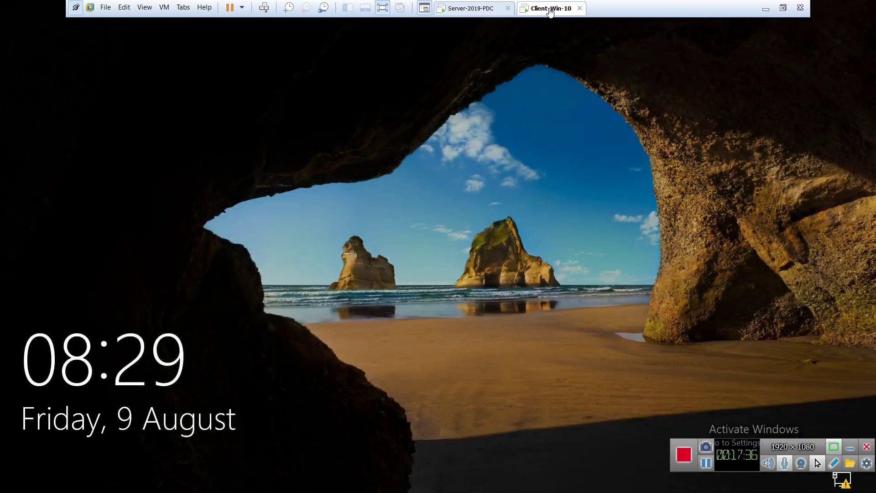
click(425, 311)
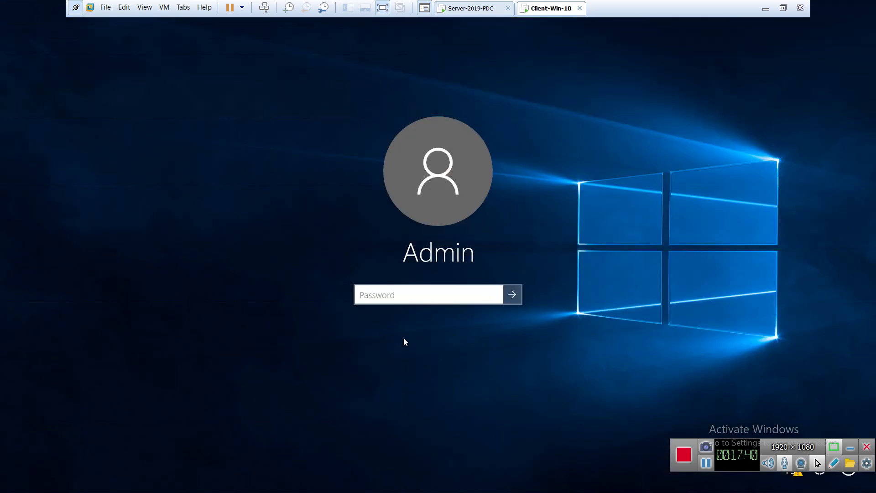
text(•••••••)
key(Return)
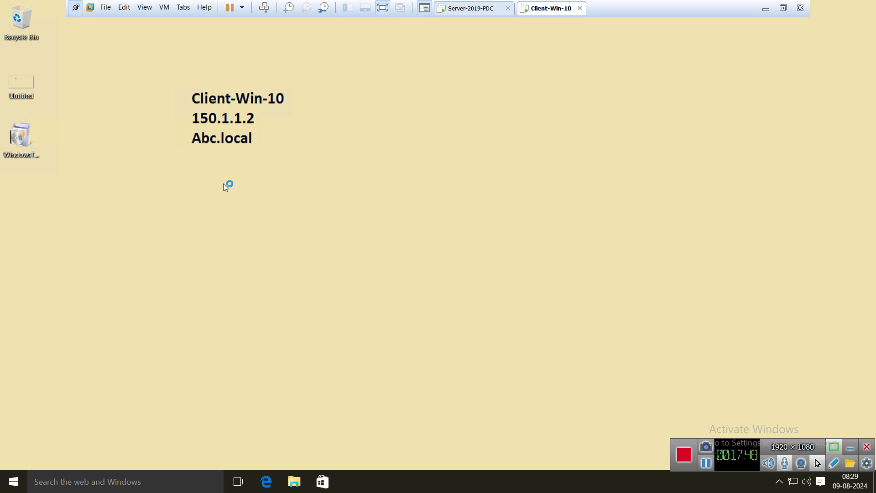
Step: Ping abc.local from a command prompt, getting 4 replies with 0% loss
key(super+r)
key(Return)
text(p)
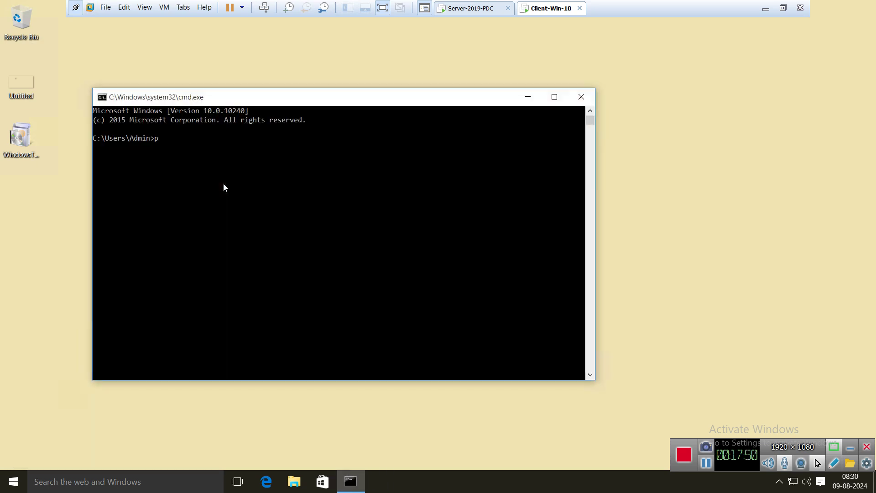
text(ing abc.local)
key(Return)
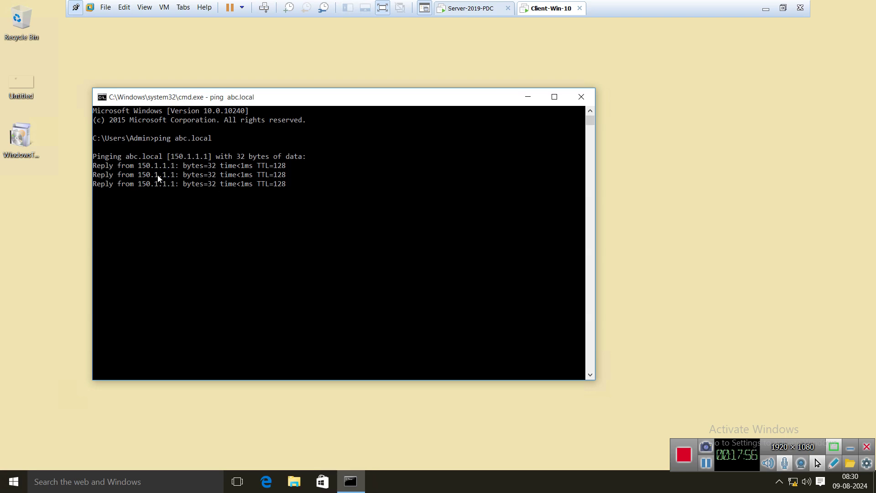
click(580, 97)
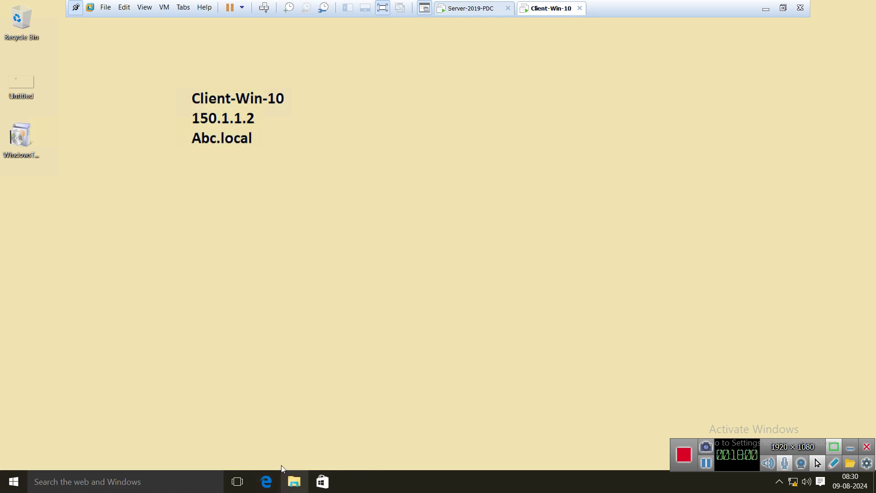
click(294, 481)
Step: From This PC's properties, bring up the computer name and domain change settings
right_click(151, 264)
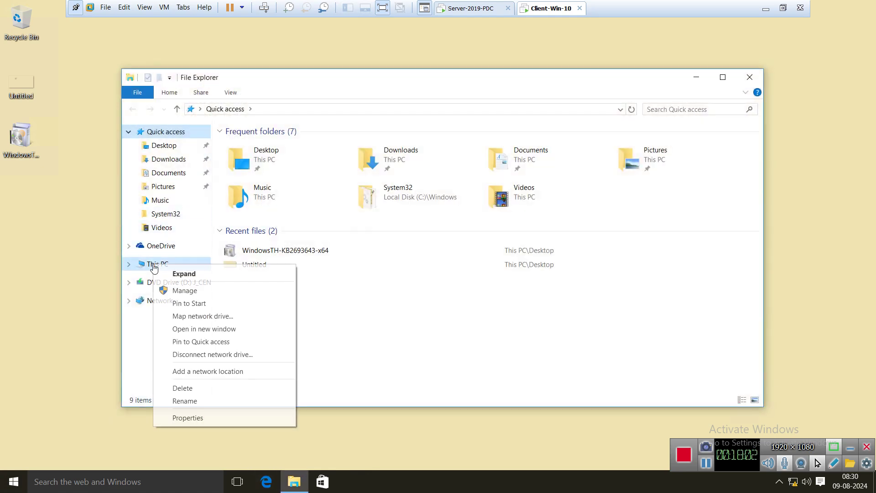
click(196, 417)
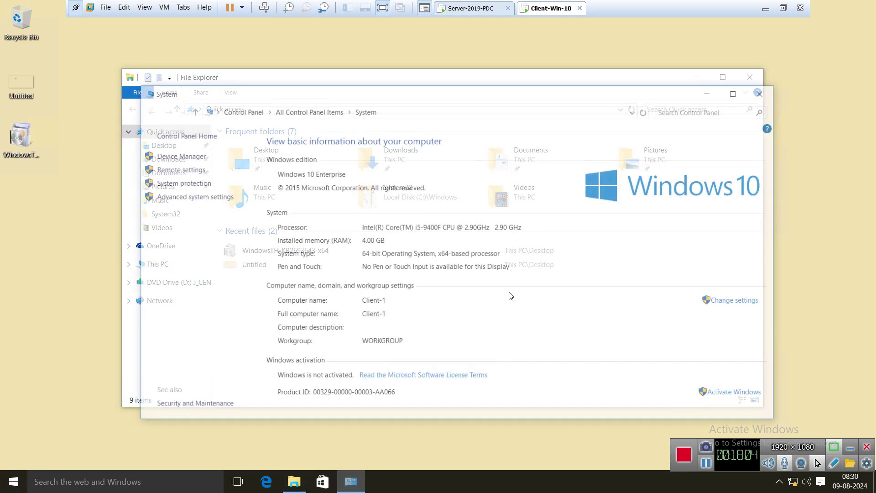
click(729, 302)
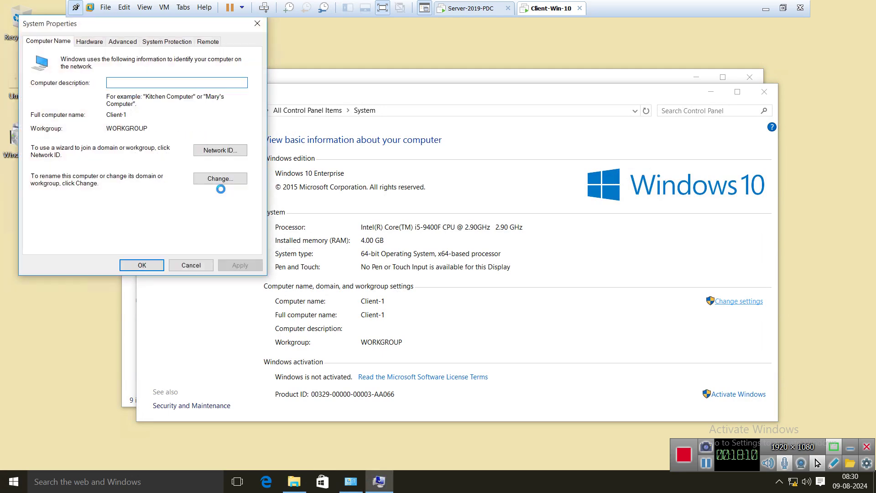
click(215, 183)
click(95, 210)
click(220, 179)
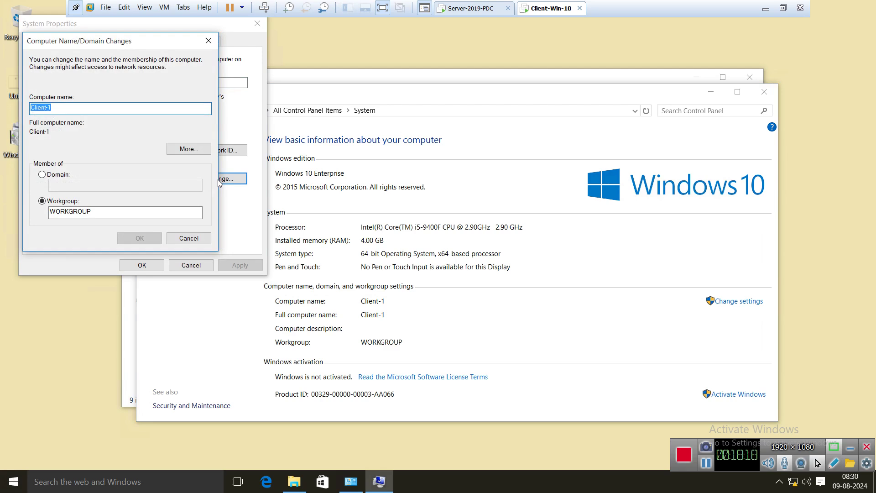
Step: Join Client-1 to the Abc.local domain with administrator credentials, then restart the client
click(57, 174)
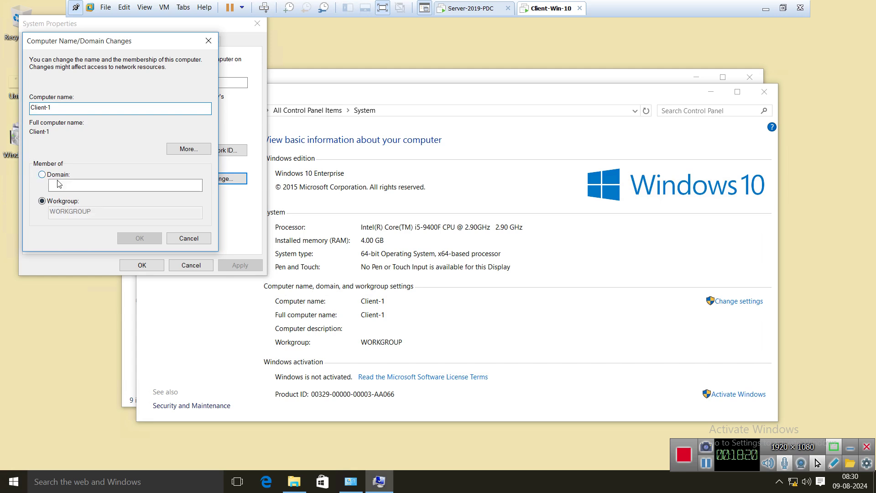
text(Abc.local)
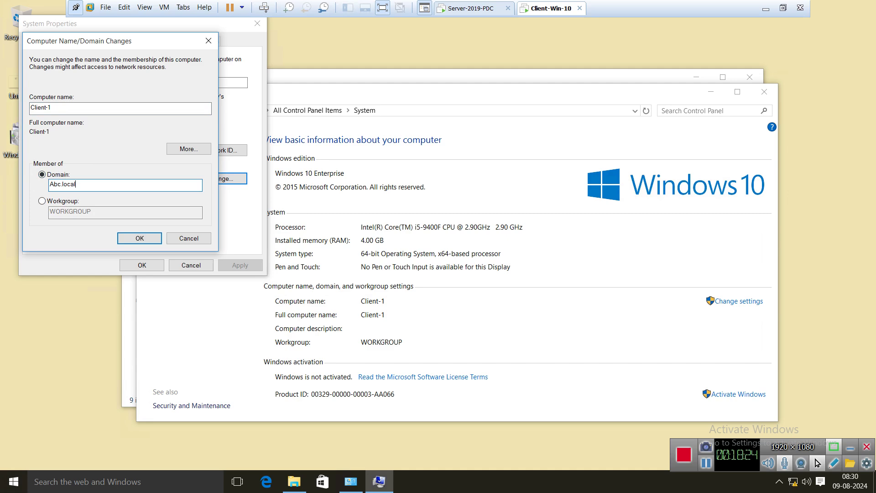
click(139, 237)
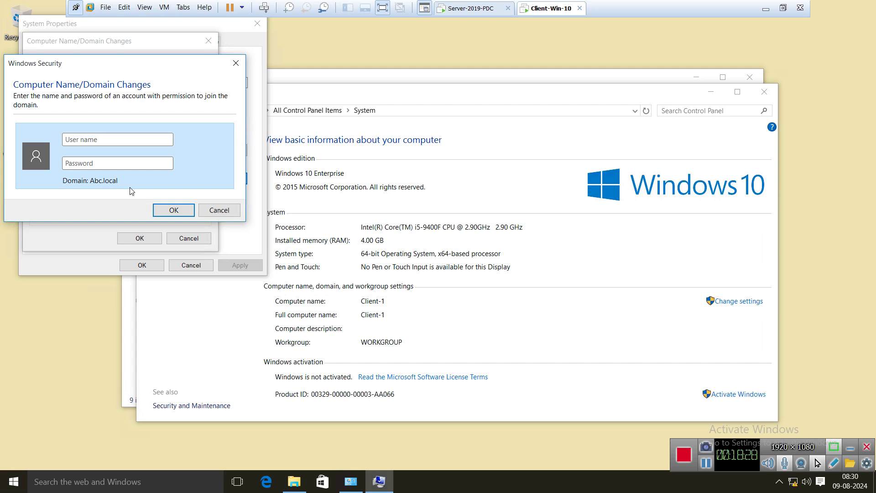
text(AdministratoP@ssw0r)
key(Return)
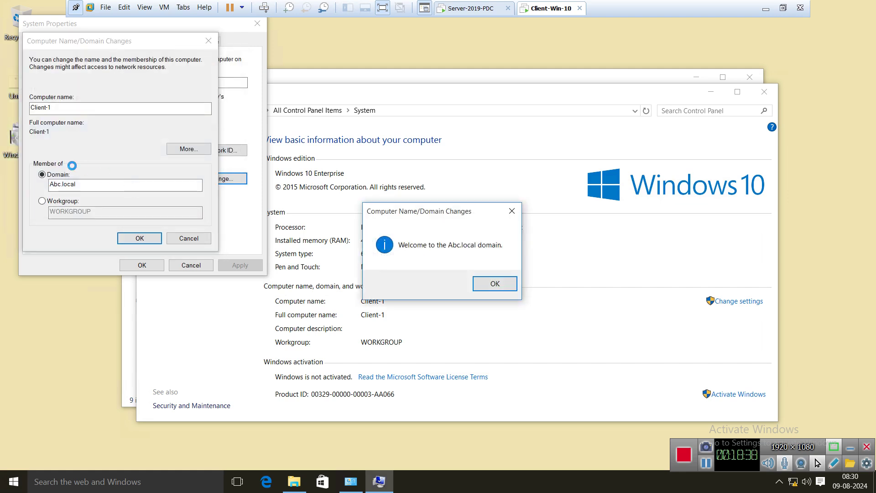
click(489, 287)
click(510, 257)
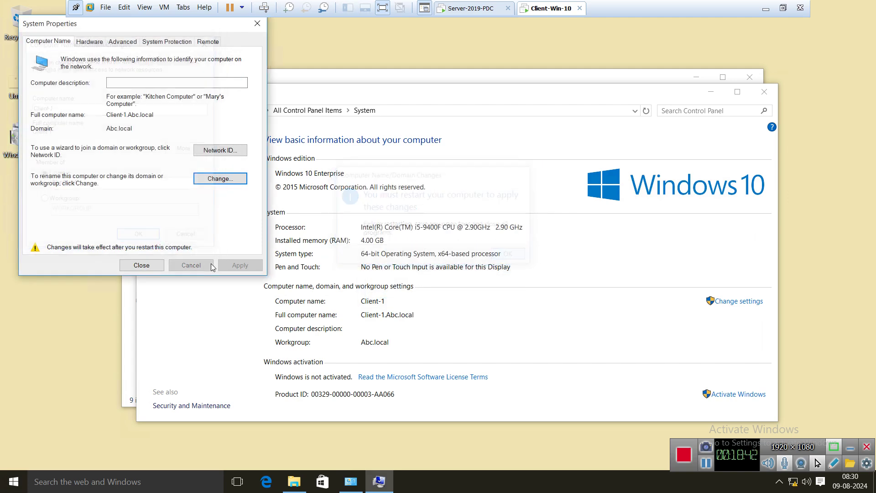
click(142, 265)
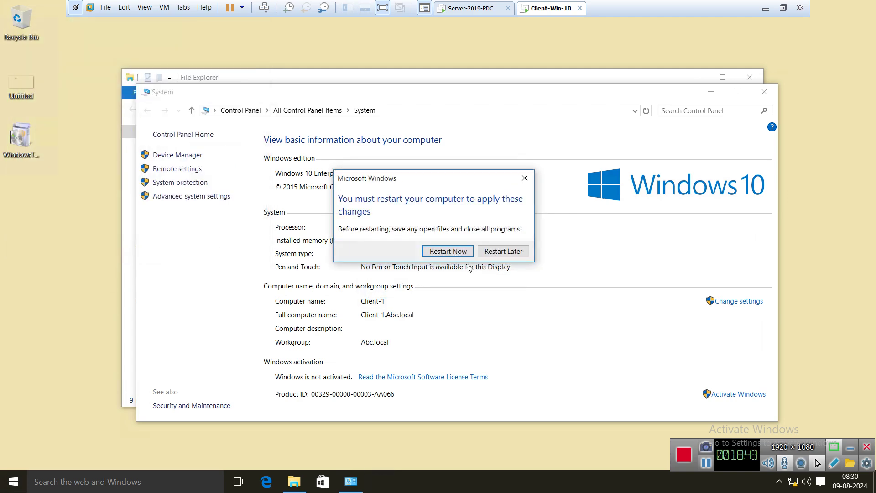
click(431, 250)
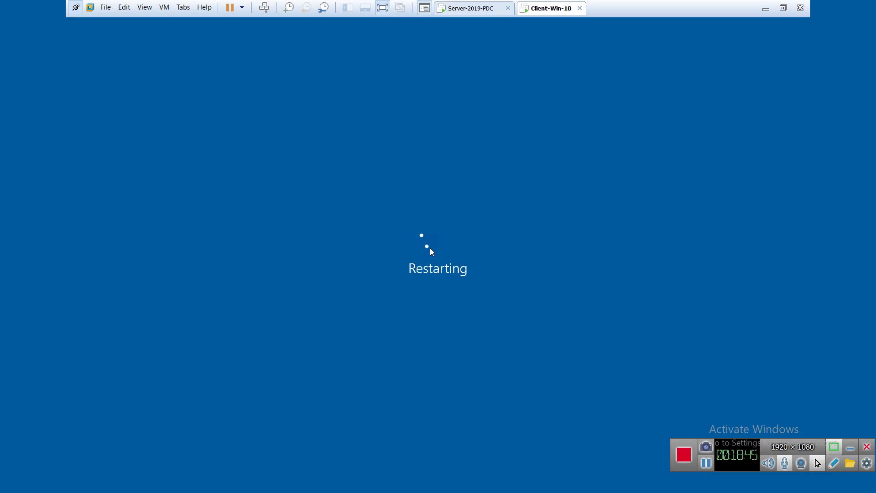
Step: Refresh the server's Computers container so CLIENT-1 appears, and check the client booting
click(472, 10)
right_click(343, 138)
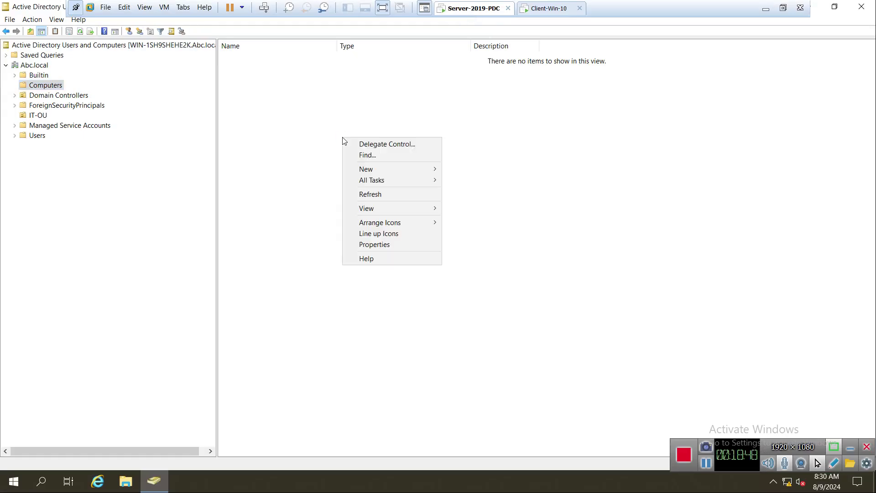
click(382, 195)
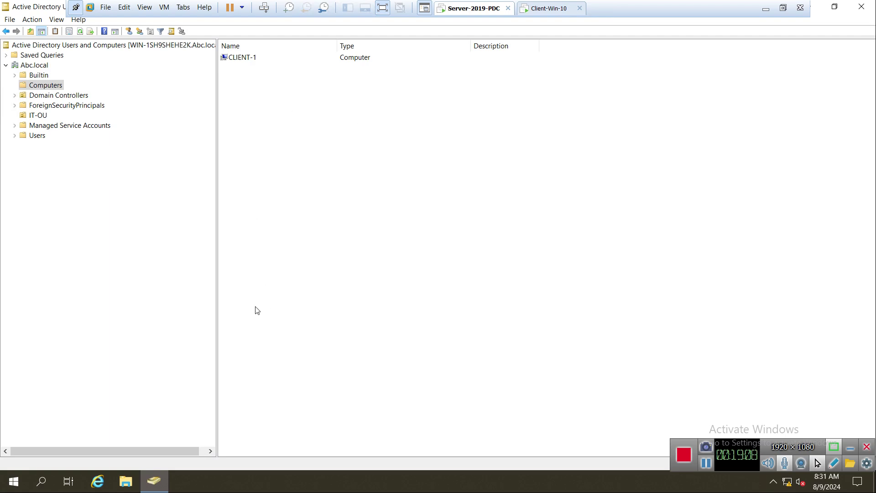
click(546, 9)
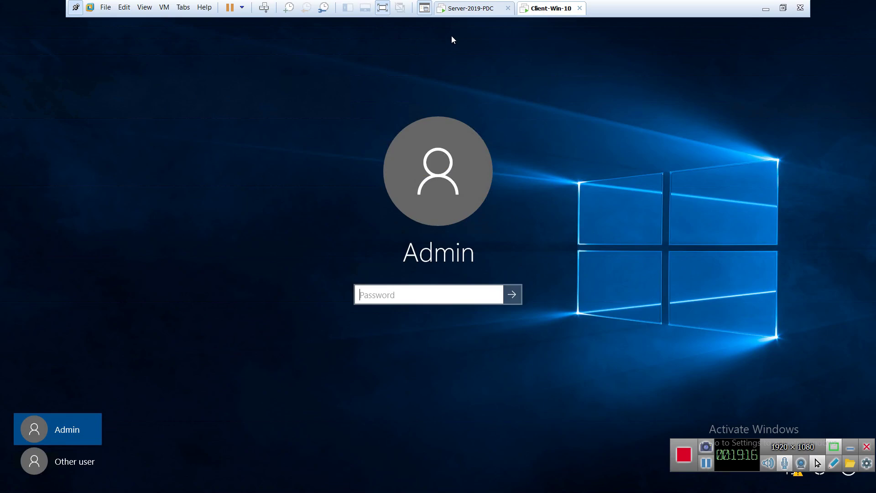
click(452, 10)
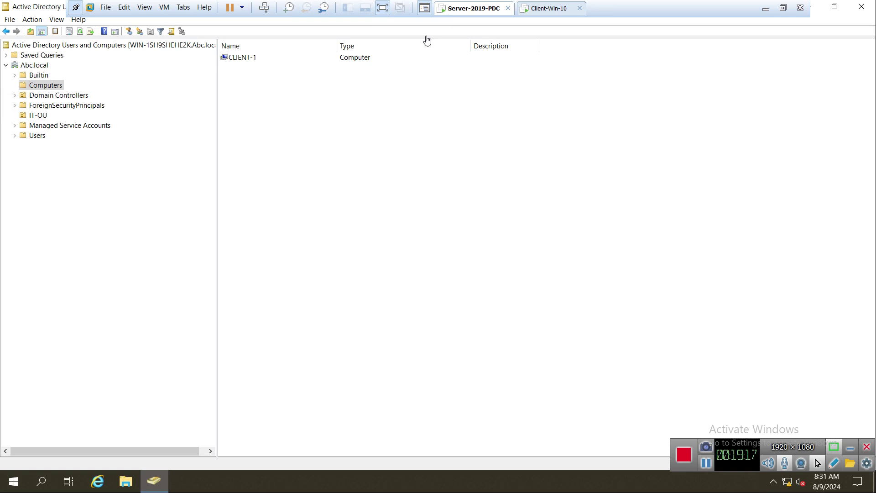
Step: Browse the Users container and IT-OU's New menu without creating any object
click(38, 136)
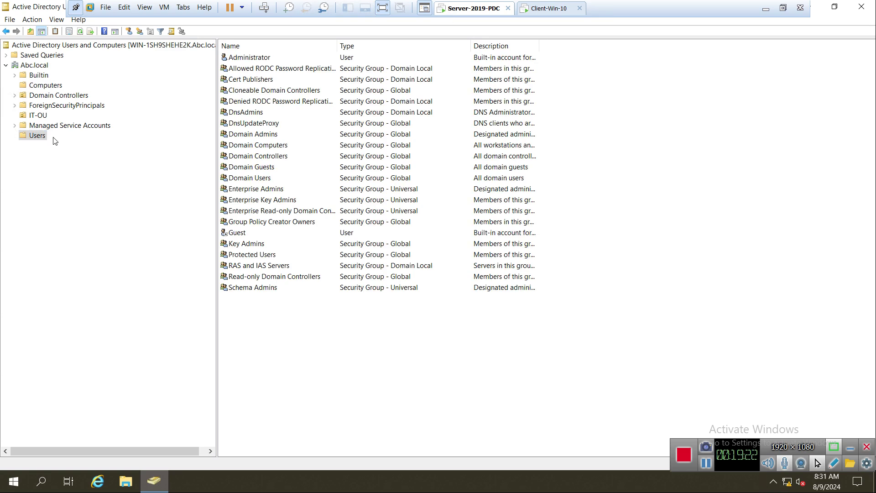
right_click(38, 116)
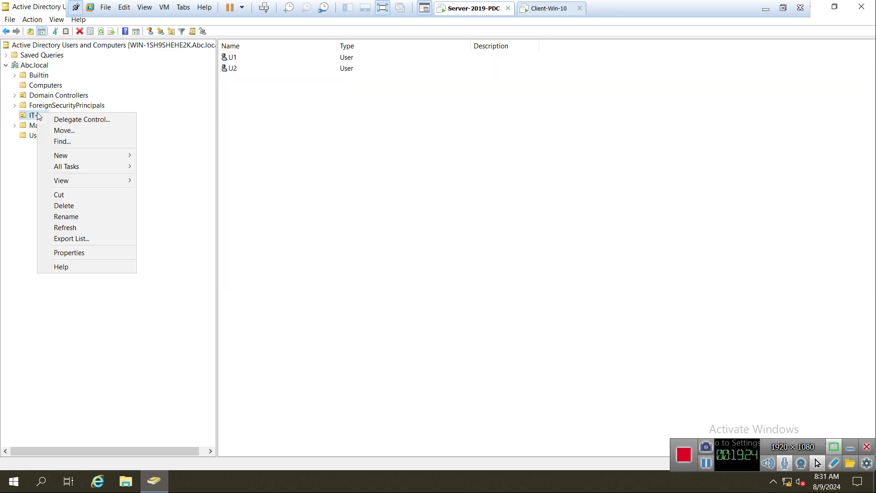
mouse_move(81, 155)
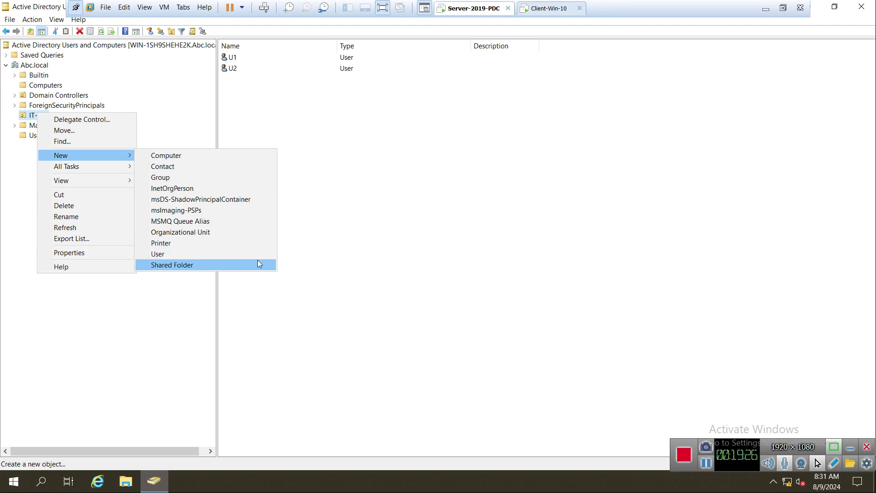
key(Escape)
key(Escape)
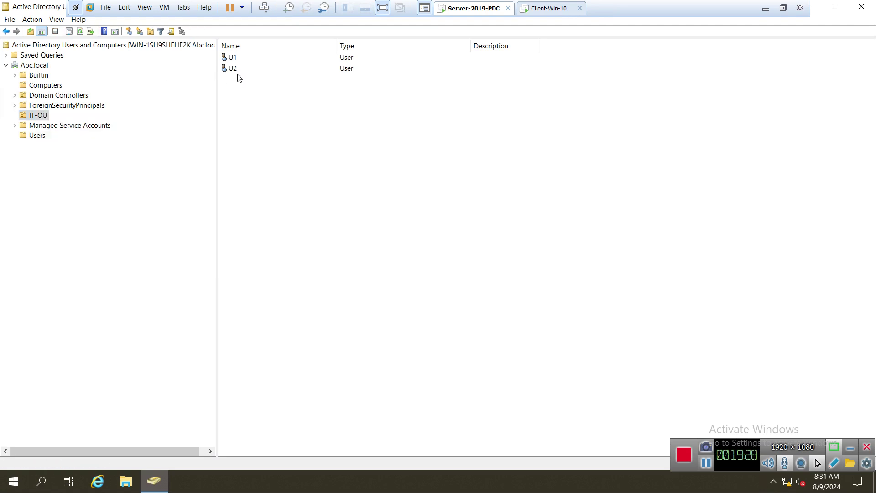
click(541, 8)
Step: Sign in on the client as domain user u1 with its password
click(76, 461)
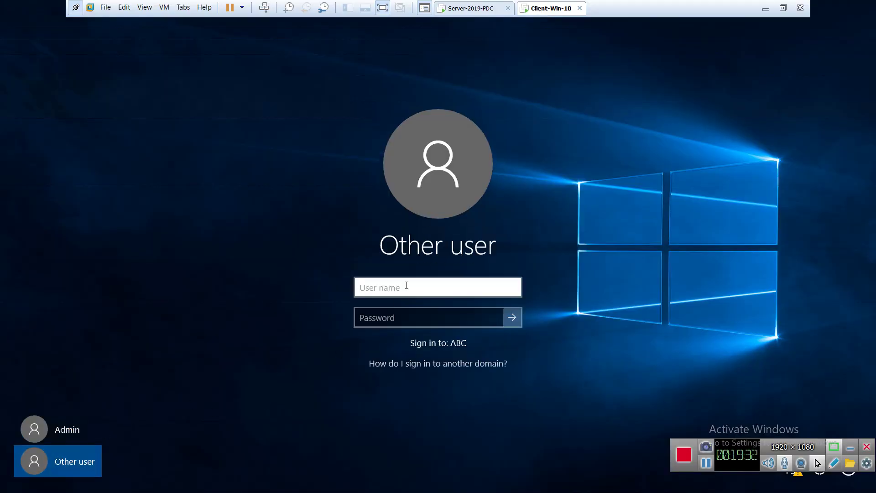
text(u1)
key(Tab)
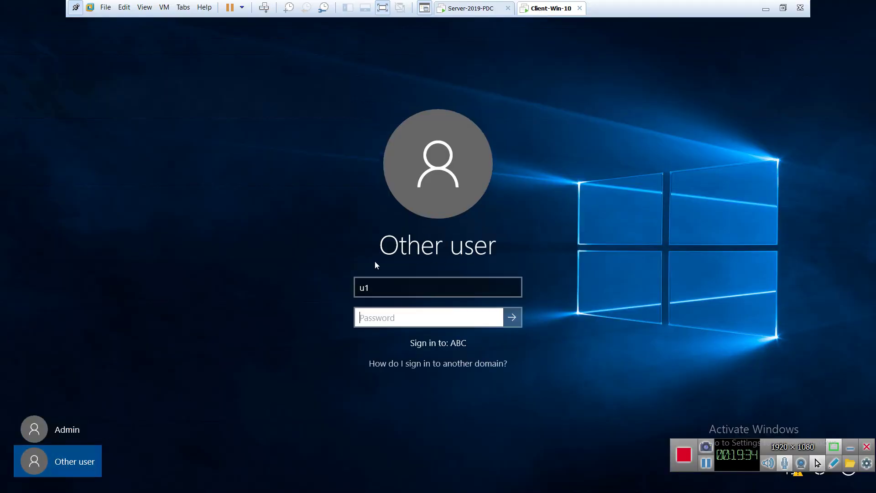
text(Pa$$w0r)
key(Return)
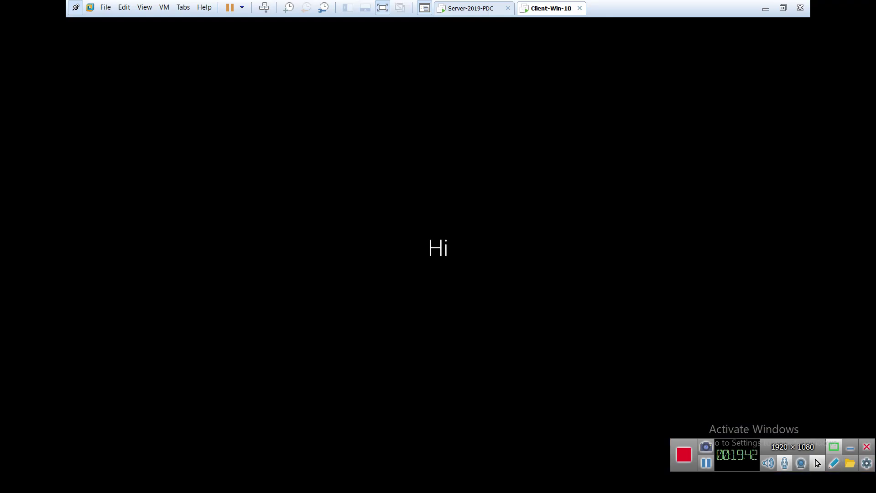
Step: On the server, select U1 in IT-OU and close Active Directory Users and Computers
click(485, 9)
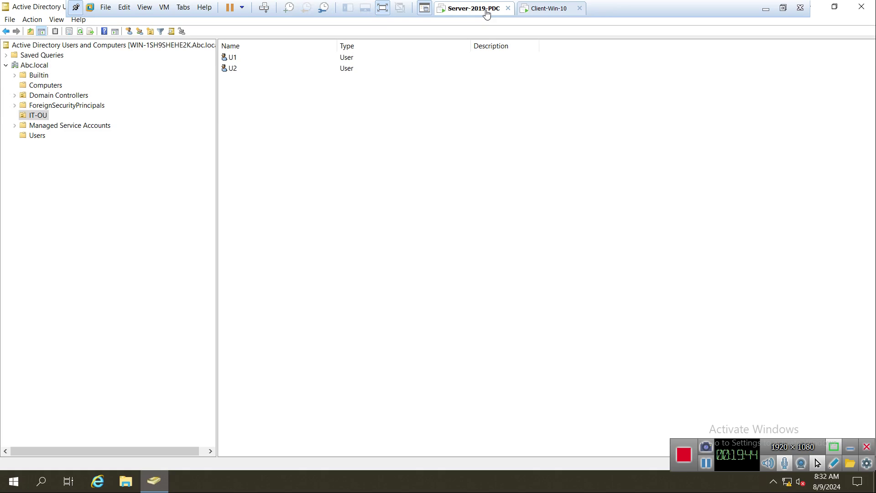
click(235, 61)
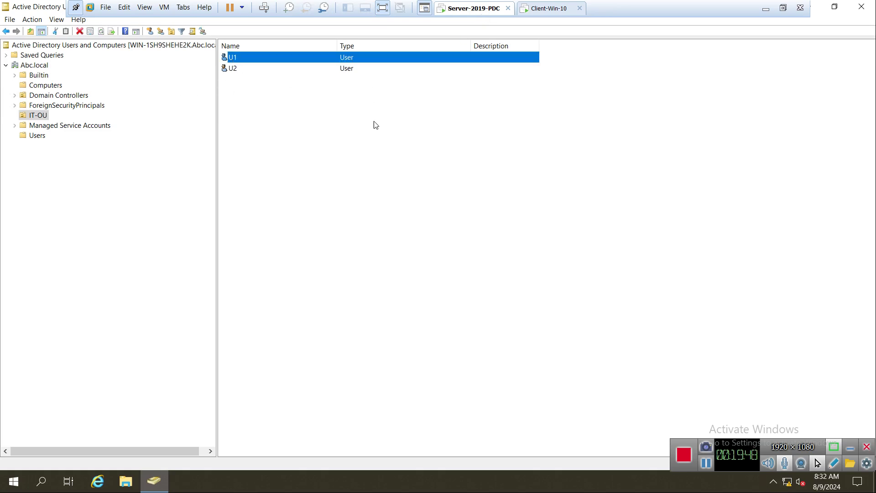
click(863, 8)
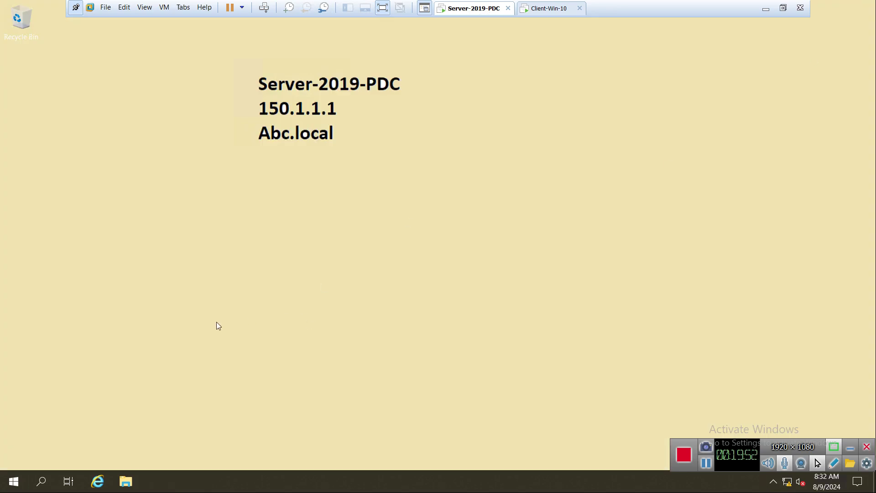
Step: Browse Windows Administrative Tools in Start, then enter gpmc.msc in the Run box
click(13, 485)
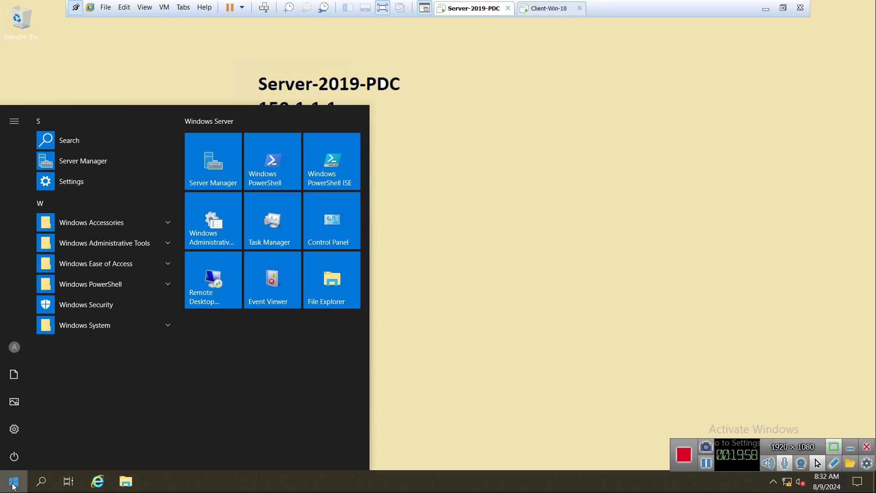
click(113, 243)
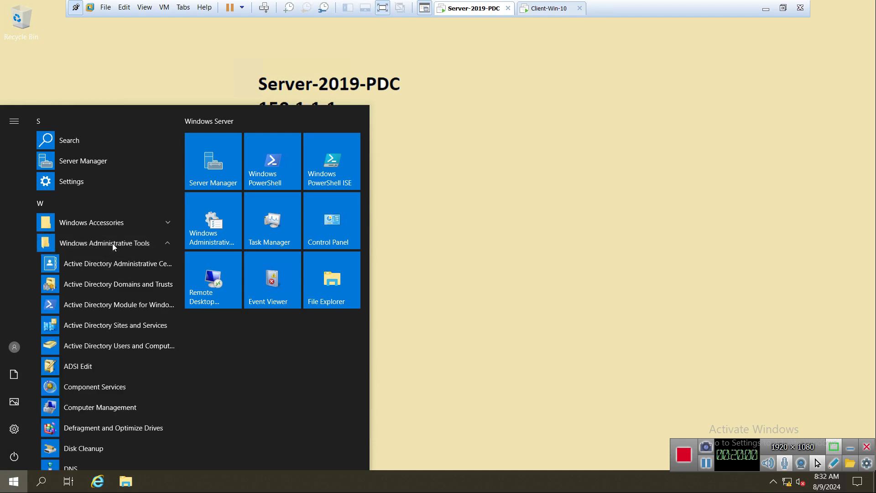
scroll(122, 320, down, 3)
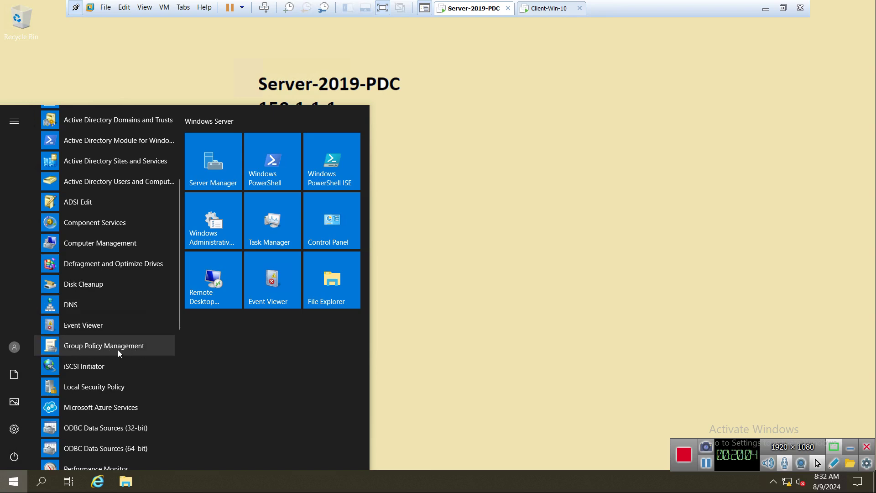
click(489, 337)
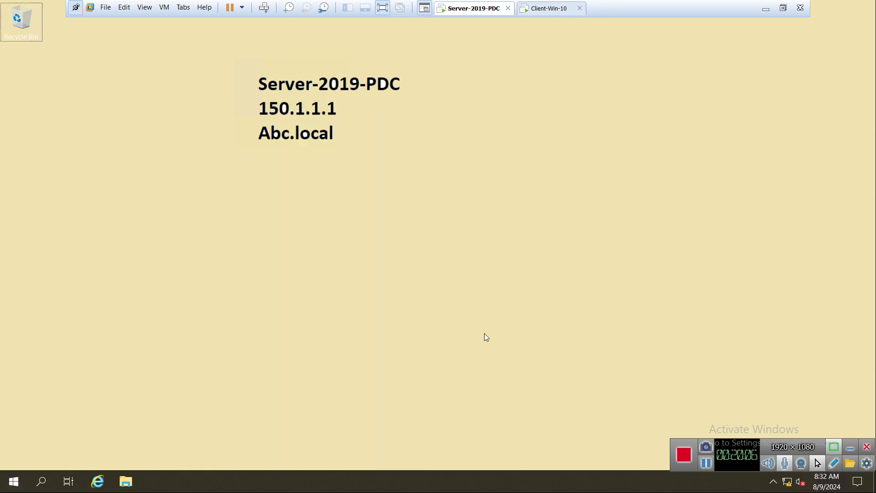
key(super+r)
text(gpm)
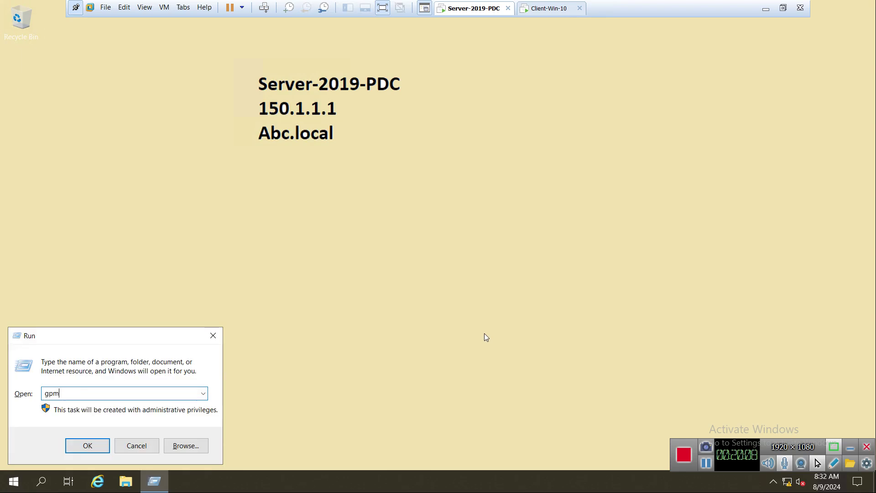
text(c.msc)
Step: Launch Group Policy Management, enlarge its window and widen the tree pane
click(90, 449)
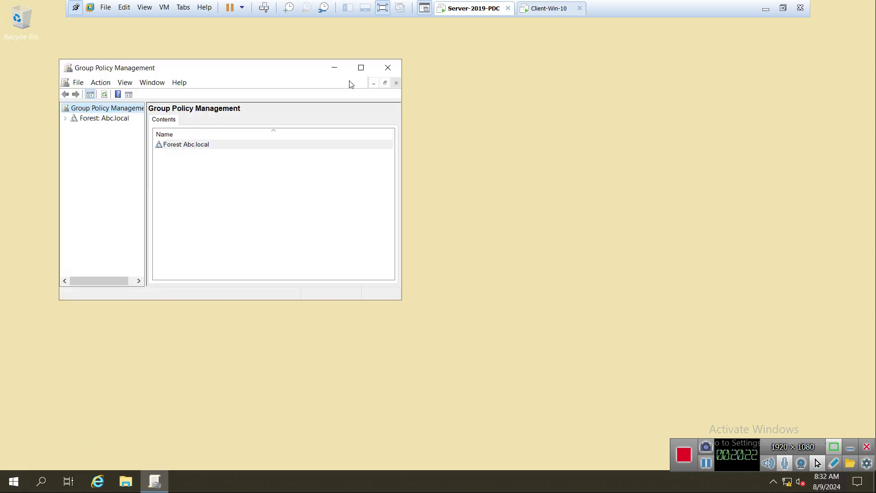
drag(246, 70, 272, 139)
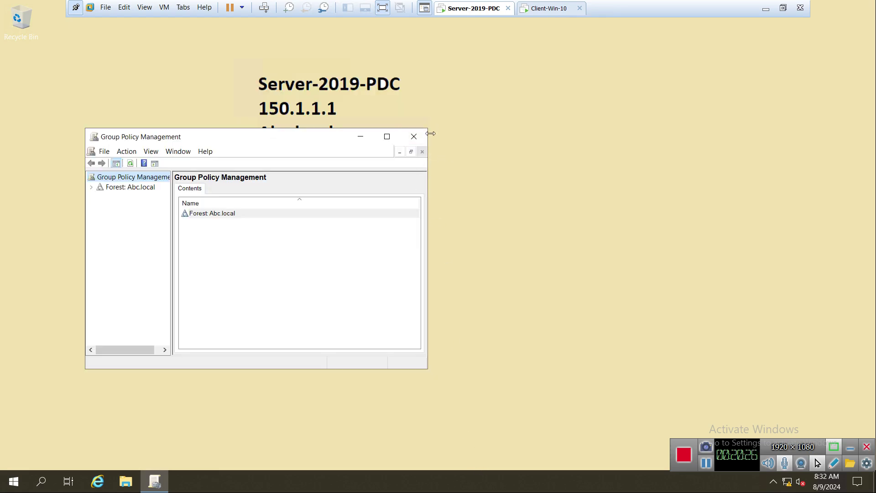
drag(427, 128, 626, 49)
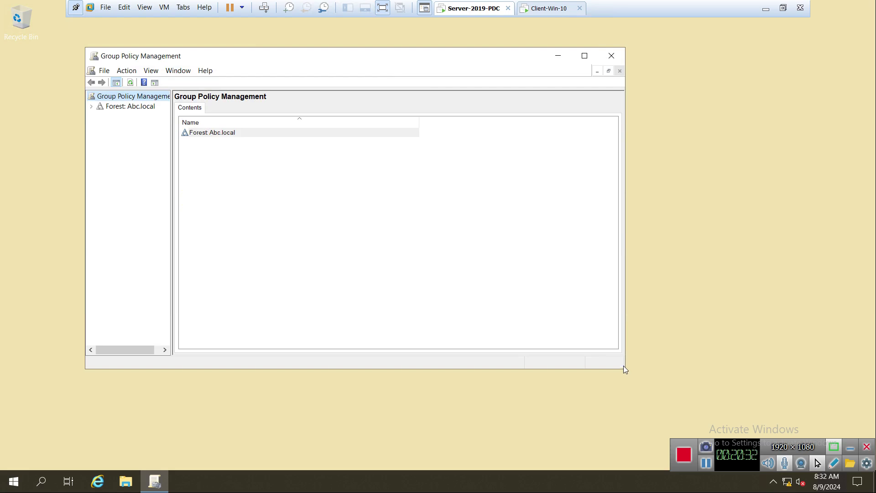
drag(625, 368, 808, 398)
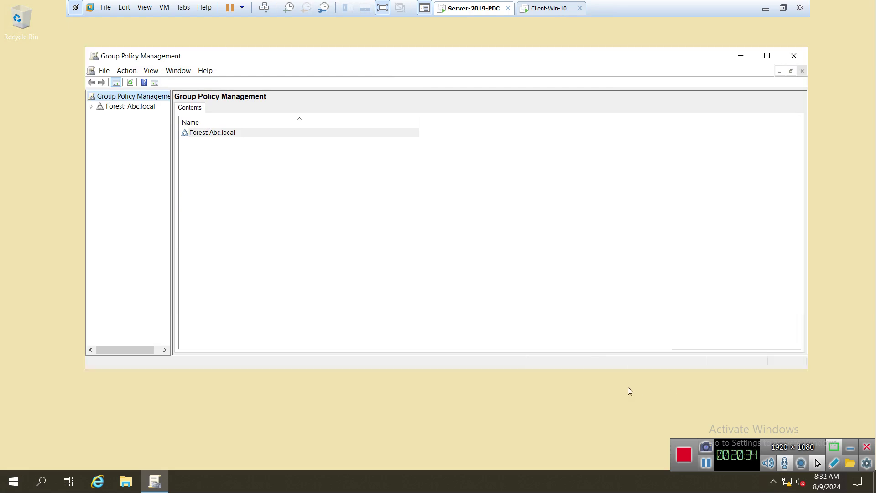
drag(585, 368, 585, 434)
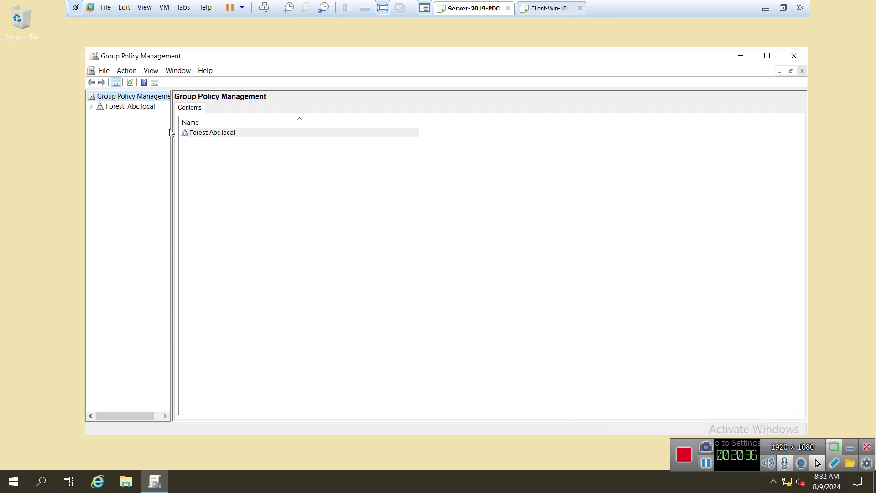
drag(146, 55, 120, 36)
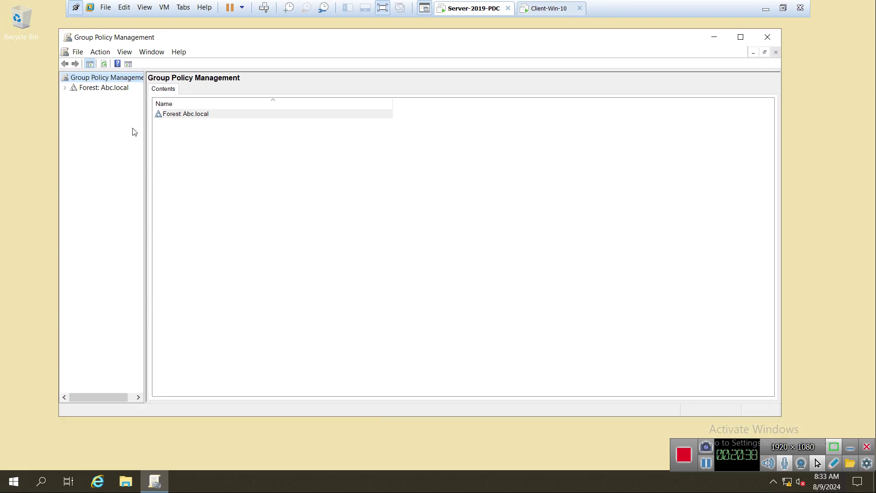
drag(144, 161, 254, 160)
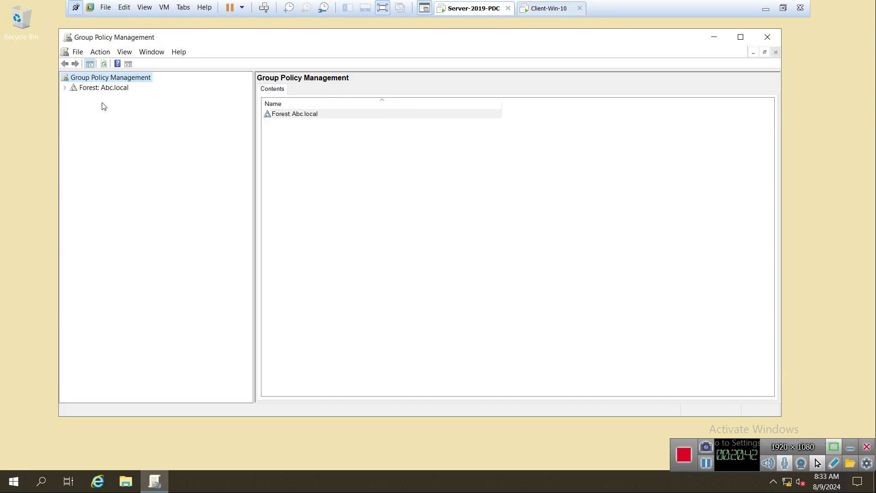
Step: Expand Forest: Abc.local > Domains > Abc.local to show its containers
click(65, 88)
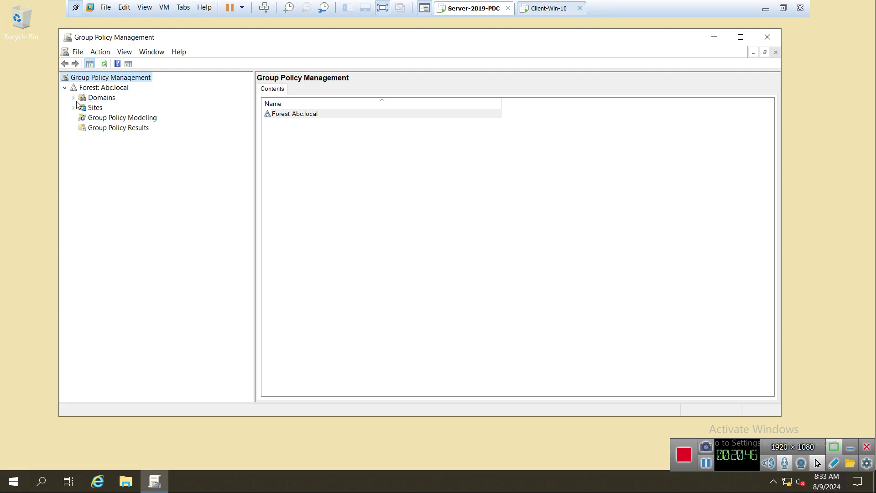
click(74, 98)
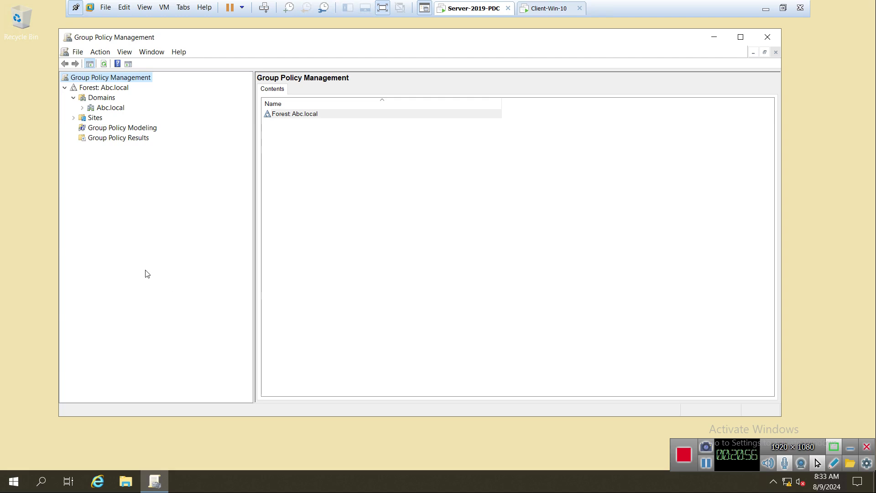
click(83, 108)
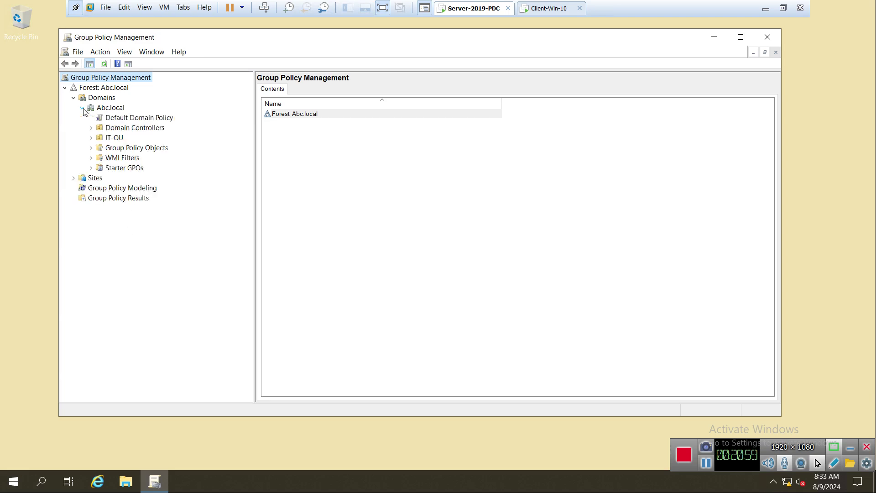
Step: Select IT-OU and start a new linked GPO, then cancel and inspect Abc.local's actions
click(125, 109)
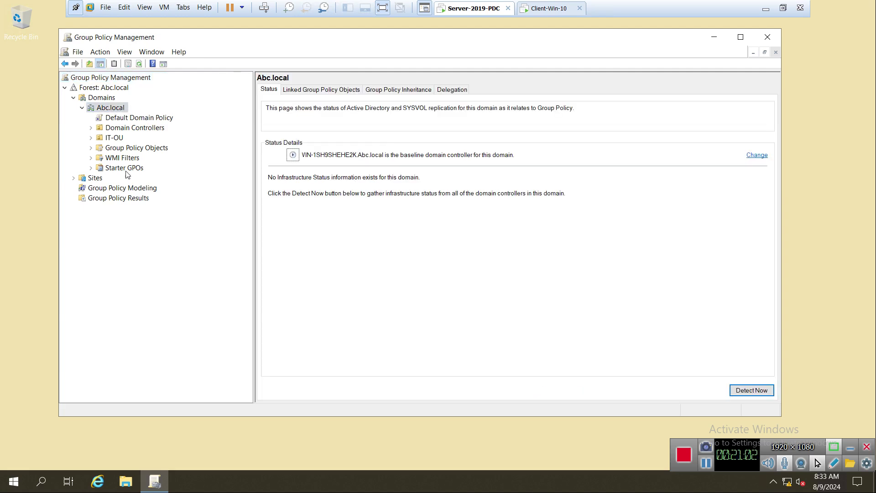
click(115, 138)
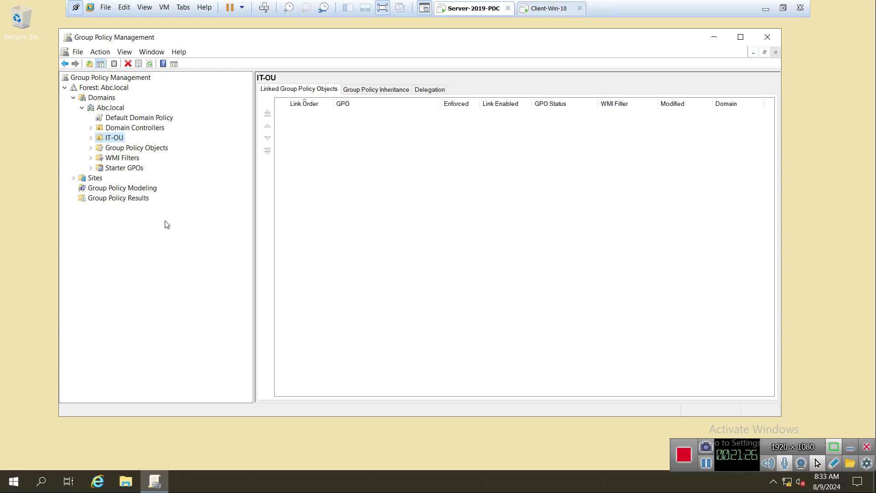
right_click(111, 143)
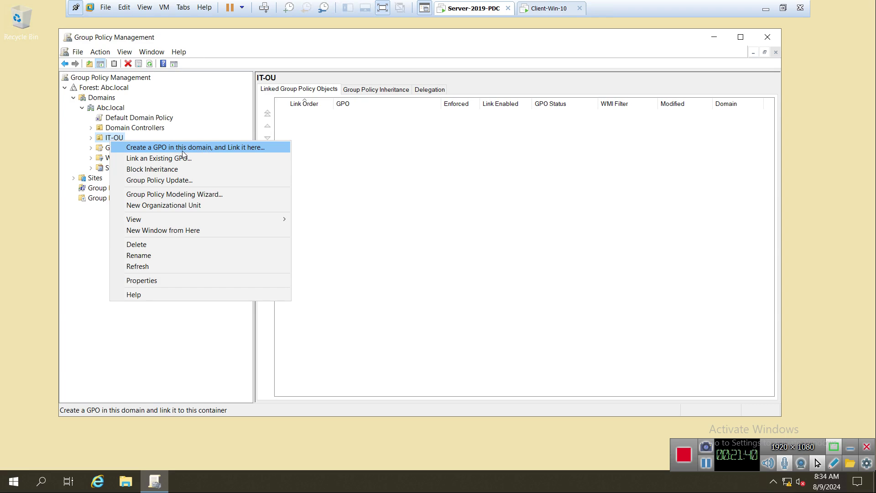
click(183, 150)
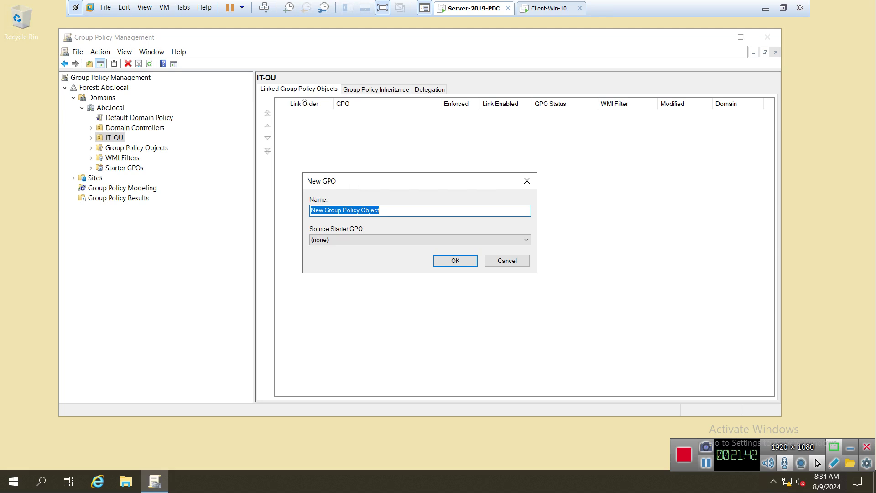
drag(354, 182, 340, 160)
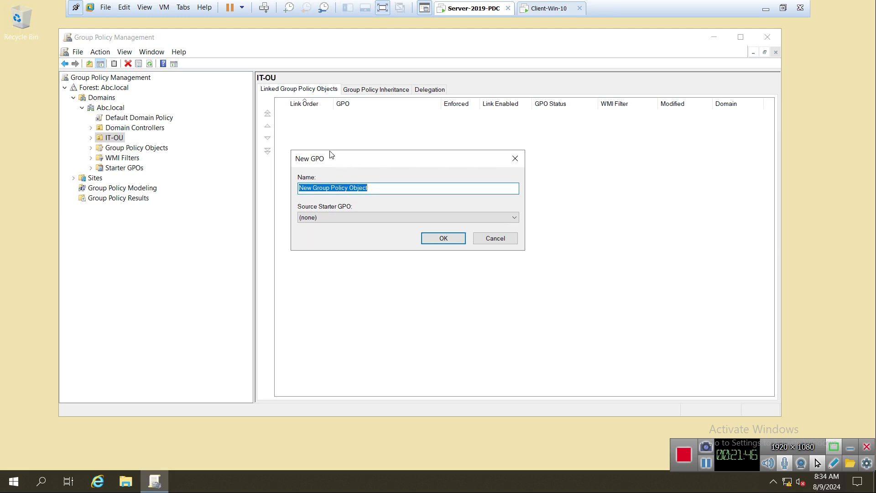
click(496, 241)
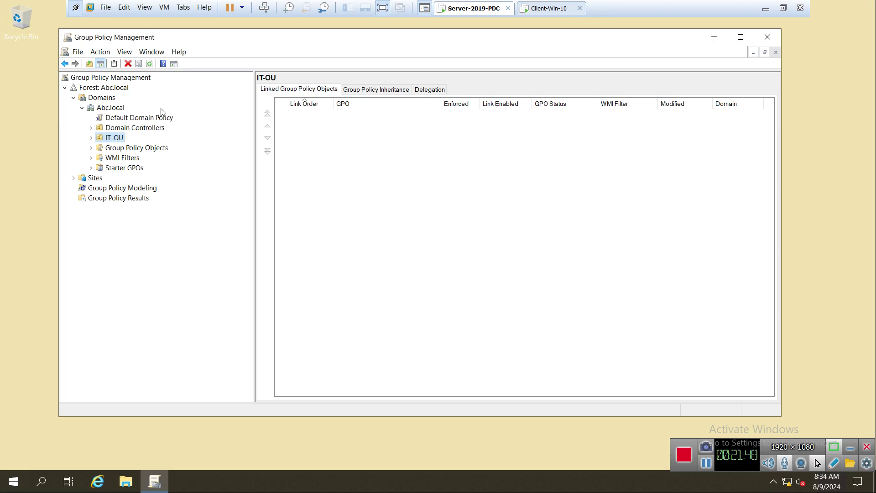
click(116, 108)
right_click(116, 109)
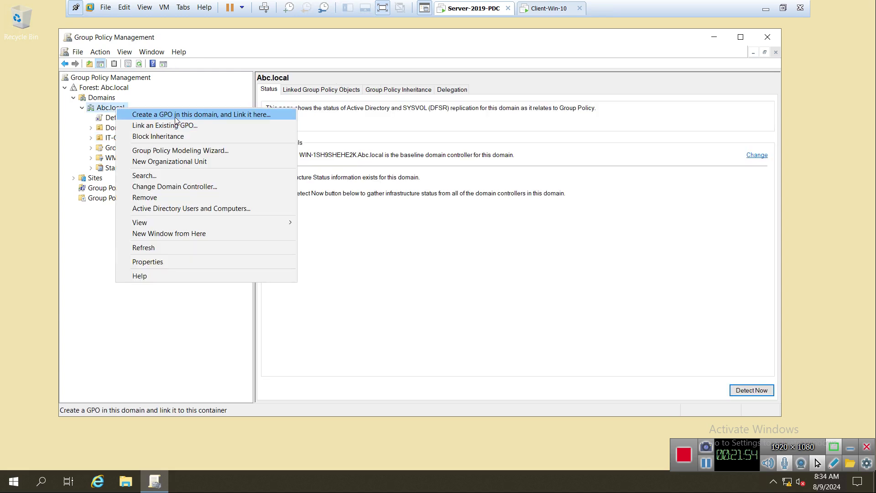
click(441, 269)
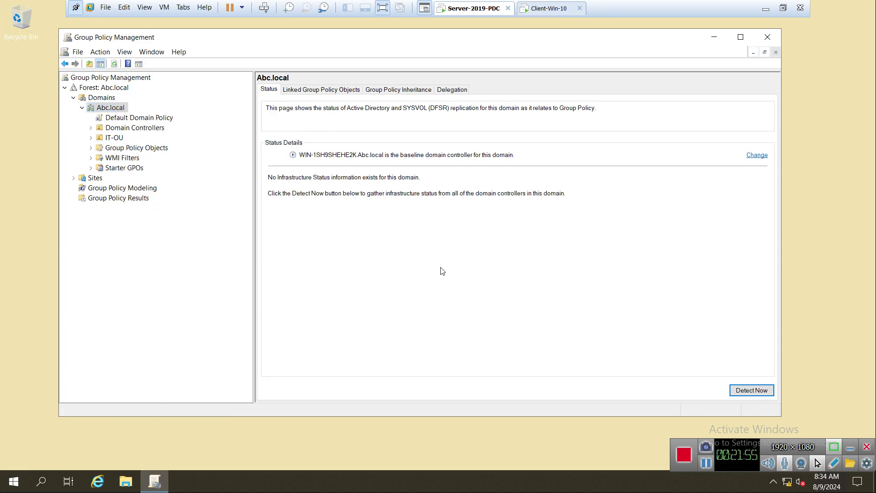
Step: Create a GPO named Policy-01 linked to IT-OU and expand IT-OU to show it
right_click(110, 139)
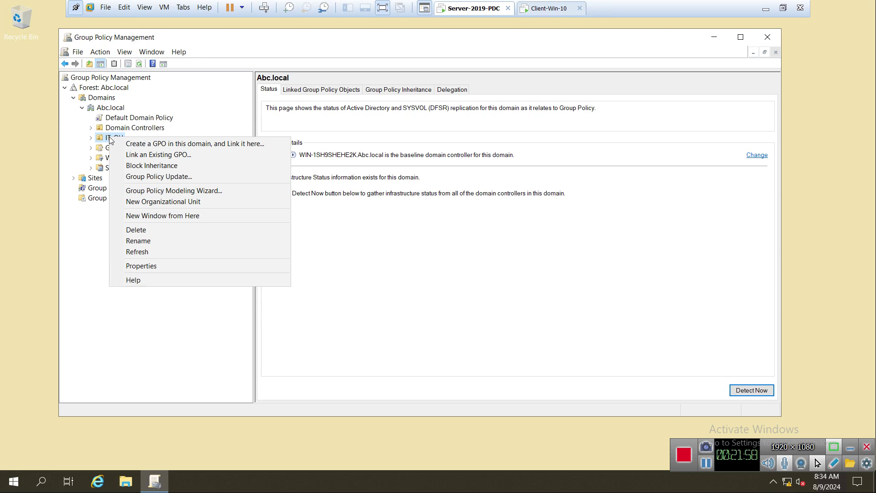
click(162, 143)
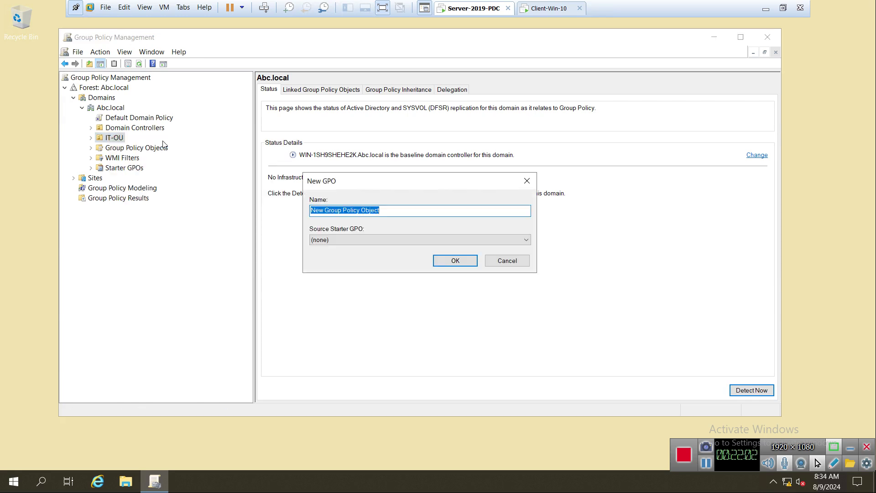
text(Pol)
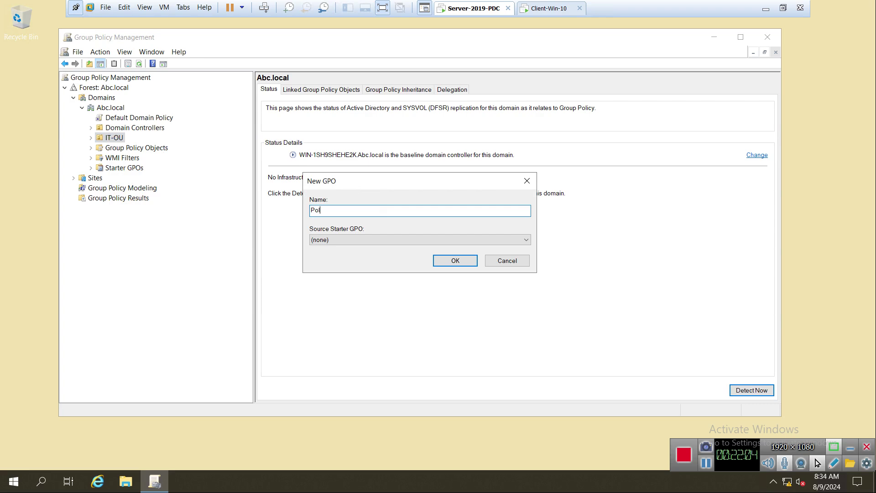
text(icy-01)
click(449, 264)
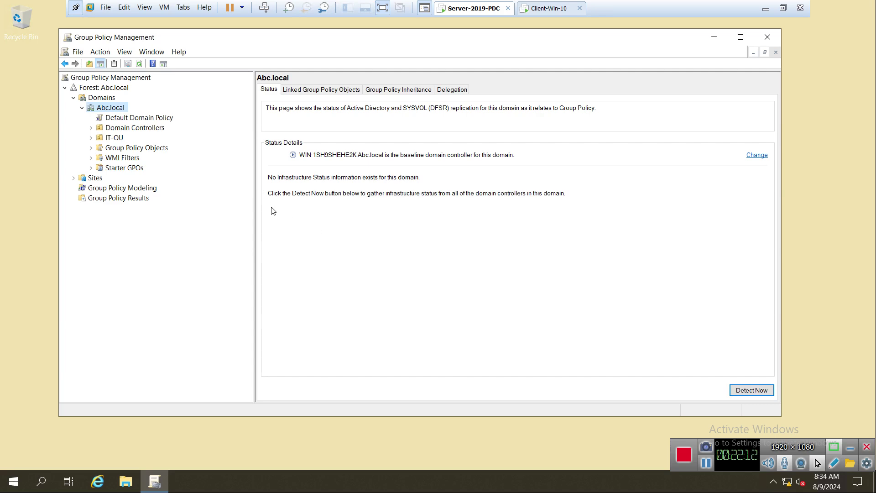
click(91, 138)
Step: Select the Policy-01 link, dismiss the notice, review its scope, and open it for editing
click(129, 150)
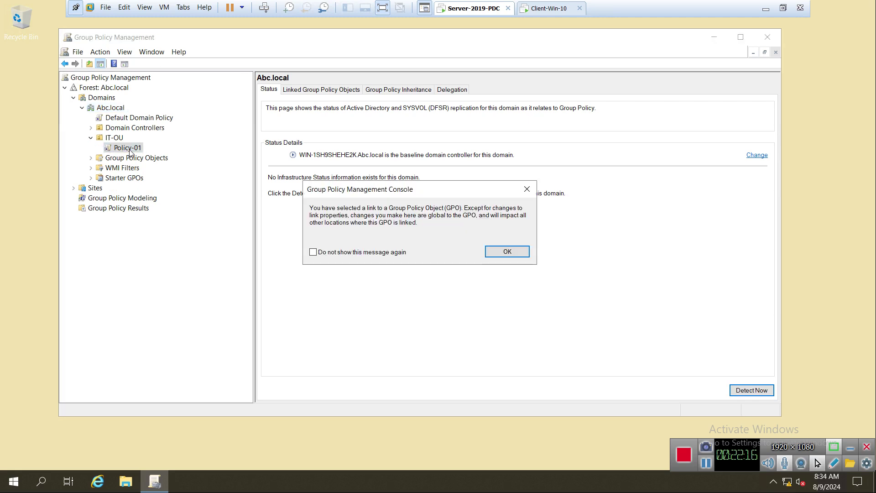
click(507, 252)
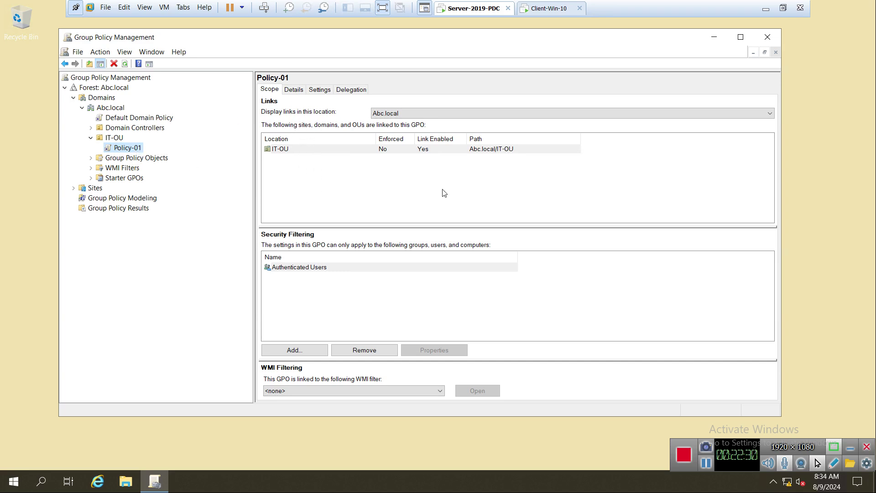
click(116, 150)
right_click(115, 149)
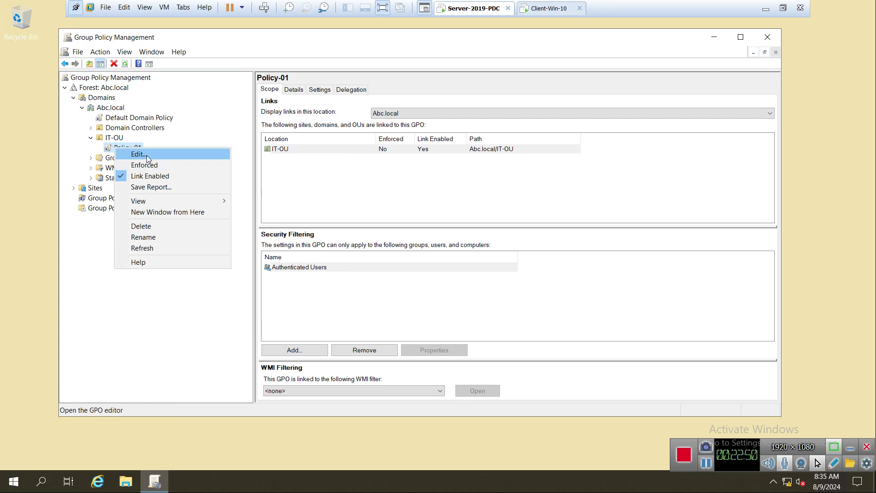
click(147, 155)
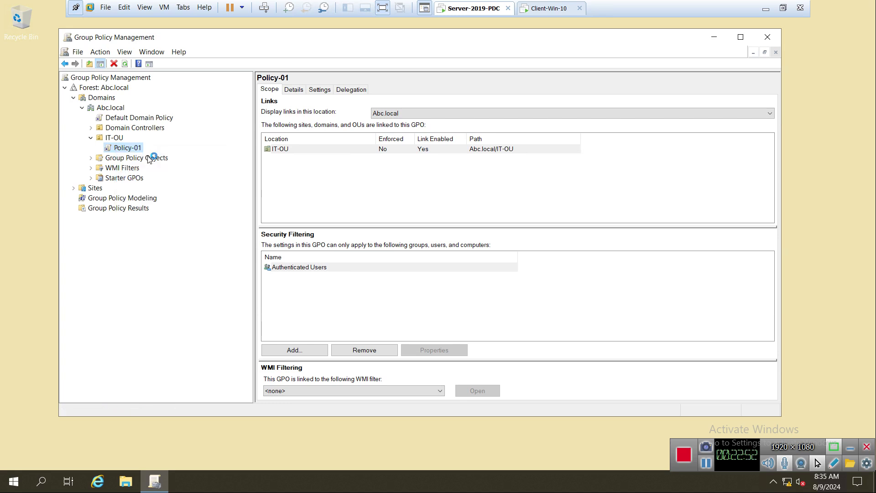
Step: Reposition and enlarge the policy editor window and widen its tree pane
drag(144, 47, 290, 106)
drag(193, 97, 80, 41)
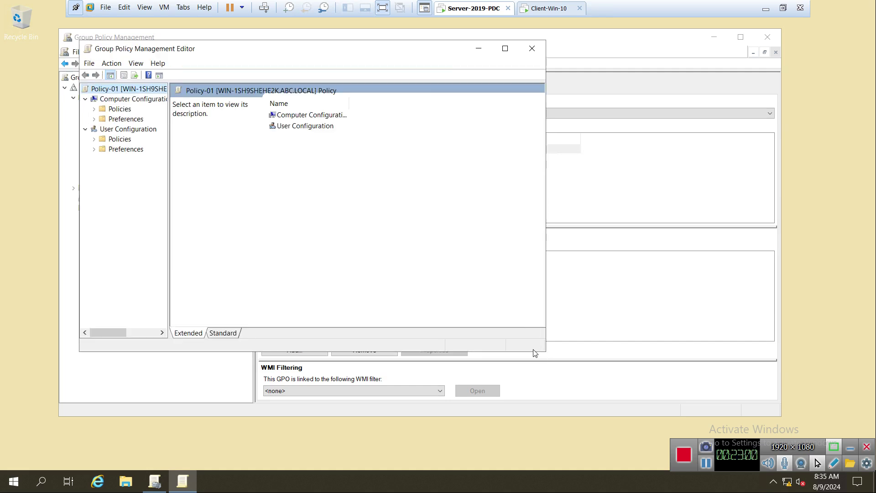
drag(546, 352, 723, 441)
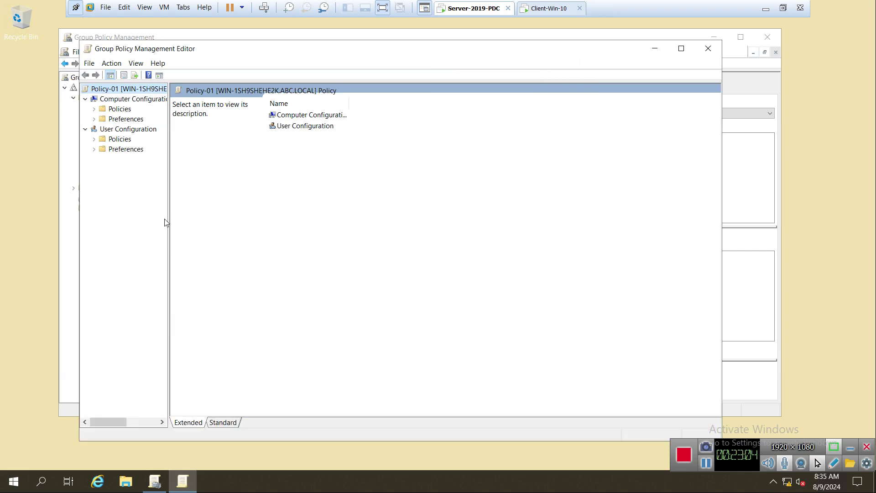
drag(168, 222, 229, 222)
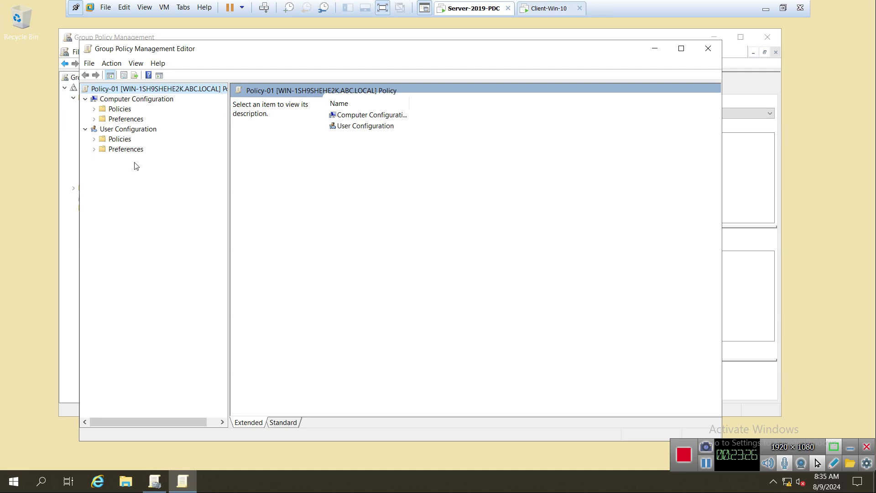
Step: Navigate to User Configuration > Policies > Administrative Templates > Control Panel
click(94, 139)
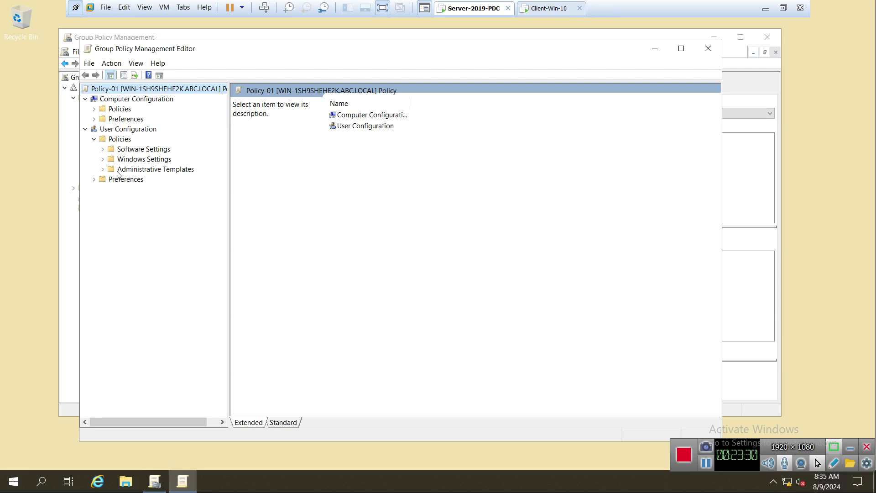
click(102, 170)
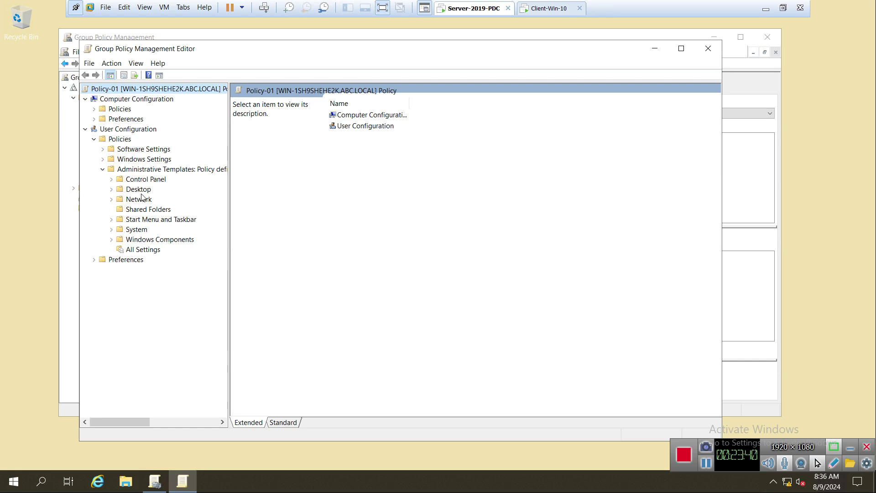
click(111, 180)
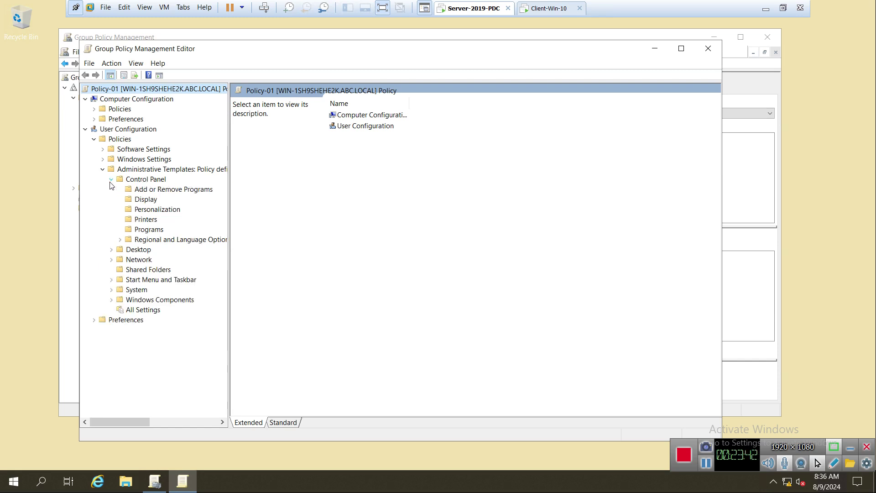
click(111, 180)
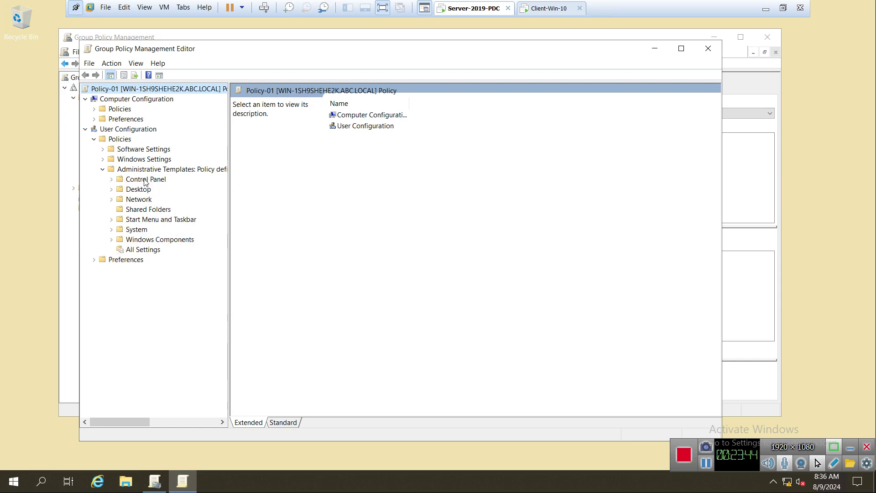
click(145, 180)
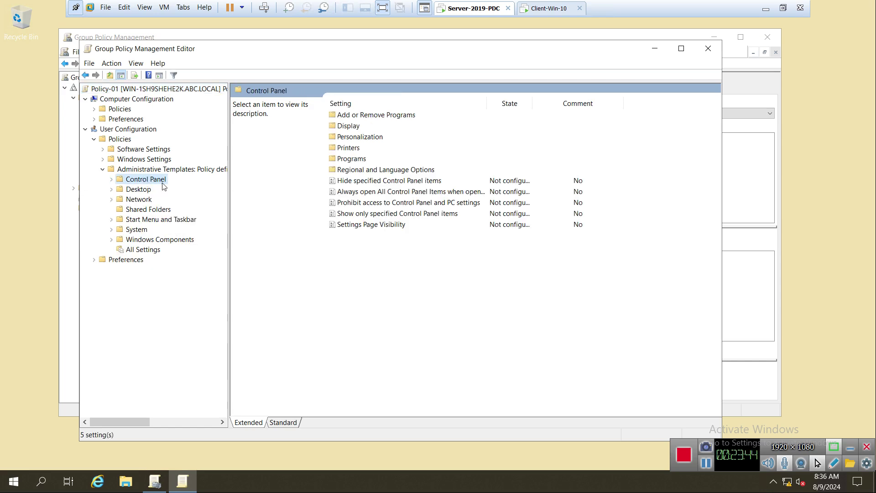
Step: Switch to the Standard view and select Prohibit access to Control Panel and PC settings
click(285, 423)
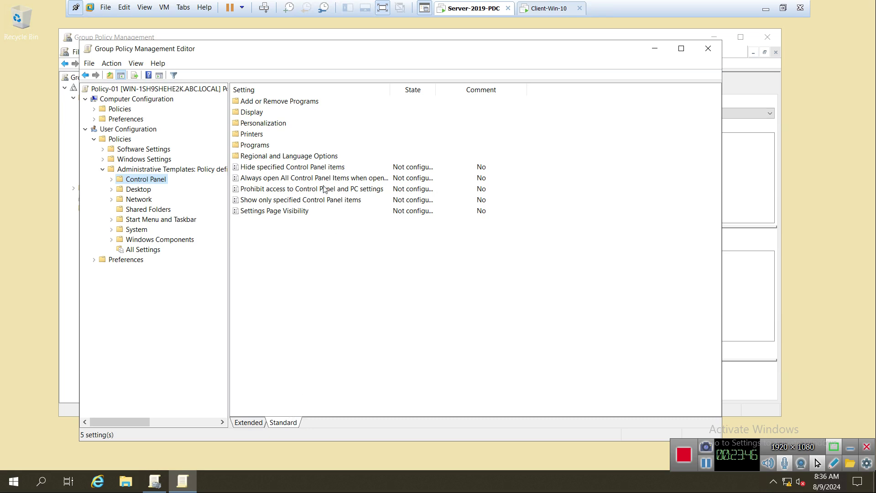
click(276, 169)
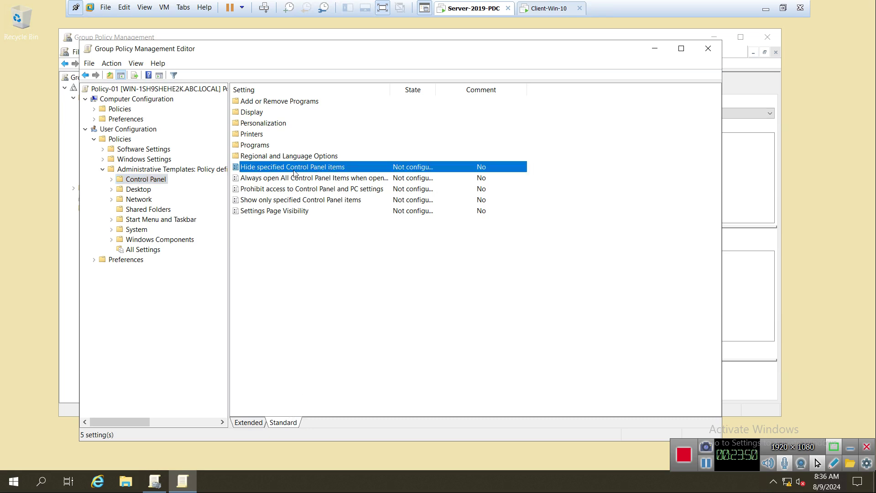
click(282, 191)
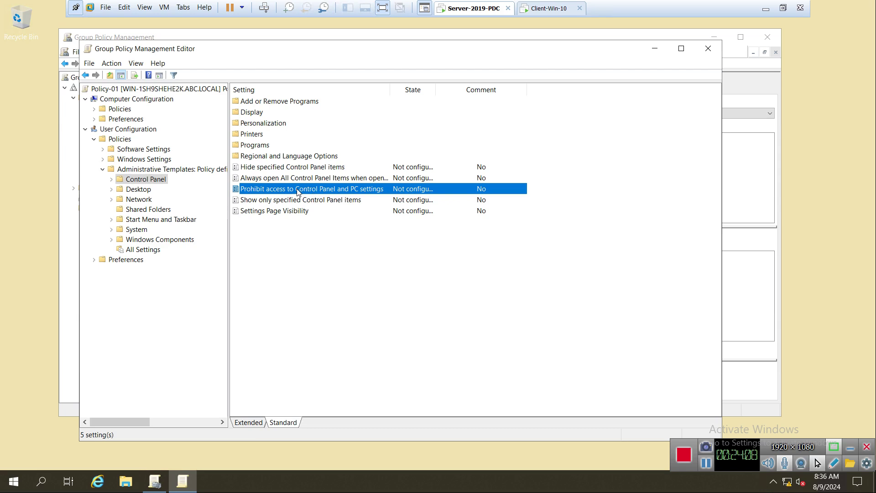
right_click(298, 191)
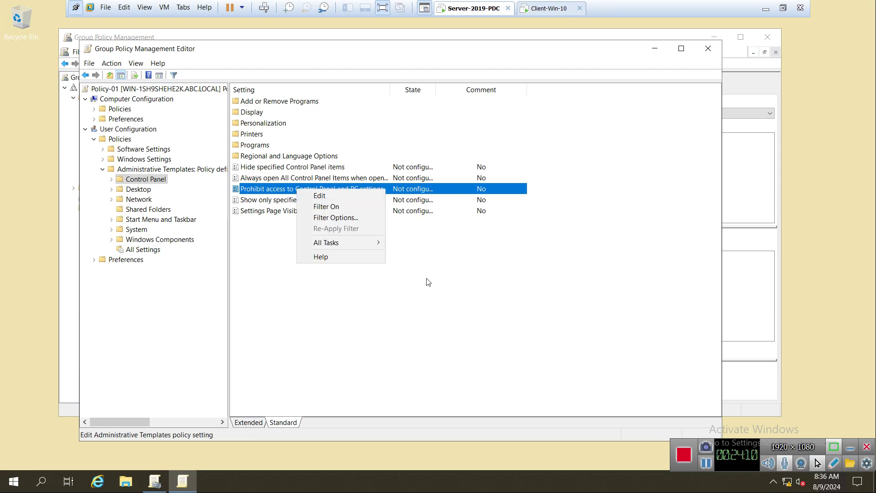
click(410, 190)
click(377, 189)
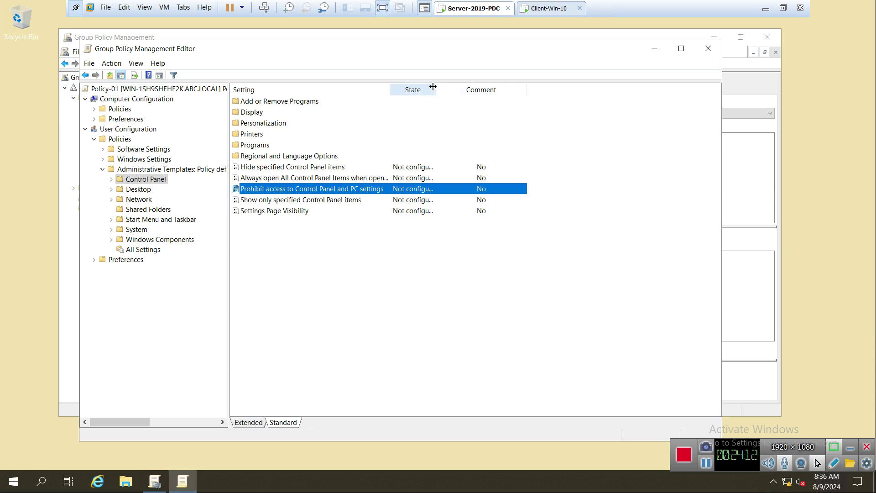
Step: Widen the State and Setting columns and open the Prohibit access setting for editing
drag(436, 87, 501, 87)
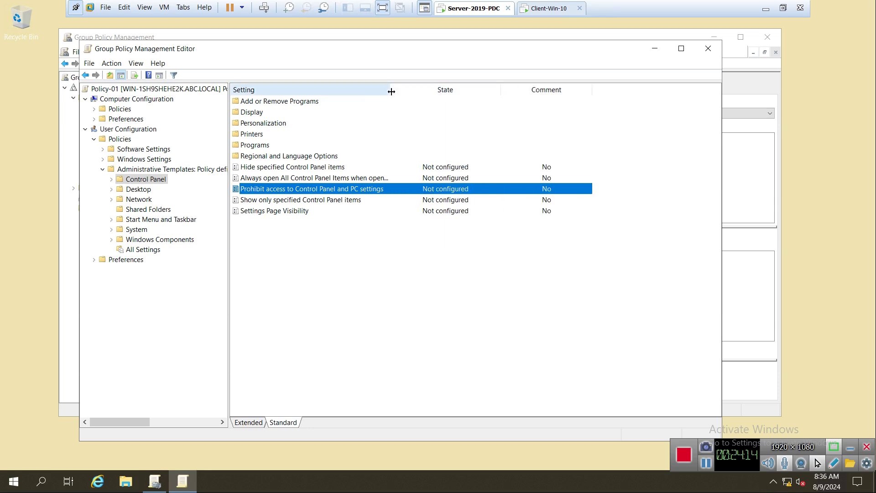
drag(391, 91, 407, 92)
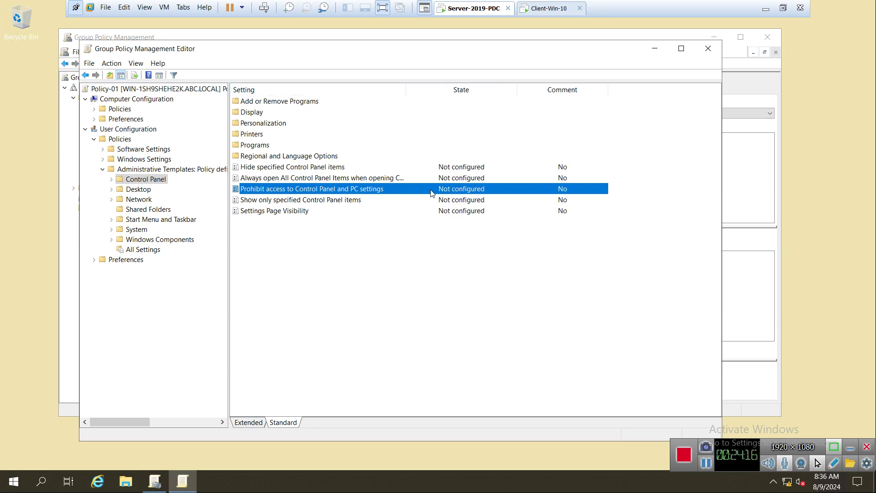
right_click(285, 190)
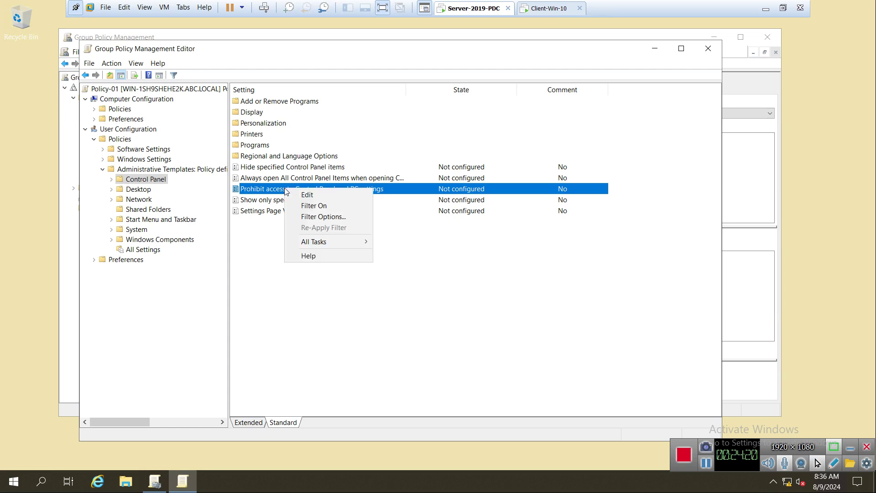
click(315, 193)
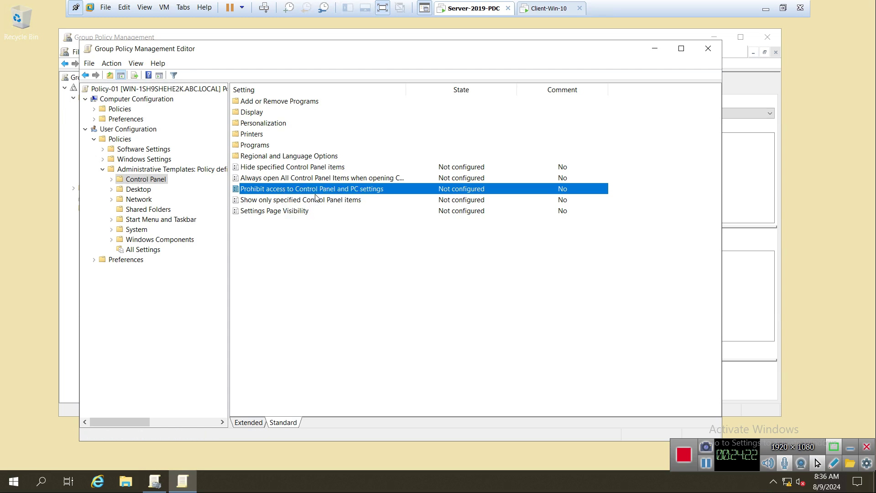
Step: Choose Enabled for the Control Panel prohibition, apply it and close the dialog
click(59, 97)
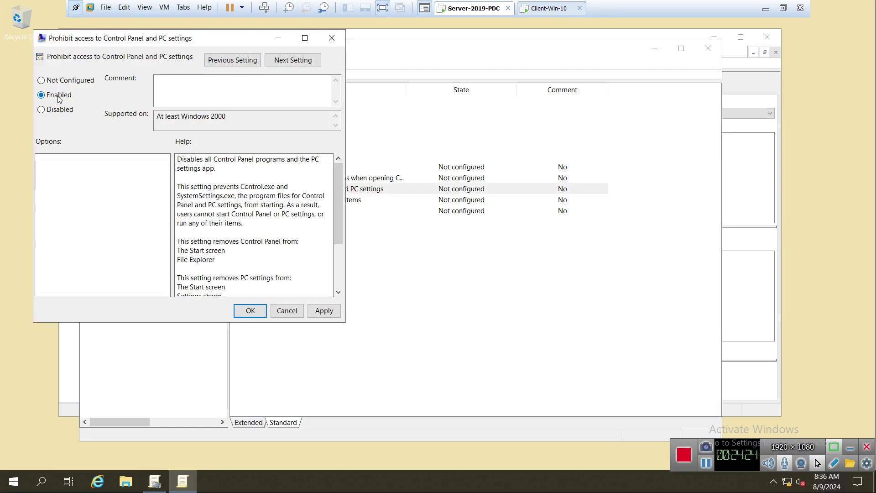
click(325, 312)
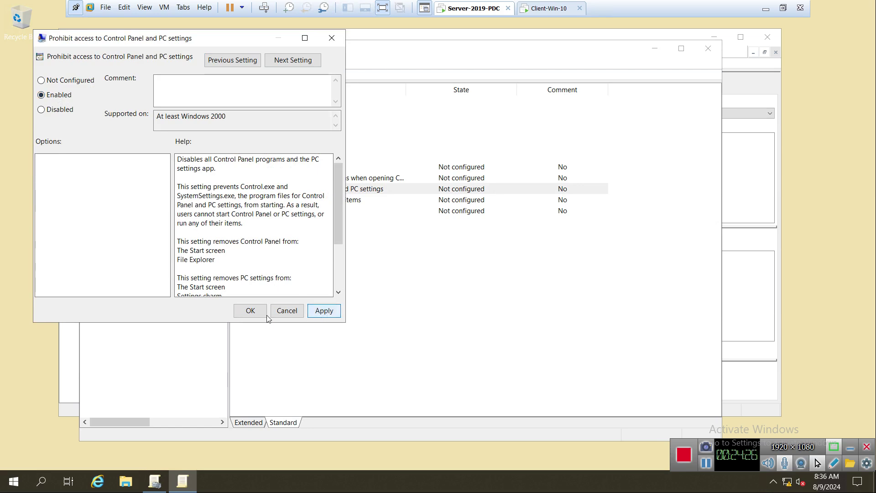
click(249, 310)
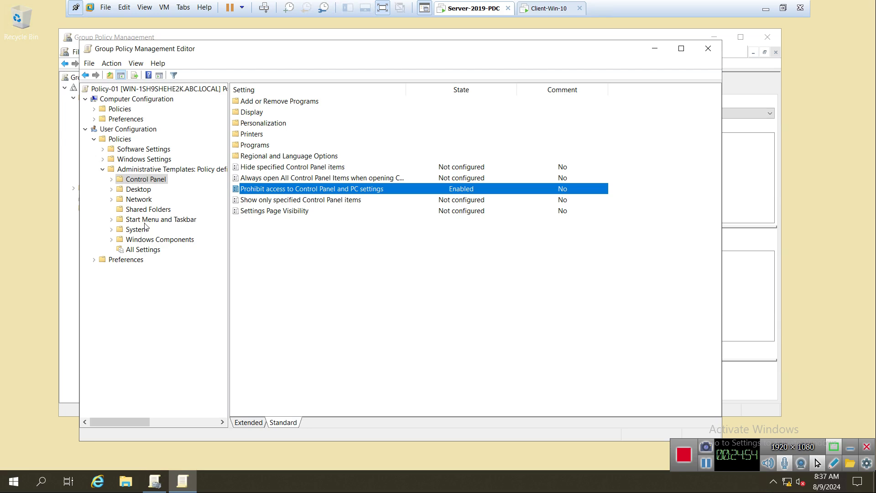
Step: List the Start Menu and Taskbar settings, briefly opening and closing the Run box
click(145, 220)
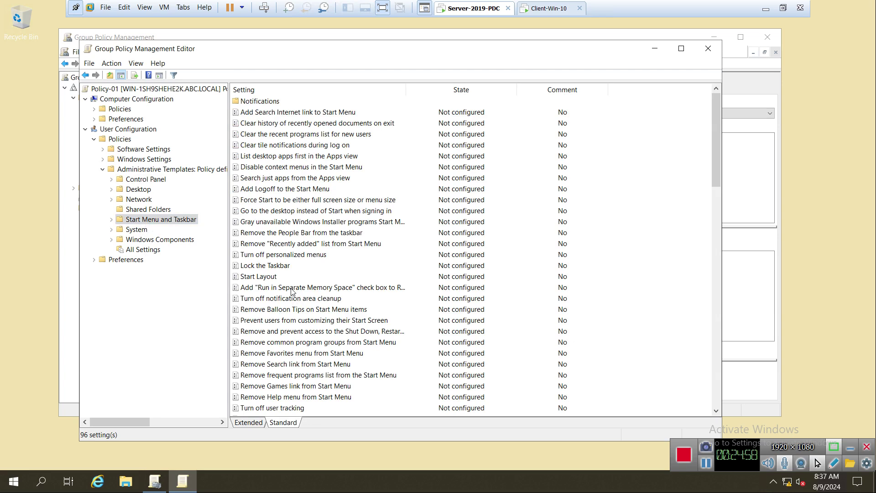
scroll(315, 291, down, 2)
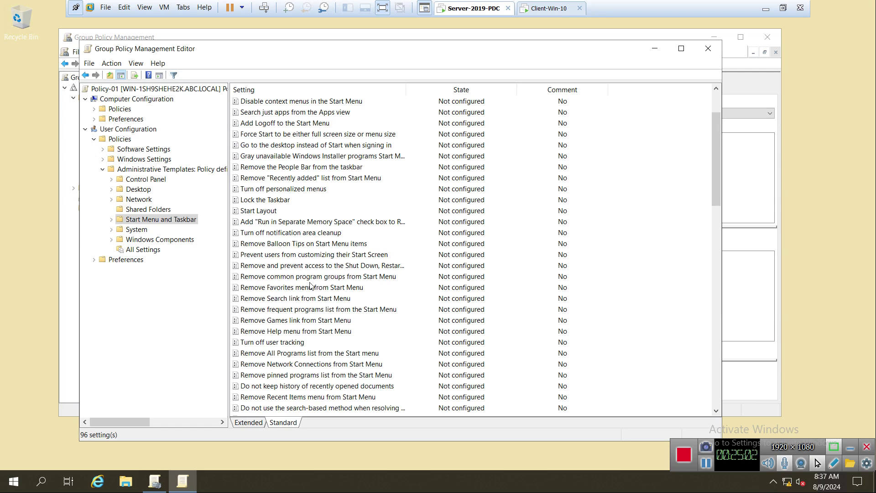
key(super+r)
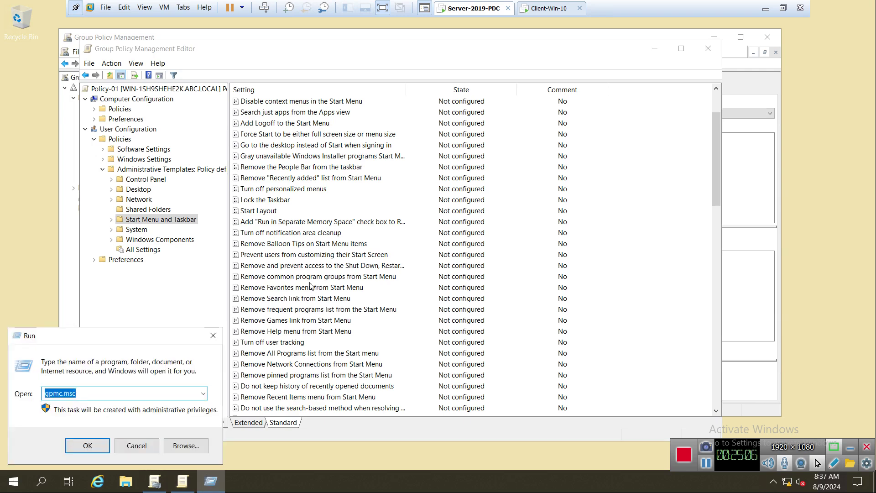
click(214, 336)
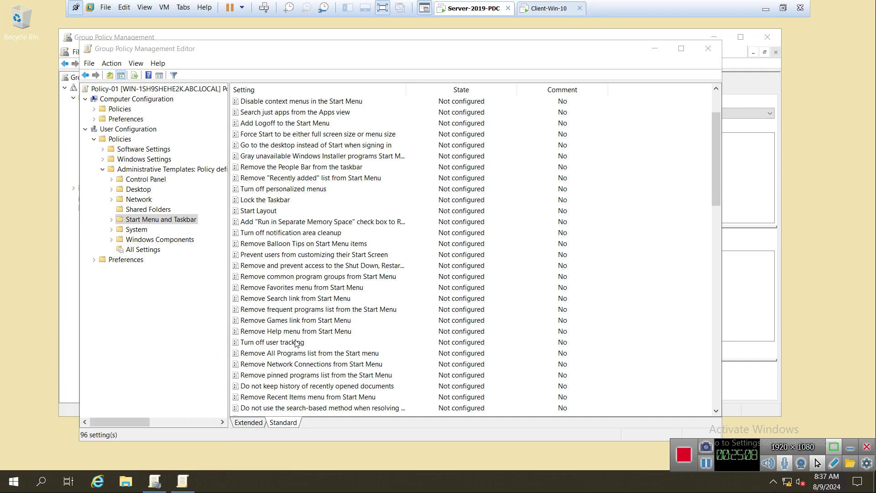
Step: Move through the Start Menu and Taskbar list down to 'Remove Run menu from Start Menu'
click(290, 355)
scroll(289, 356, down, 1)
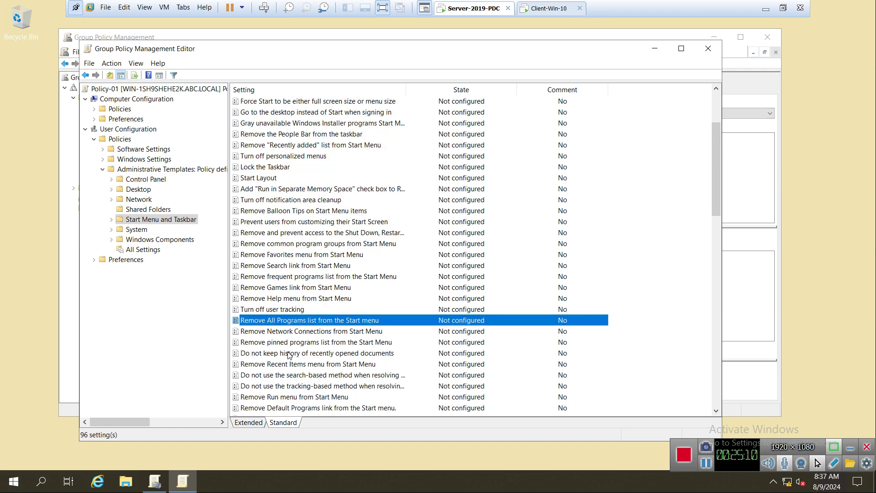
scroll(289, 356, down, 2)
scroll(289, 356, down, 2)
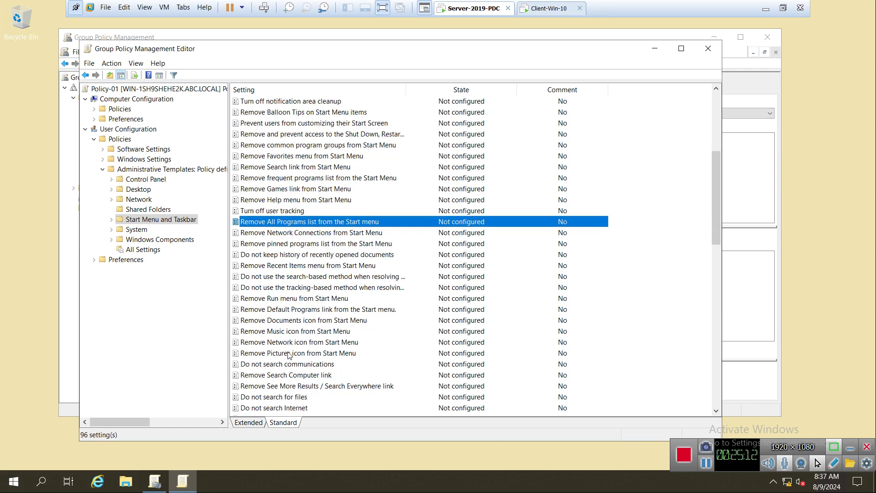
scroll(289, 356, down, 2)
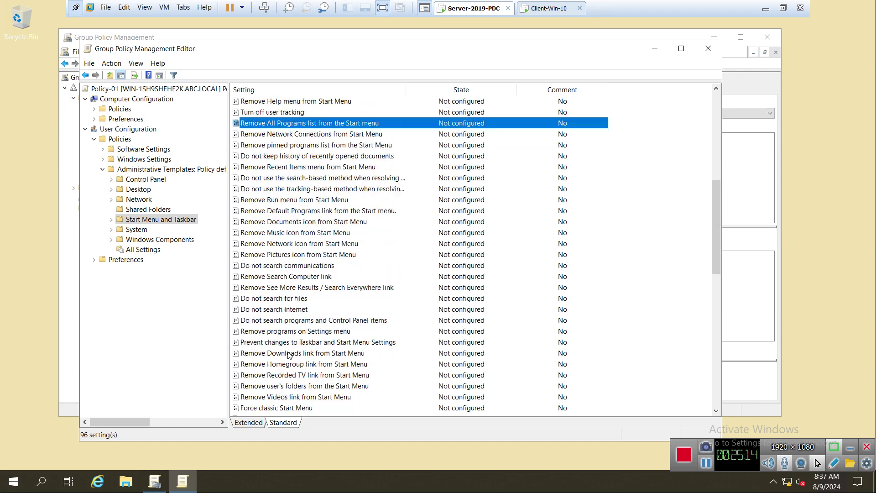
scroll(289, 356, down, 1)
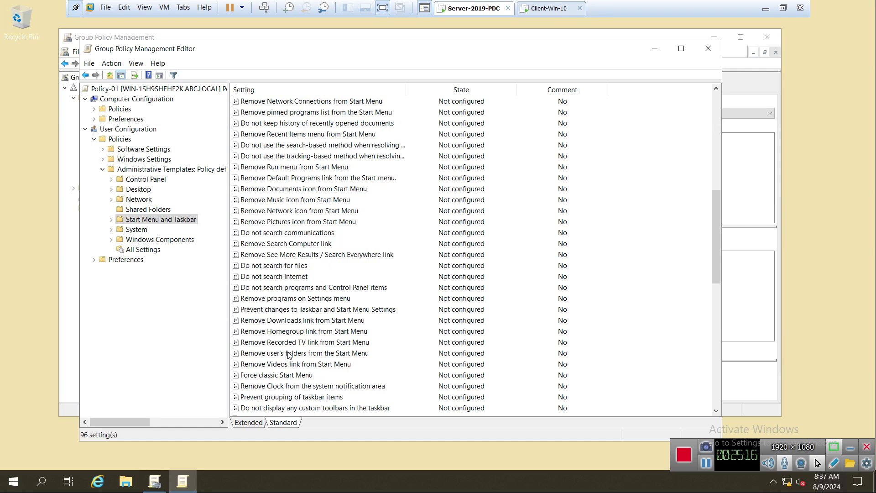
scroll(288, 356, down, 1)
scroll(289, 356, down, 2)
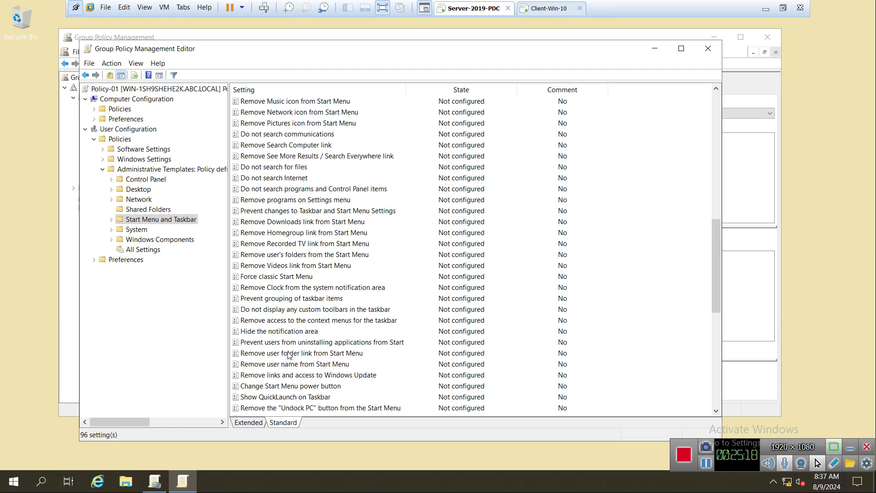
scroll(324, 356, down, 2)
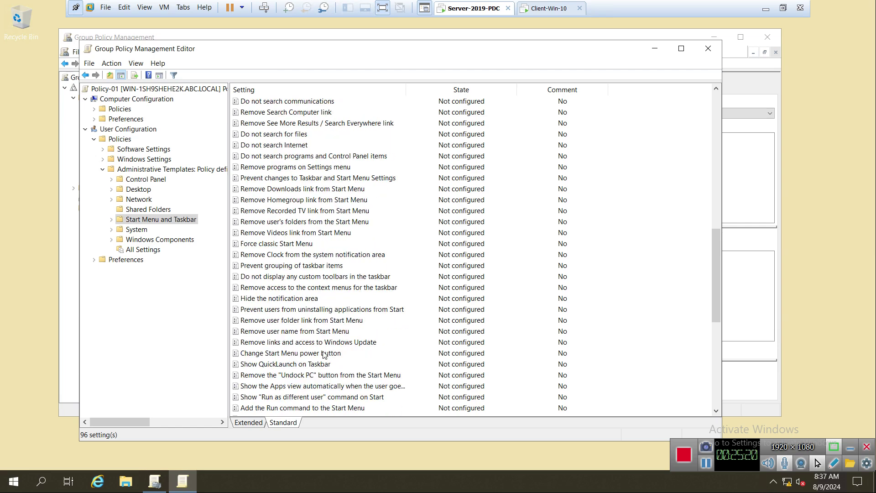
scroll(324, 354, down, 1)
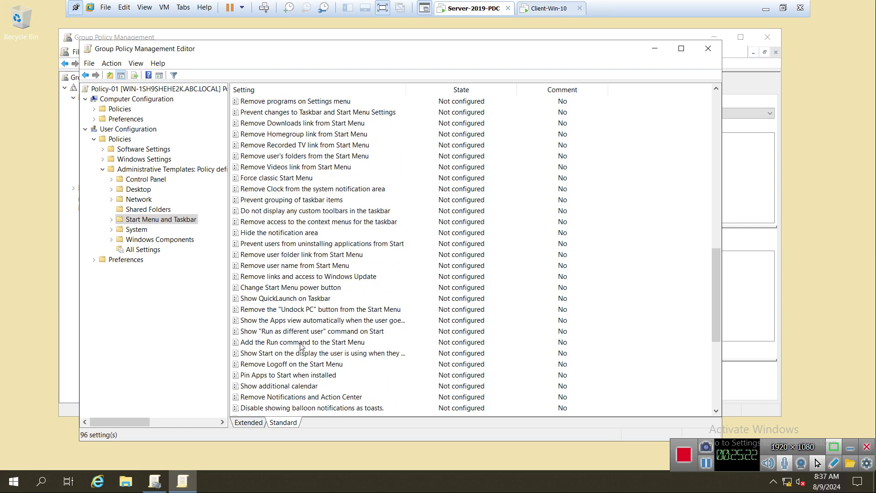
scroll(310, 364, down, 3)
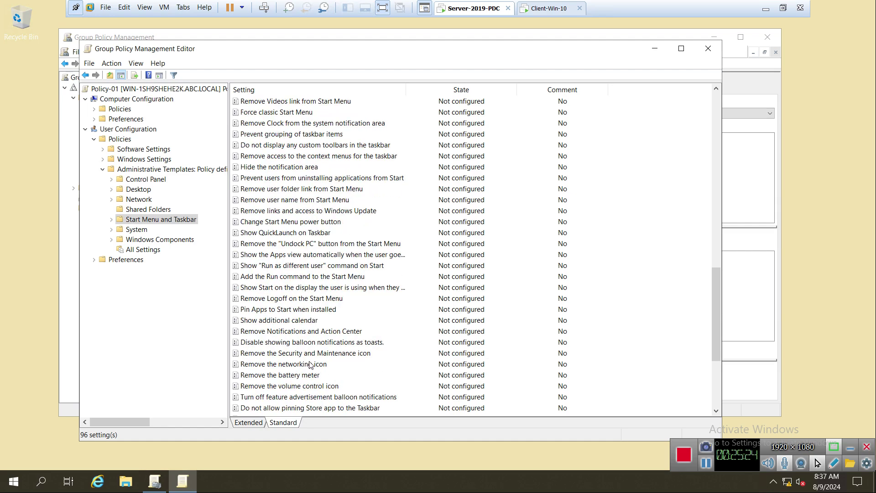
scroll(309, 364, down, 4)
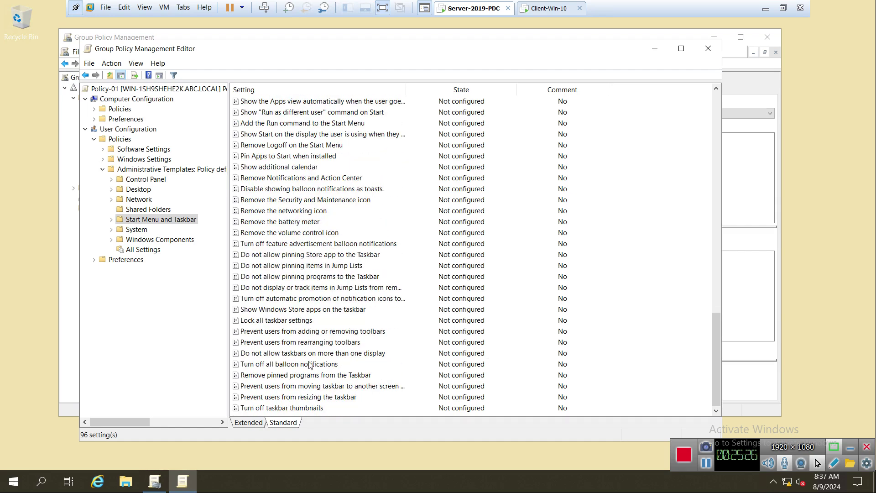
scroll(309, 365, up, 12)
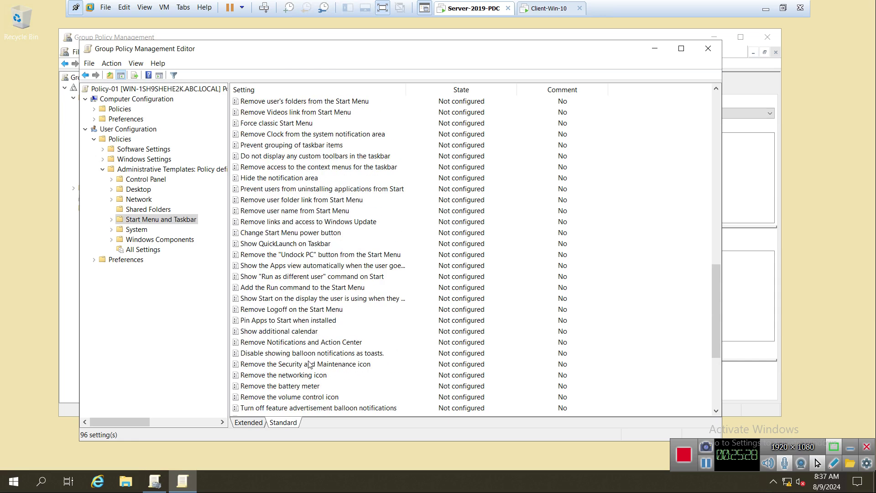
scroll(309, 364, up, 3)
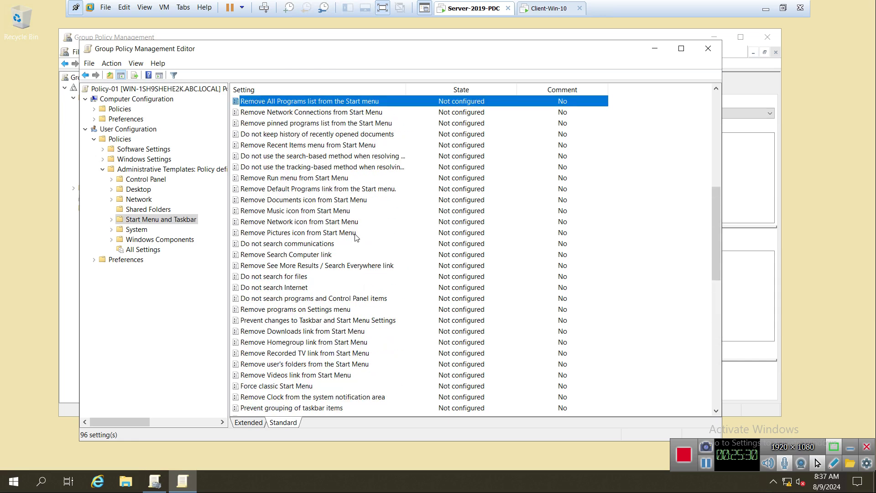
key(r)
key(r)
key(r)
key(r)
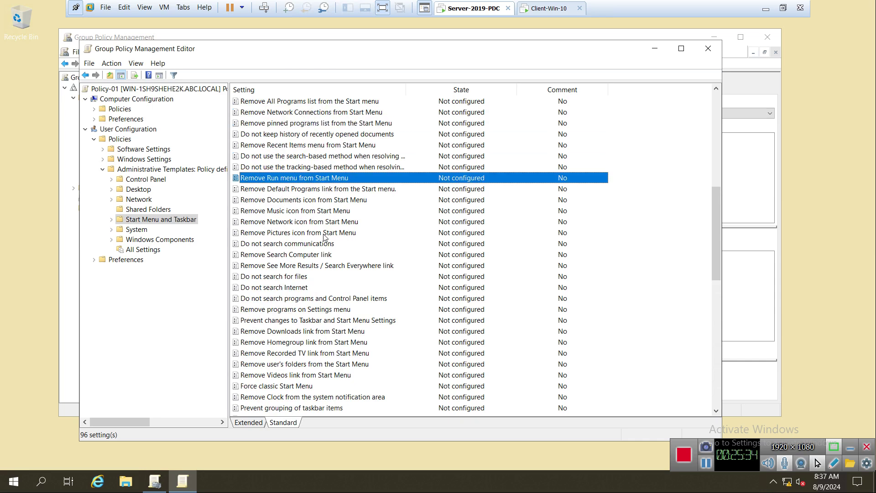
Step: Set 'Remove Run menu from Start Menu' to Enabled and apply it
right_click(303, 183)
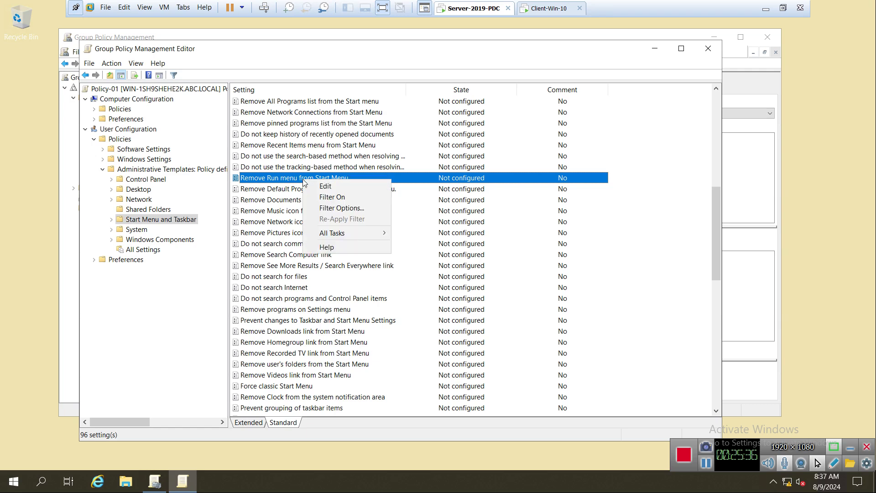
click(335, 188)
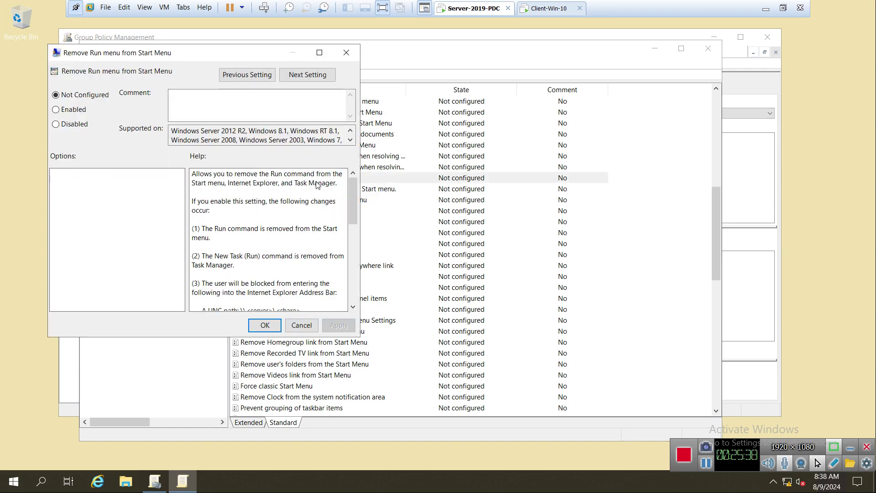
click(73, 113)
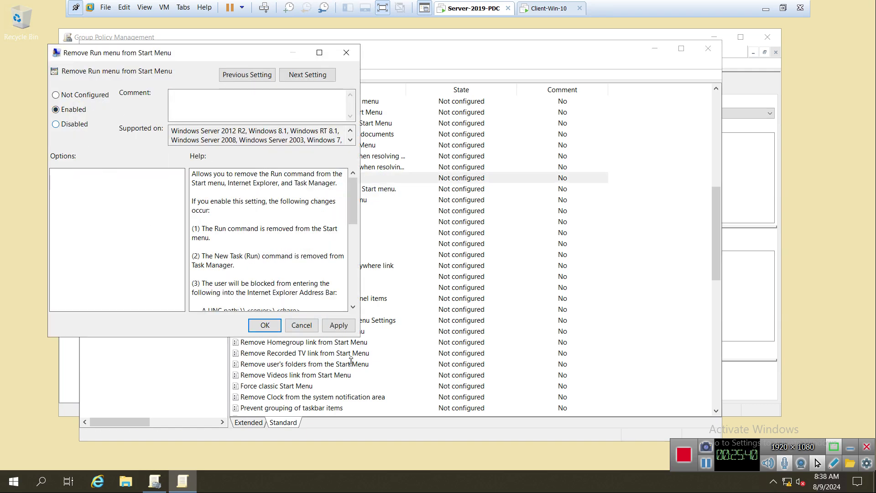
click(339, 325)
click(264, 325)
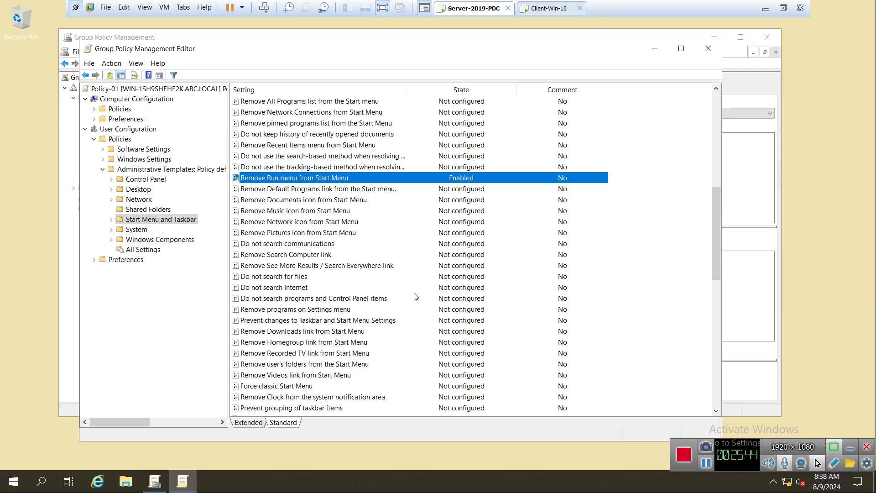
Step: Confirm Control Panel's Prohibit access setting is still Enabled, then return to Start Menu settings
click(164, 181)
click(304, 191)
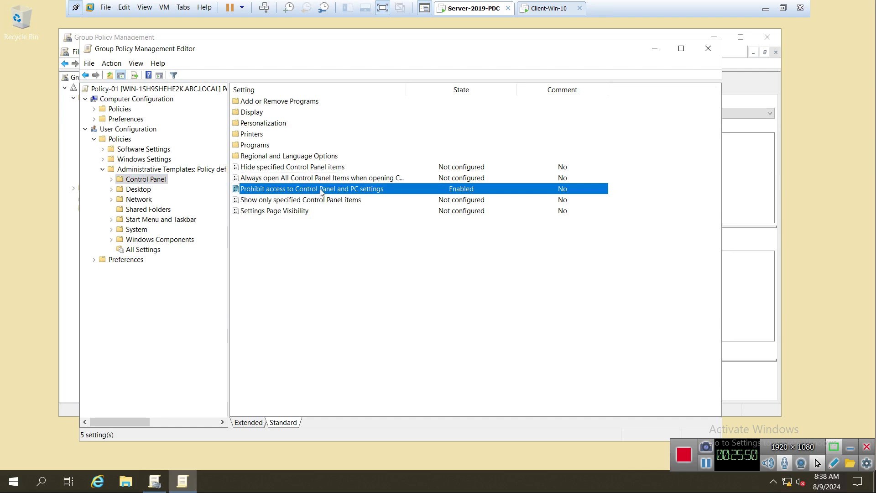
click(143, 222)
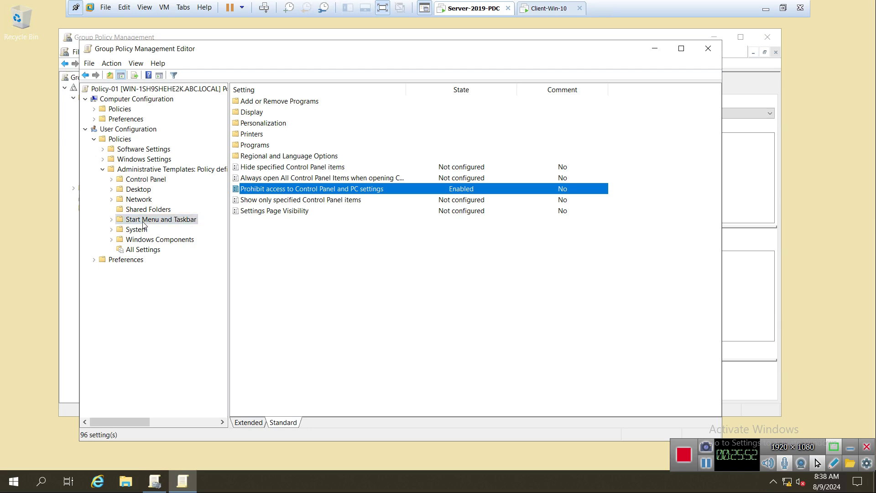
Step: Review the Start Menu settings around Remove Run menu and close the Group Policy Management Editor
click(323, 309)
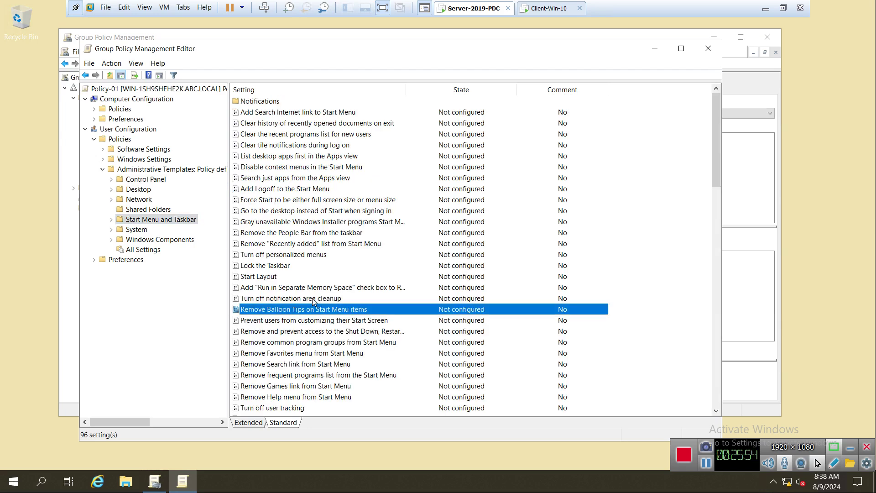
key(Down)
key(Down)
key(Down)
key(Down)
key(Down)
key(Down)
key(Down)
key(Down)
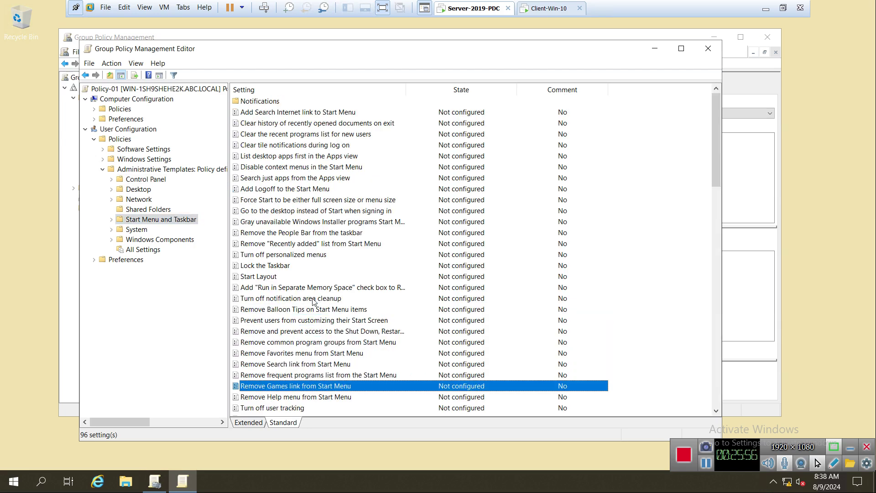
key(Down)
key(Down)
key(Down)
key(Down)
key(Down)
key(Down)
key(Down)
key(Down)
key(Down)
key(Down)
key(Down)
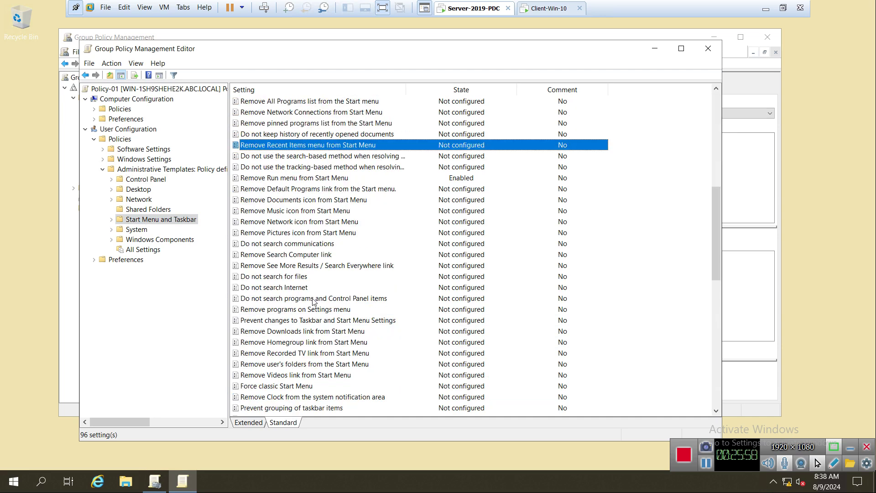
key(Up)
key(Up)
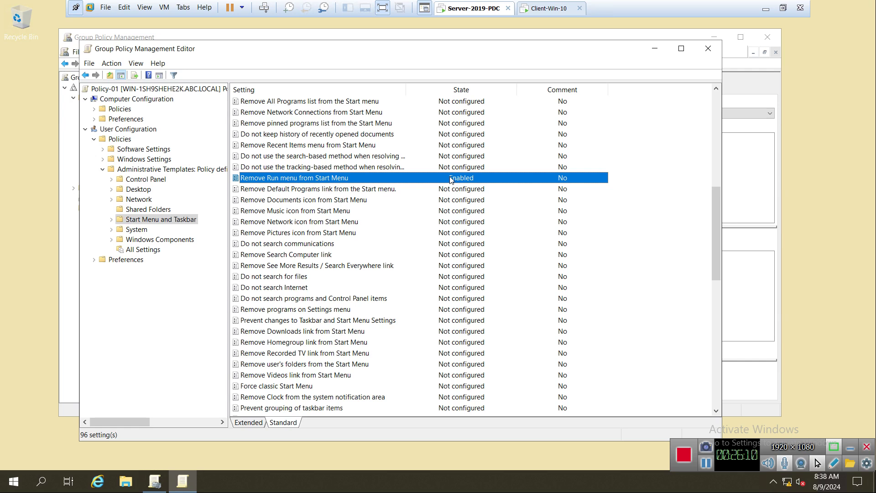
click(704, 51)
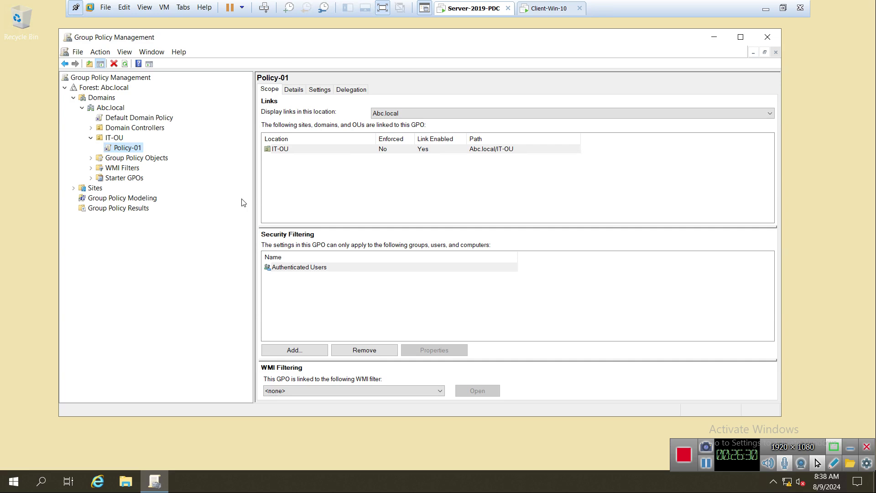
Step: Launch Command Prompt with 'cmd' and run gpupdate /force on the server
key(super+r)
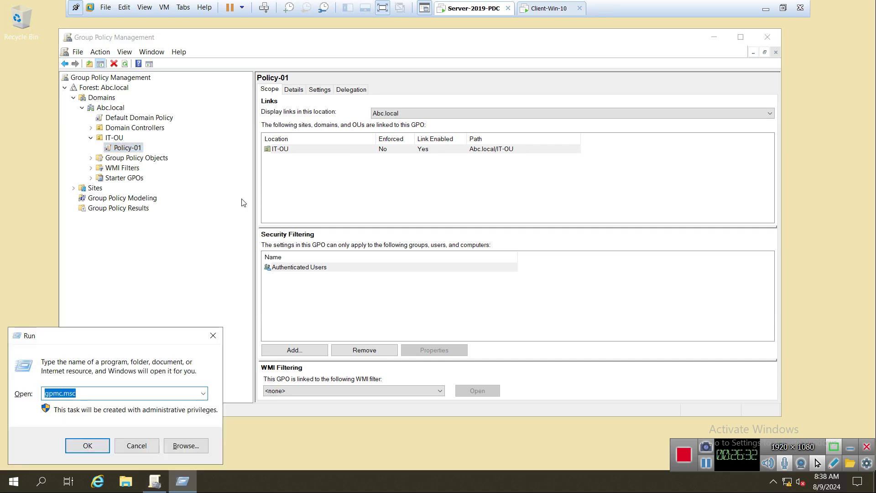
text(cmd)
key(Return)
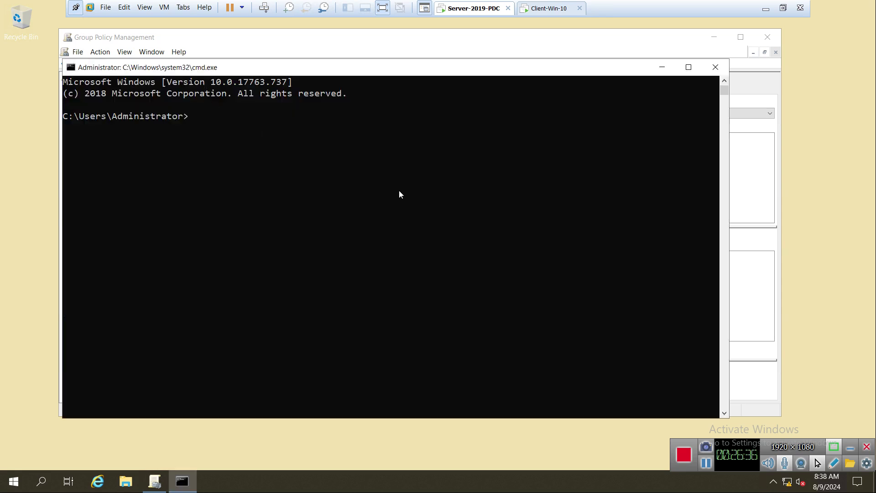
text(gpupdate /force)
key(Return)
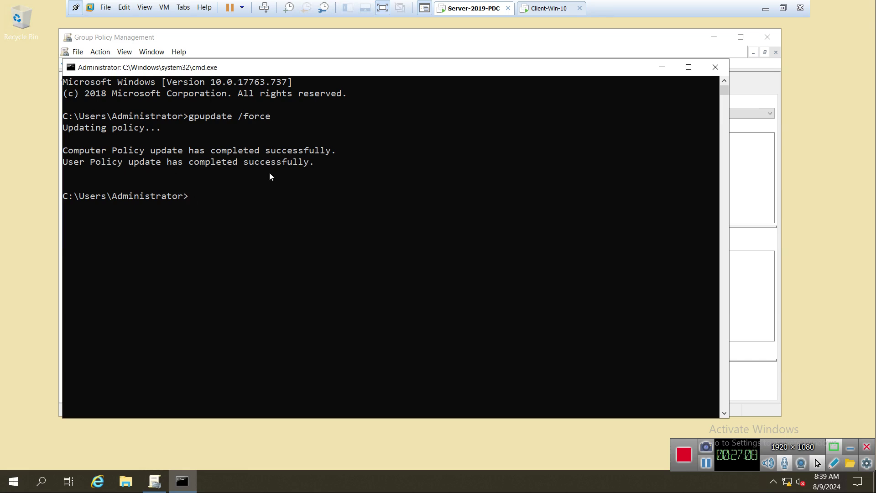
Step: Close Command Prompt and Group Policy Management, then switch to the Windows 10 client
click(715, 67)
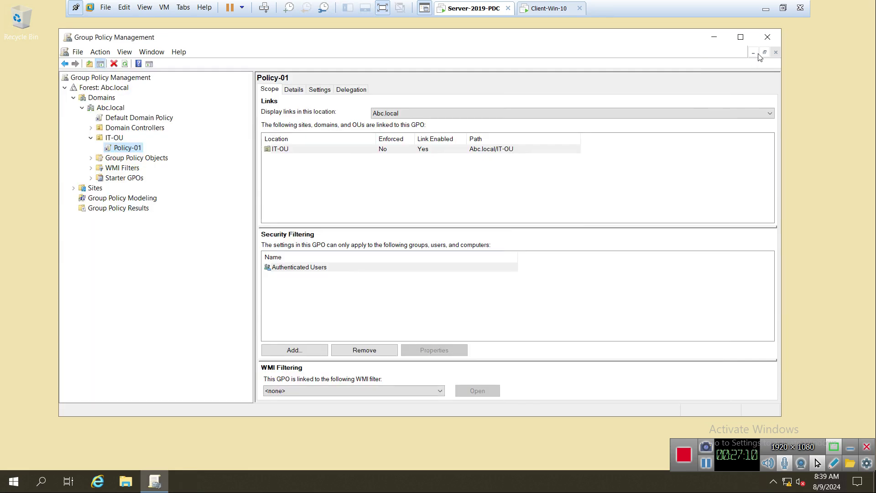
click(767, 37)
click(546, 10)
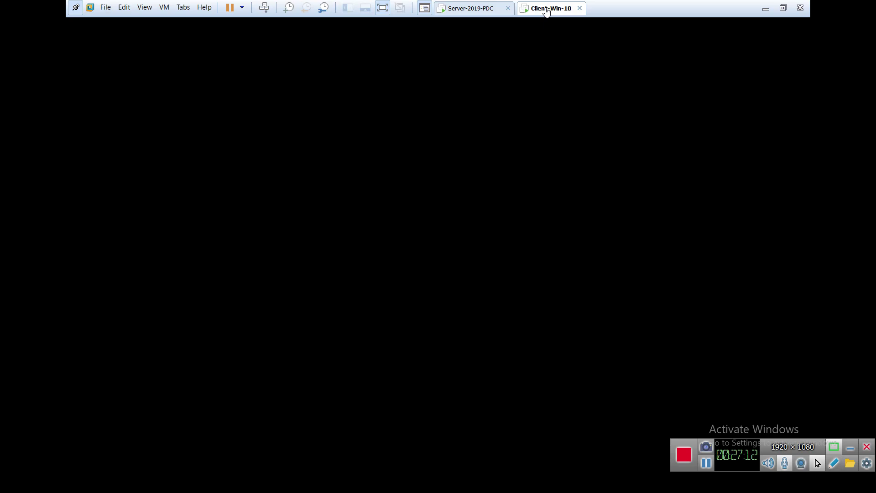
click(533, 280)
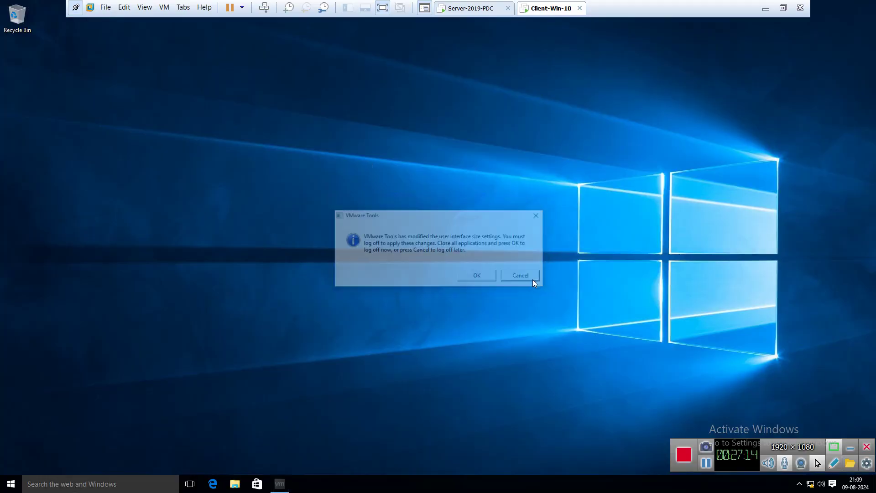
Step: Sign out of the client and sign back in with the account password
click(11, 485)
click(27, 224)
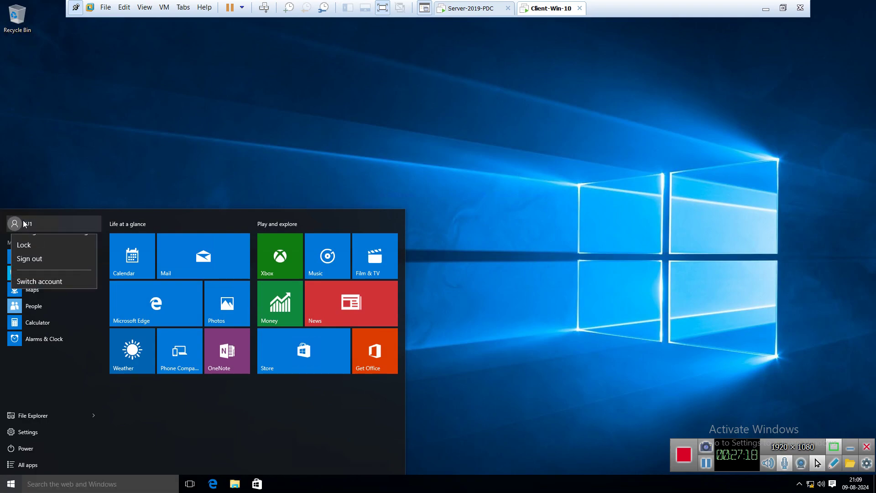
click(37, 272)
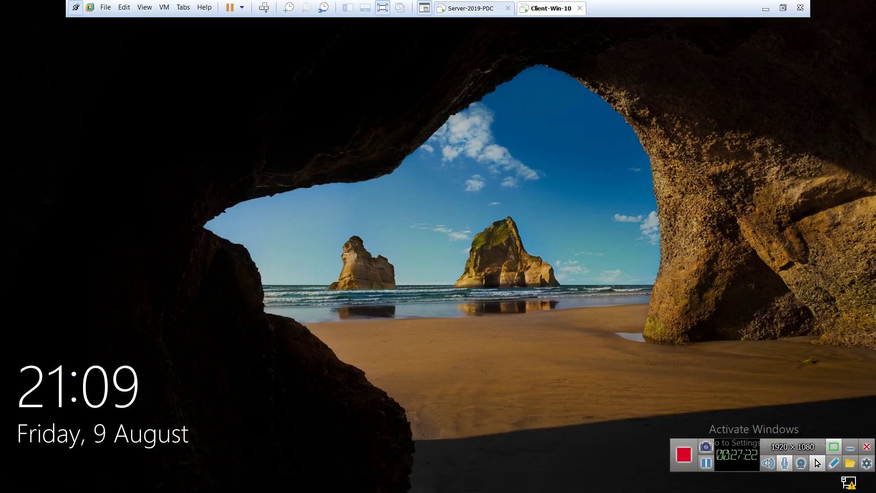
click(437, 312)
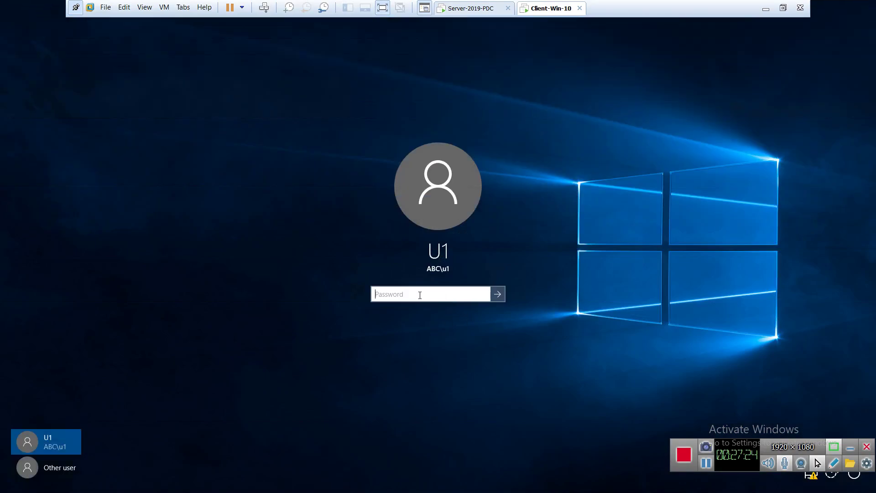
text(•••••••)
key(Return)
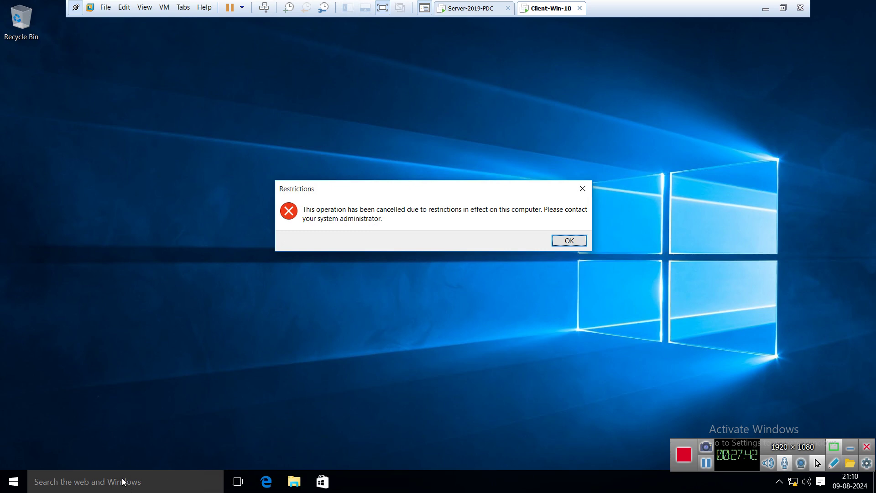
Step: Search for 'run', try launching Run, and dismiss the Restrictions error
click(583, 189)
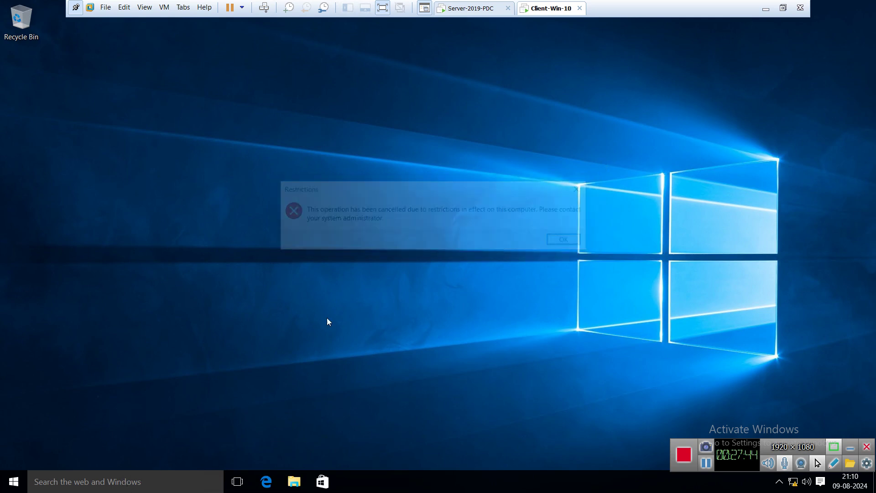
click(141, 483)
text(run)
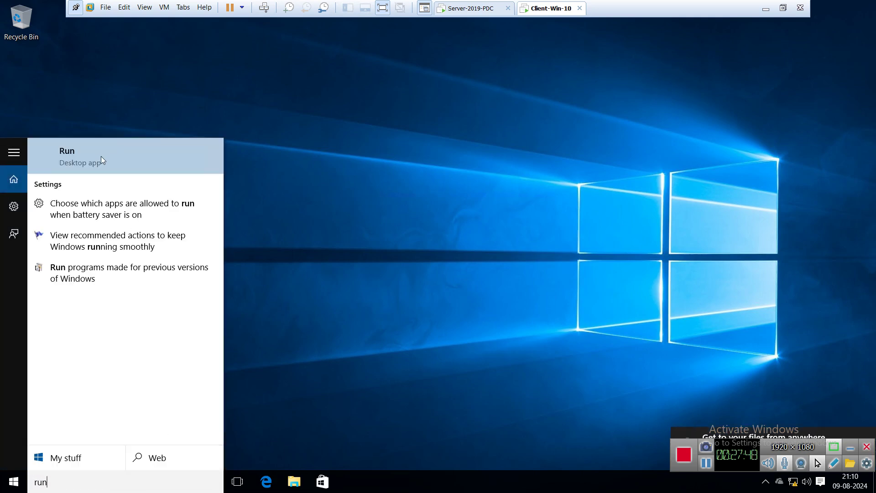
click(102, 158)
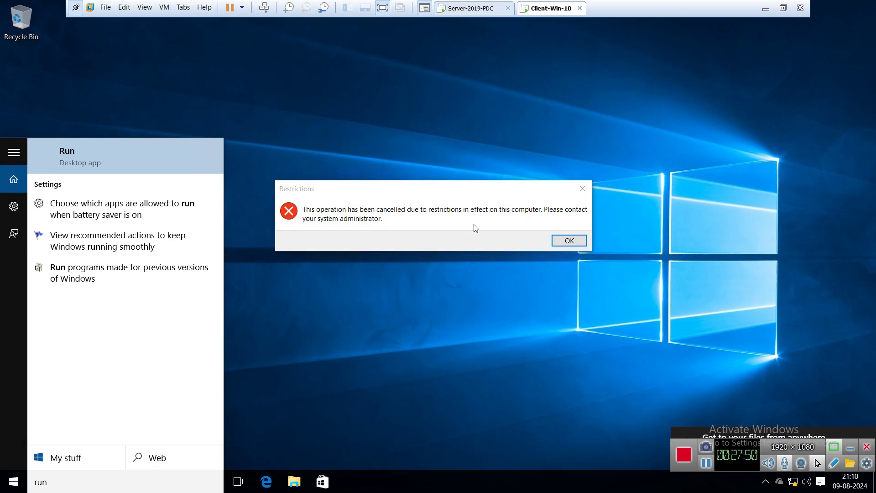
click(379, 193)
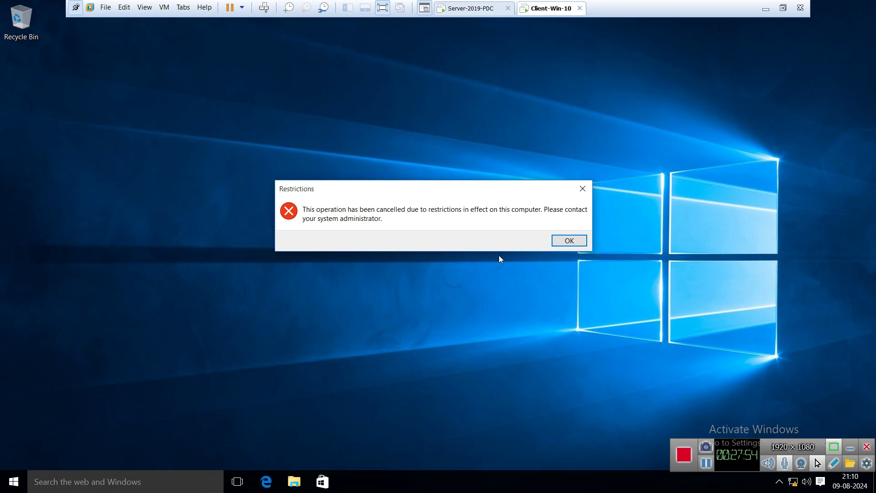
click(566, 241)
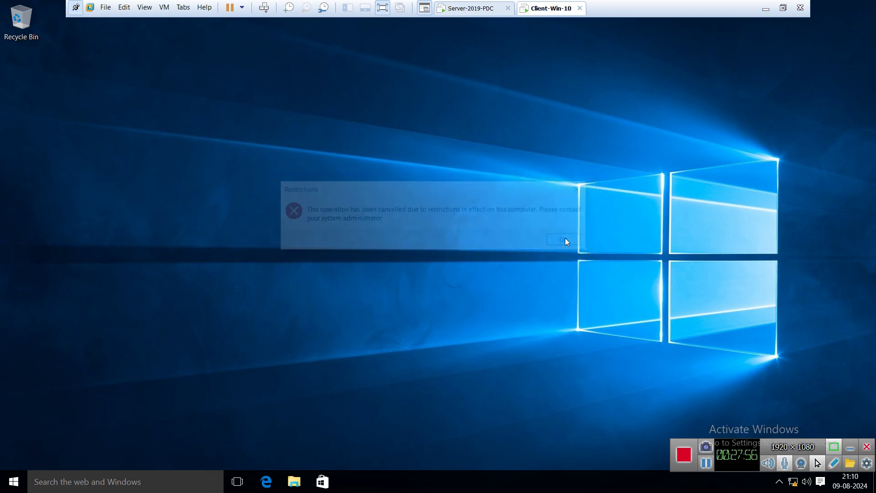
Step: Search for 'control', try opening Control Panel, and dismiss the Restrictions error
click(133, 475)
text(c)
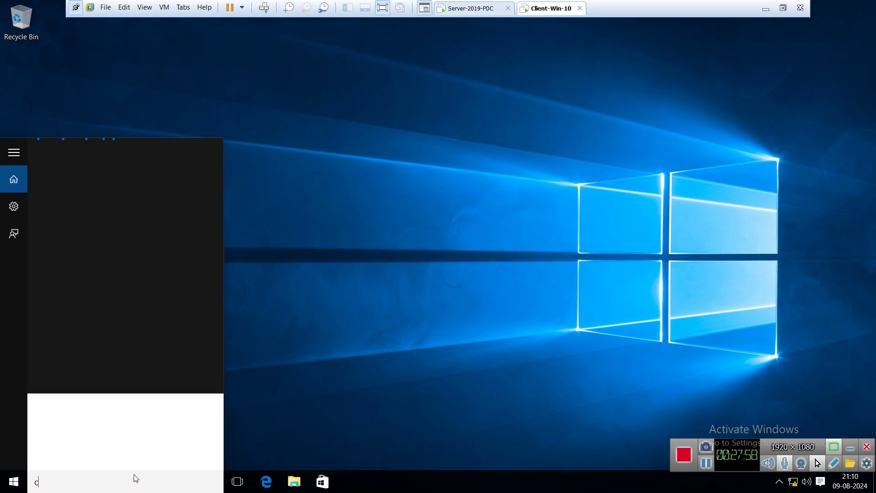
text(ontrol)
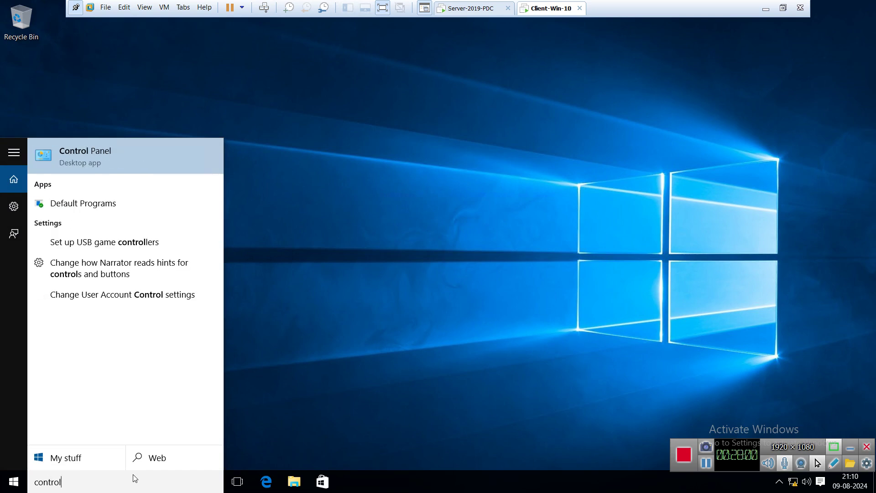
click(114, 158)
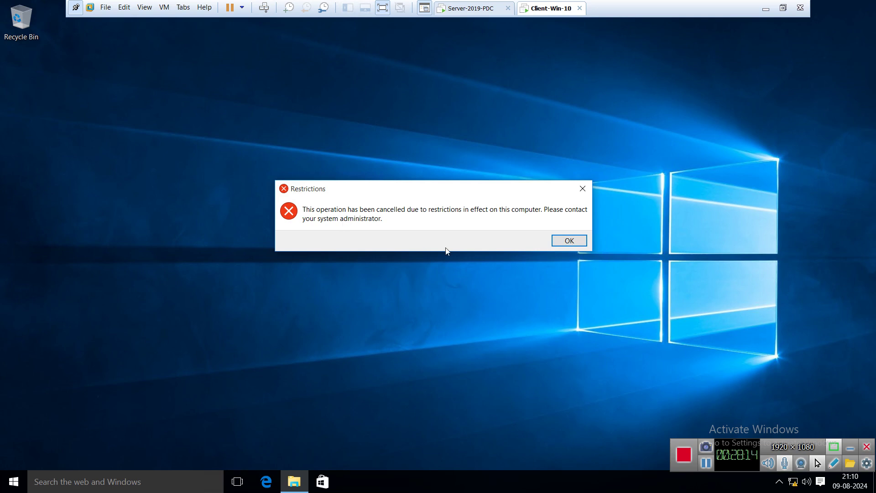
click(570, 241)
Step: Sign the current user out from the Start menu
click(13, 482)
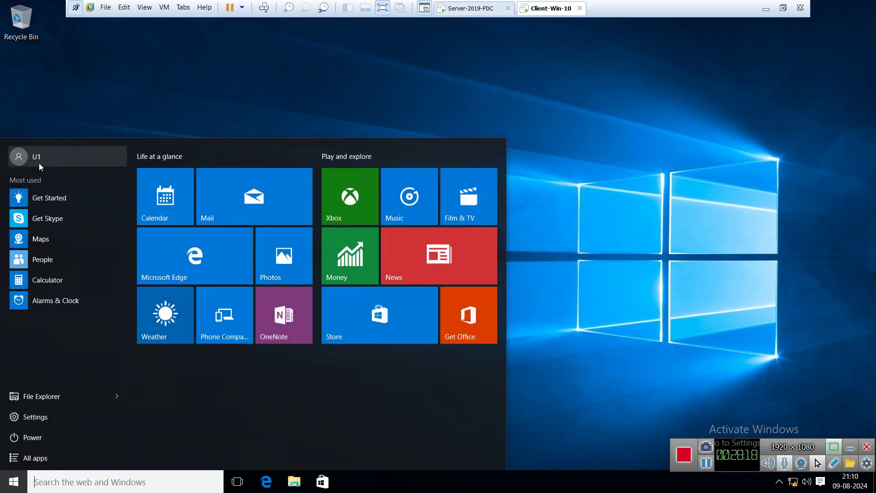
click(39, 163)
click(68, 199)
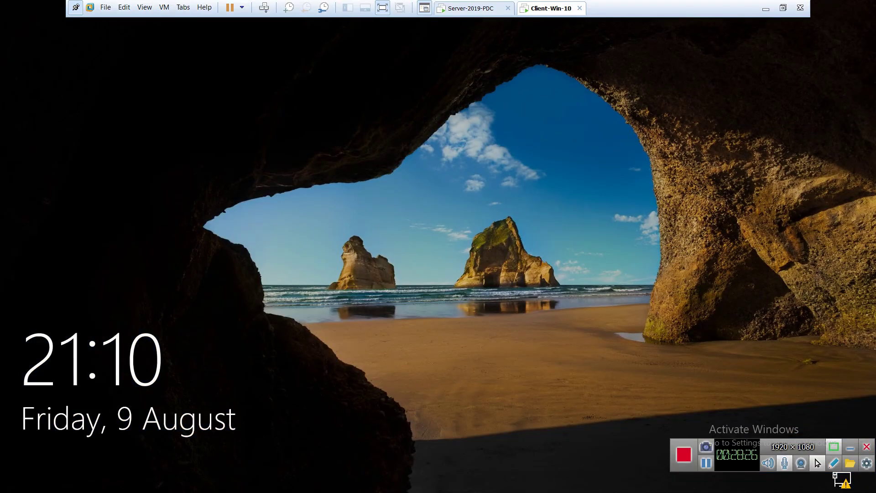
Step: Sign in through Other user as domain user u2 with its password
click(519, 343)
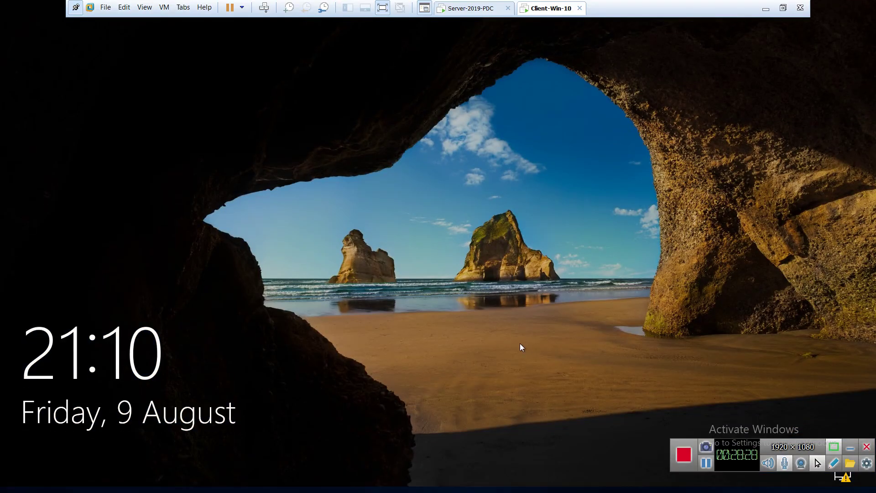
click(54, 461)
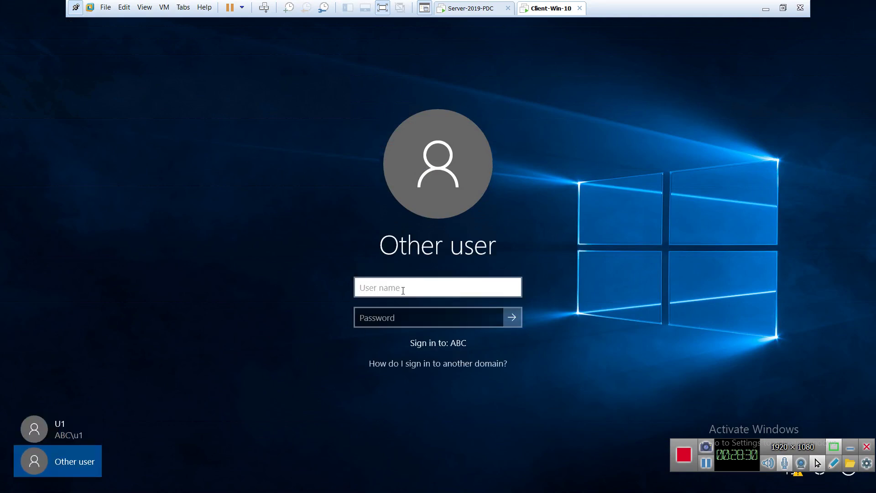
text(u2)
key(Tab)
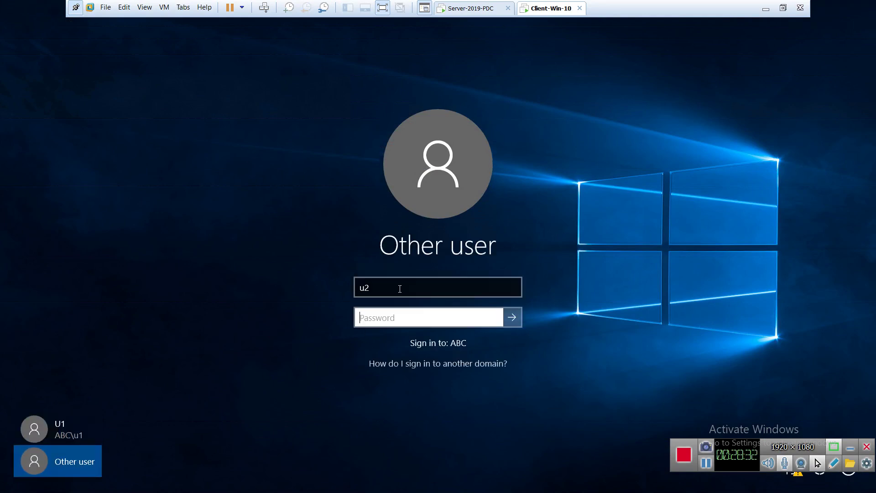
text(1234567)
key(Return)
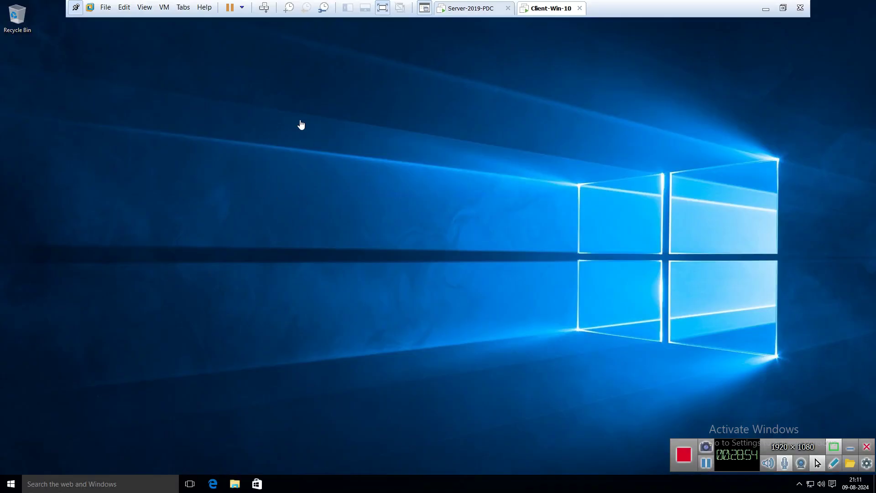
Step: Refresh the desktop, try Run via search, close the VMware prompt and Edge, dismiss the Restrictions error
right_click(388, 188)
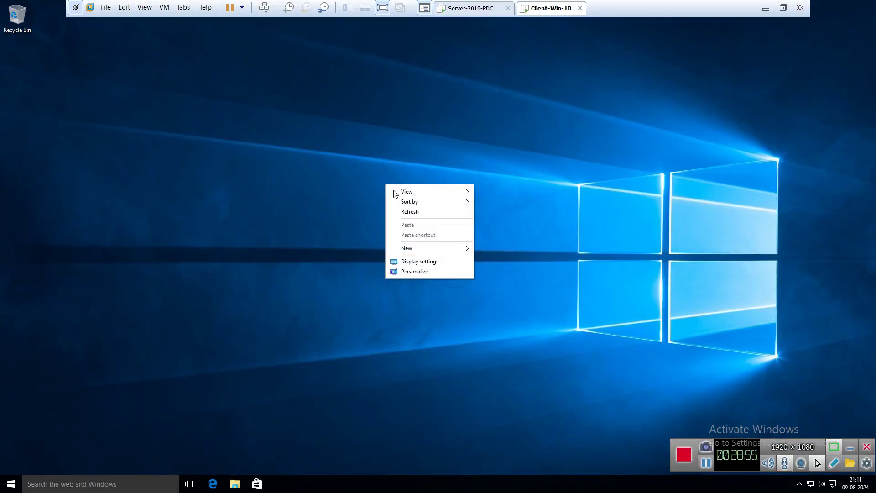
click(423, 214)
click(117, 479)
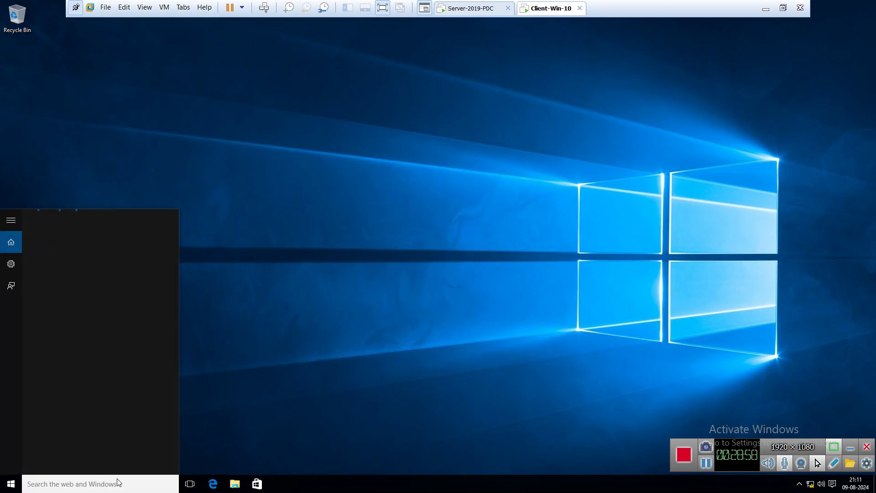
text(run)
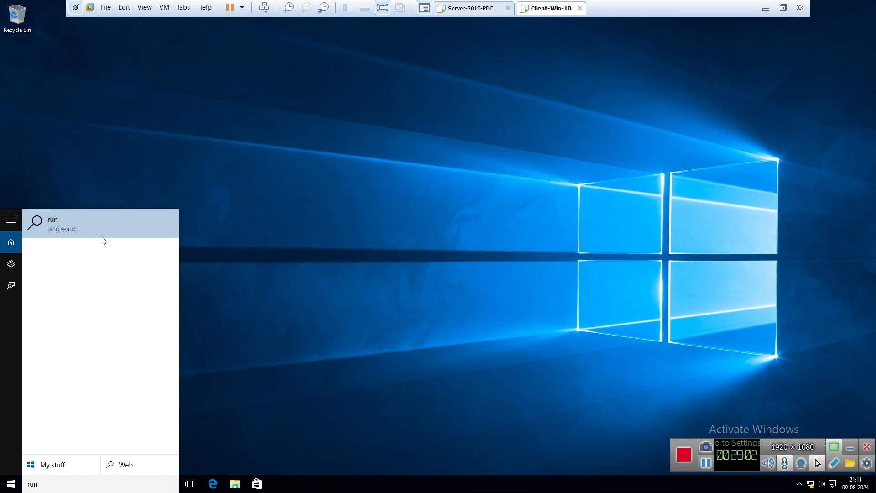
click(304, 295)
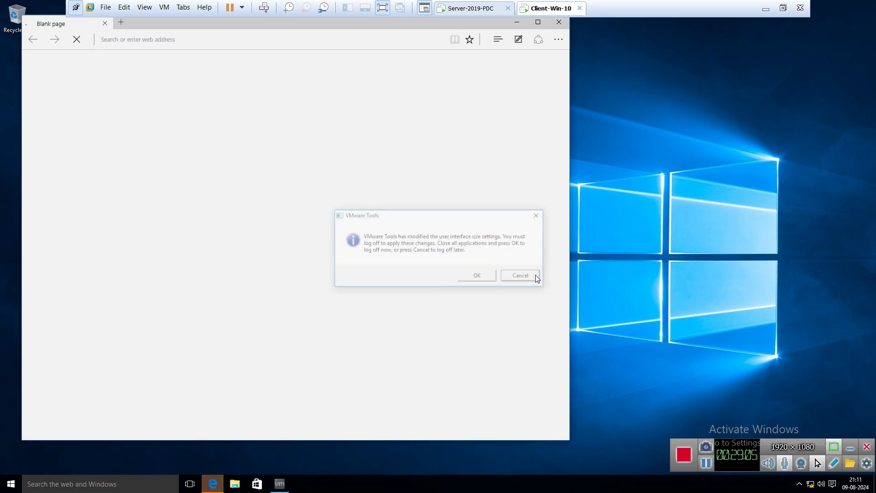
click(536, 277)
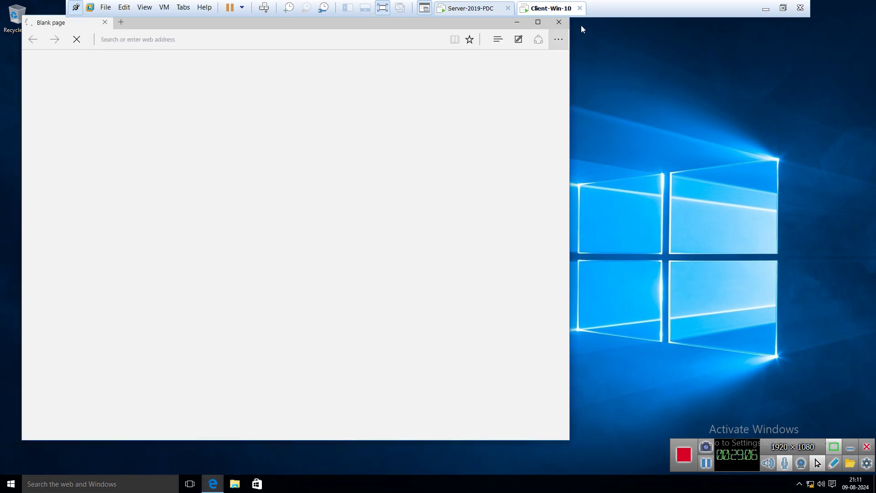
click(559, 22)
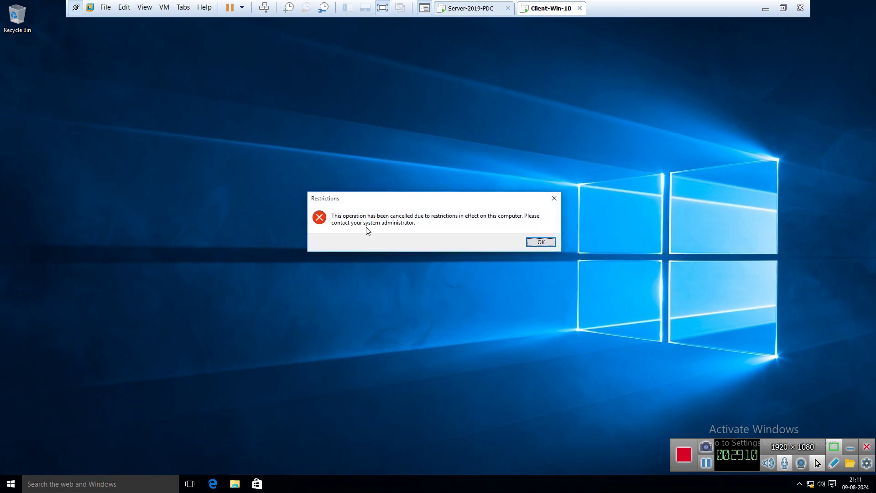
click(540, 242)
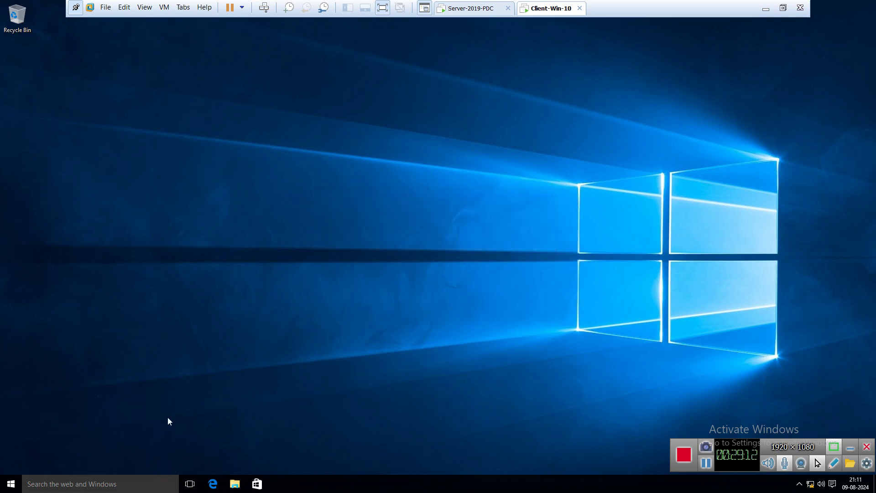
Step: Try opening Control Panel via search, then via right-click Start, and dismiss the Restrictions error
click(118, 487)
text(c)
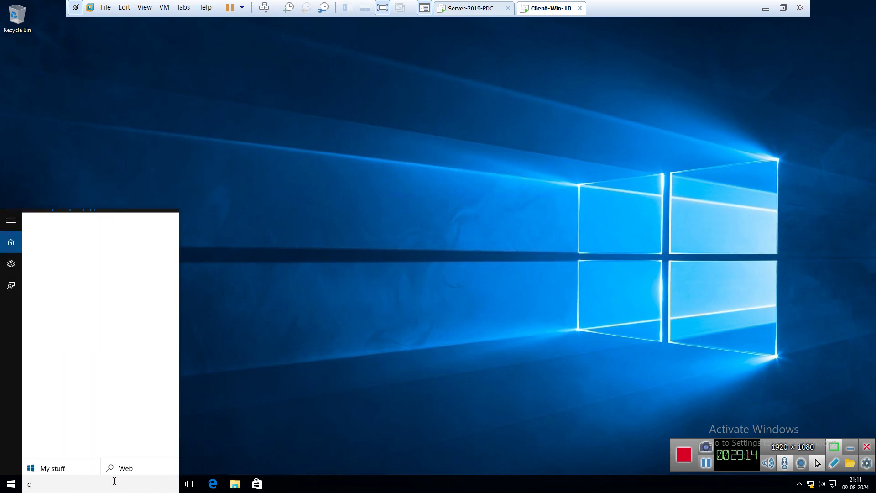
text(ontr)
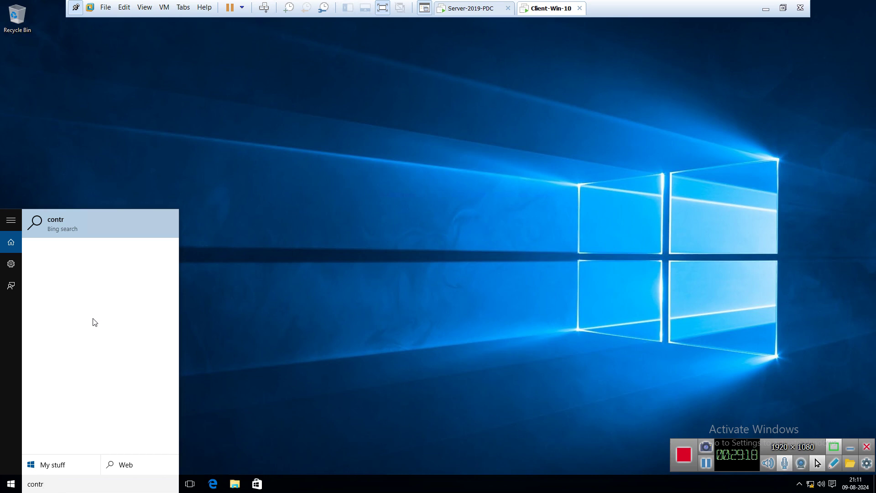
text(ol)
click(250, 314)
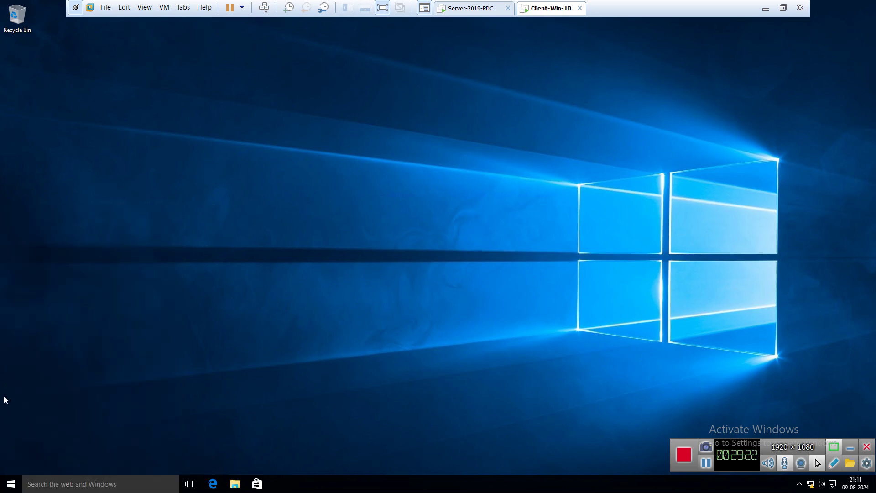
click(10, 482)
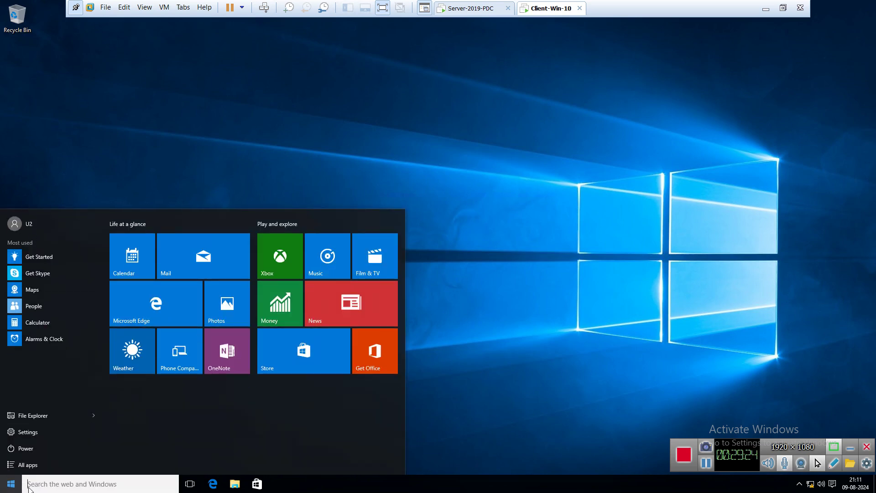
right_click(10, 483)
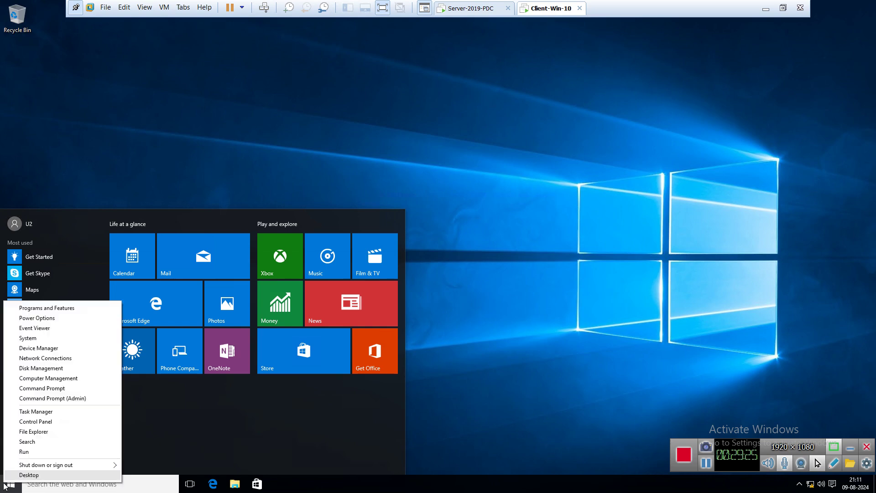
click(42, 422)
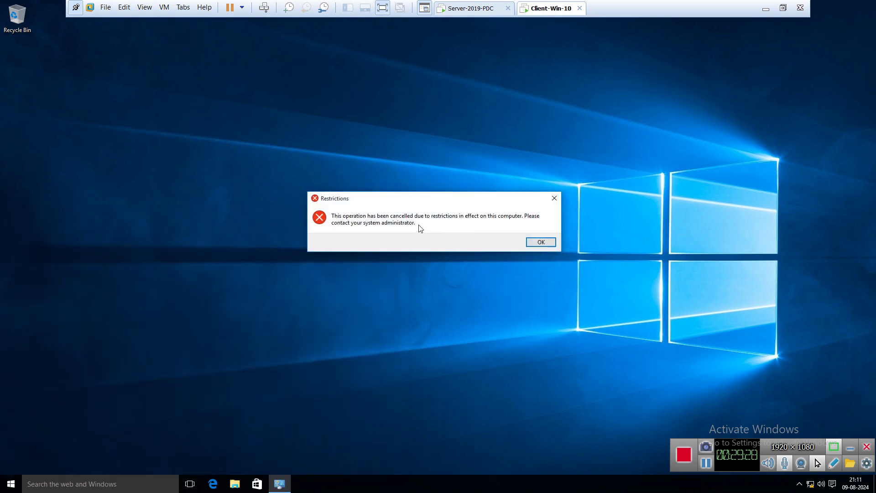
click(541, 242)
Step: On the server, open Active Directory Users and Computers from Windows Administrative Tools
click(473, 15)
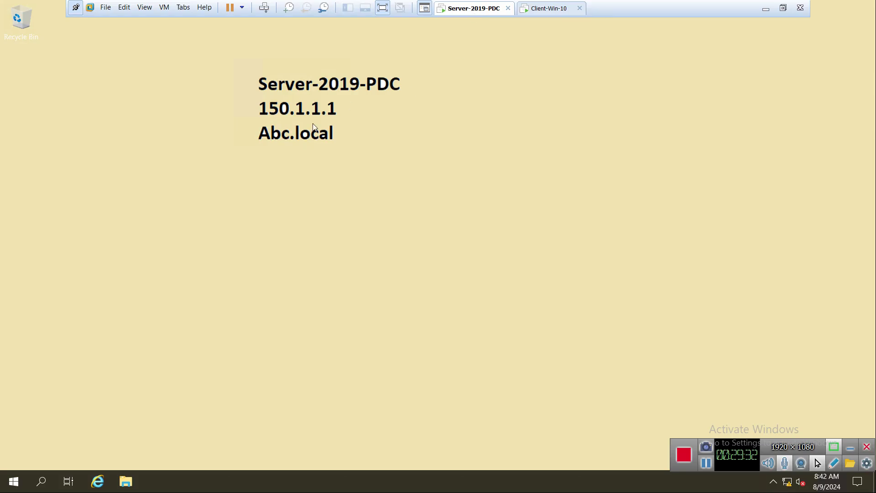
click(14, 482)
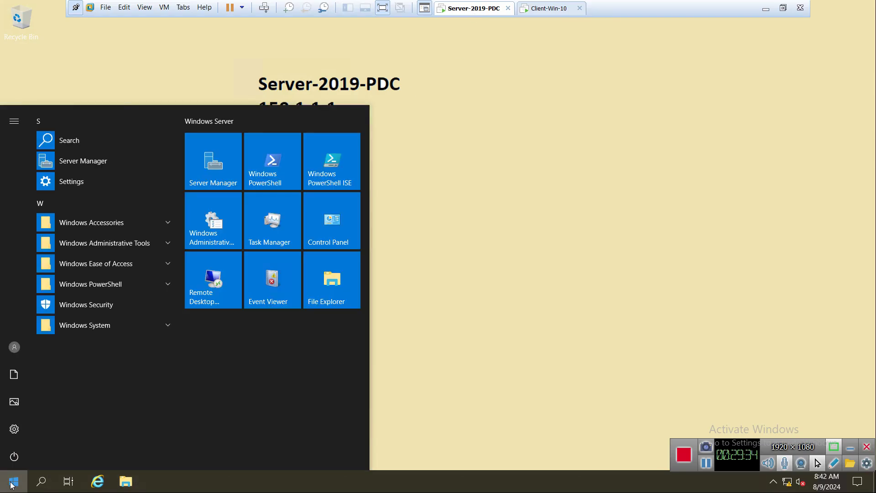
click(136, 242)
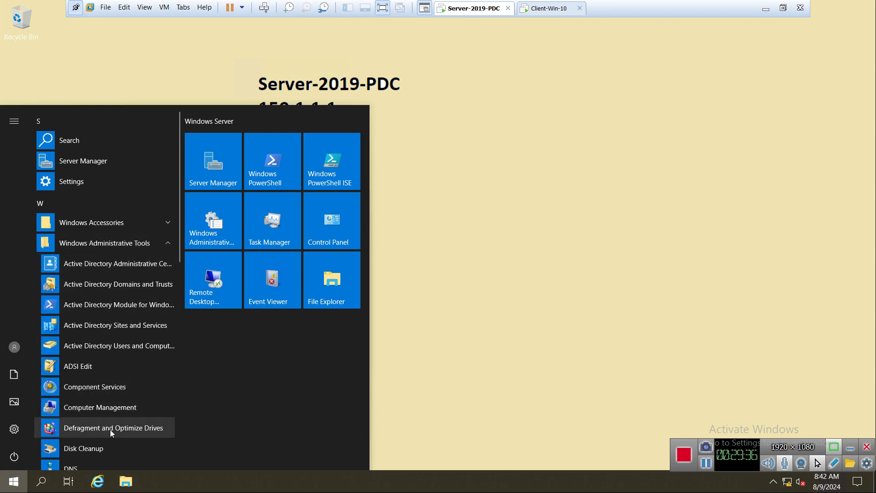
scroll(110, 425, down, 4)
scroll(108, 306, up, 3)
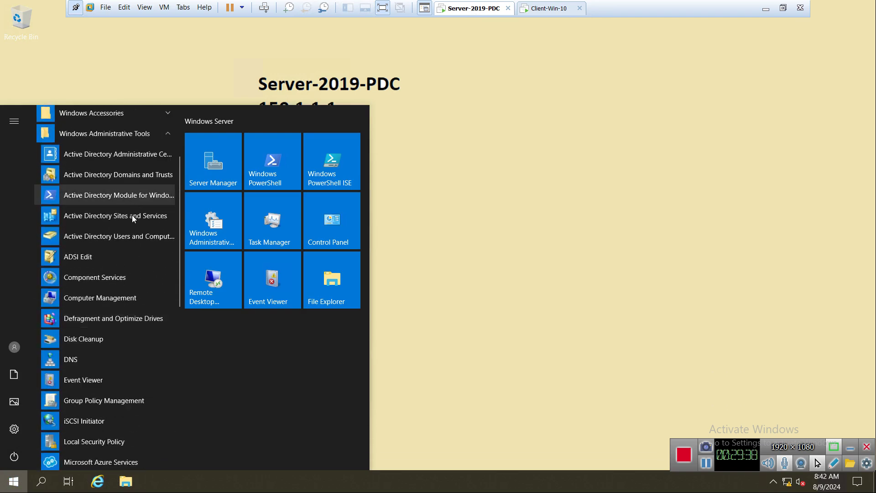
click(125, 237)
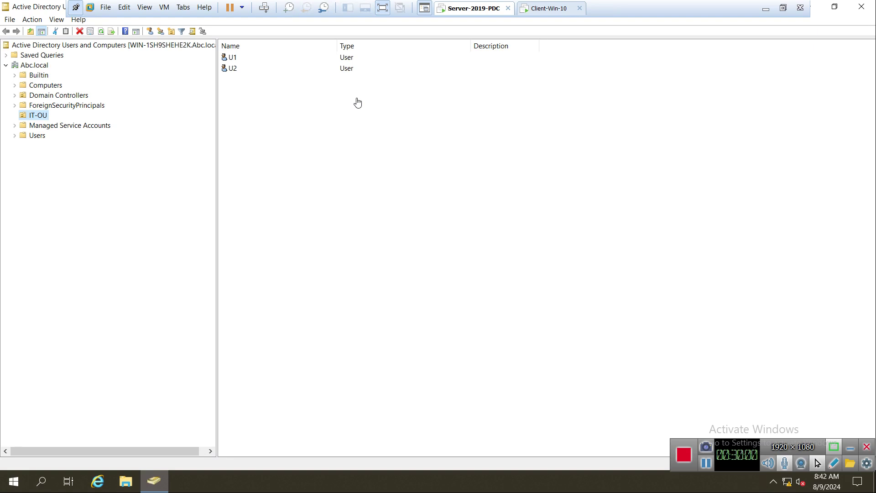
Step: Create user U3 in IT-OU with a password and no forced change at next logon
right_click(246, 111)
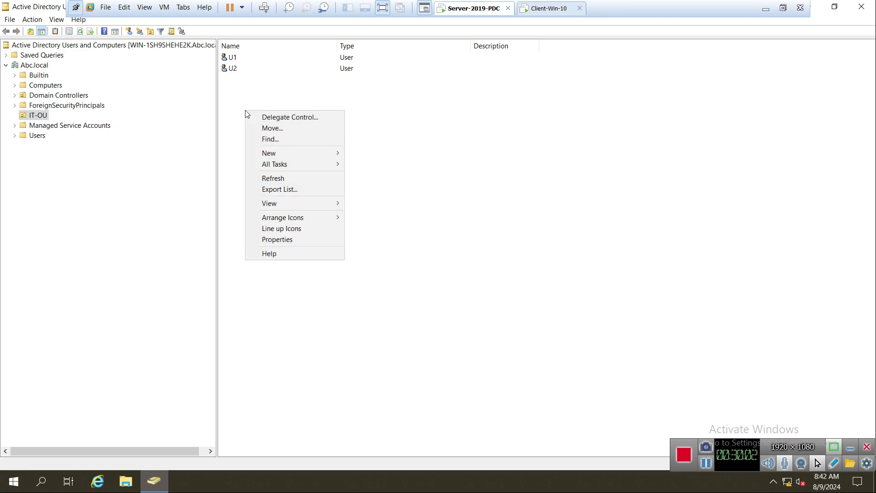
mouse_move(332, 154)
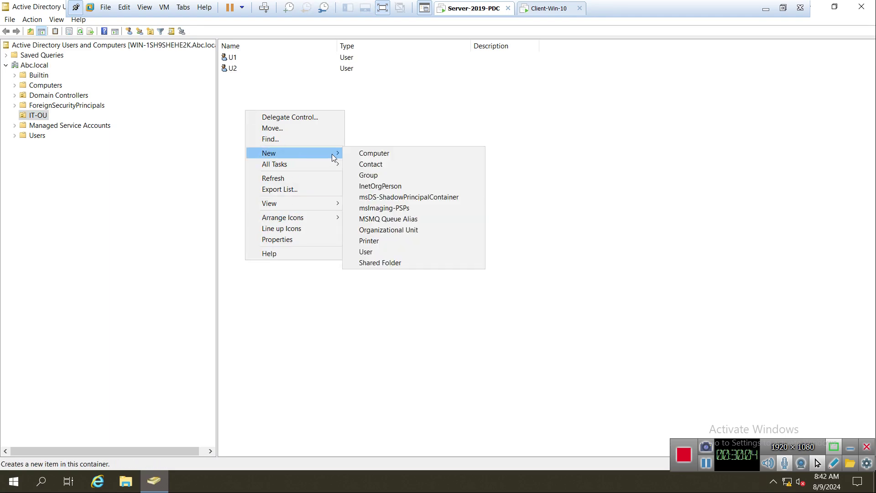
click(380, 253)
text(U)
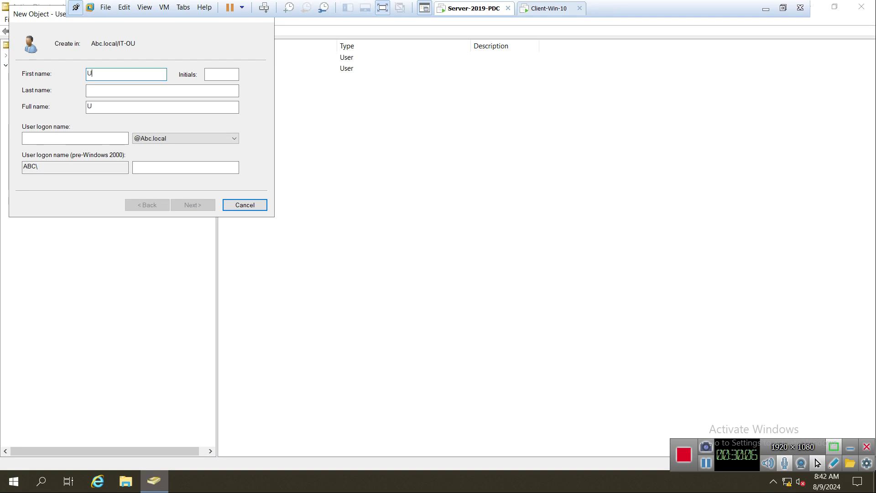
text(3)
key(Tab)
key(Tab)
key(Tab)
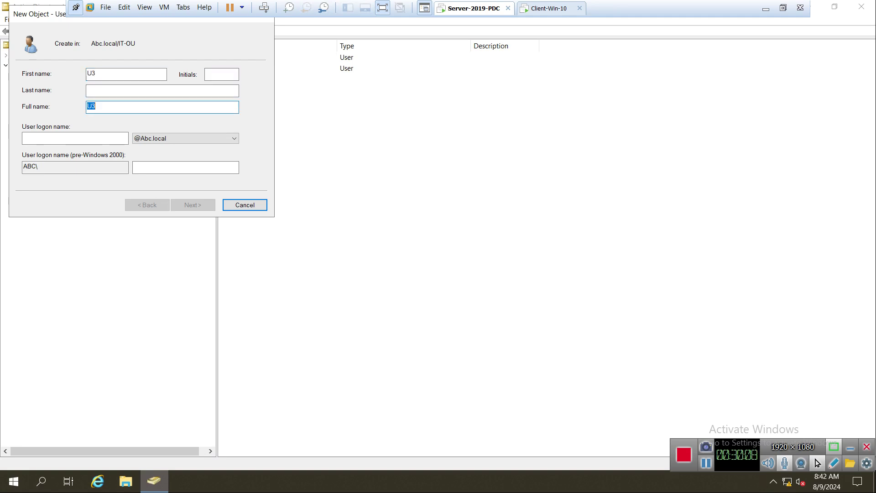
key(Tab)
text(U3)
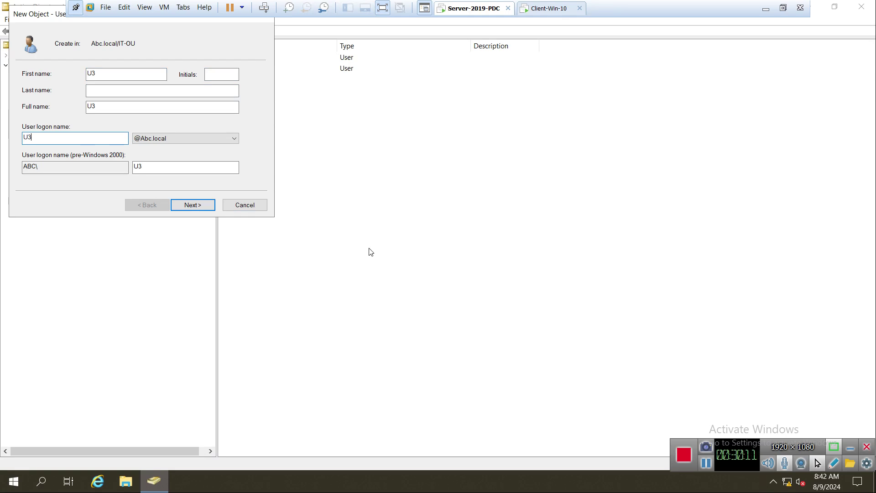
key(Return)
text(P)
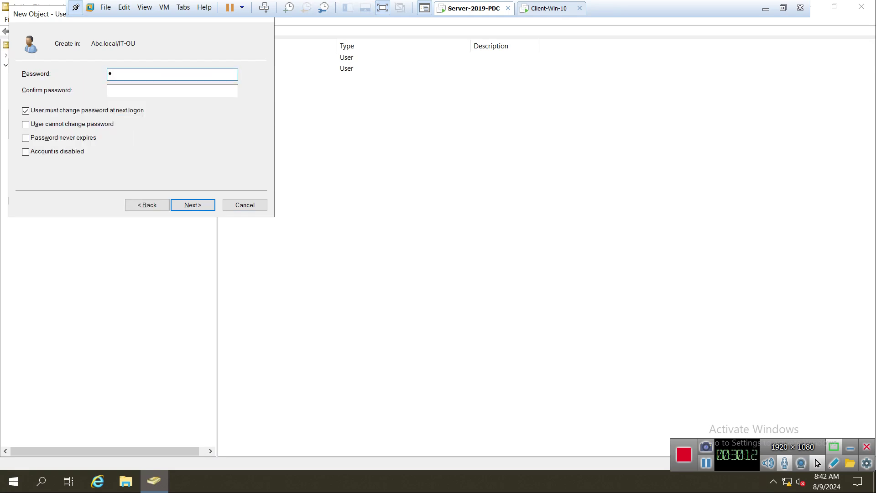
text(ass123)
key(Tab)
text(Pass123)
click(78, 110)
click(189, 205)
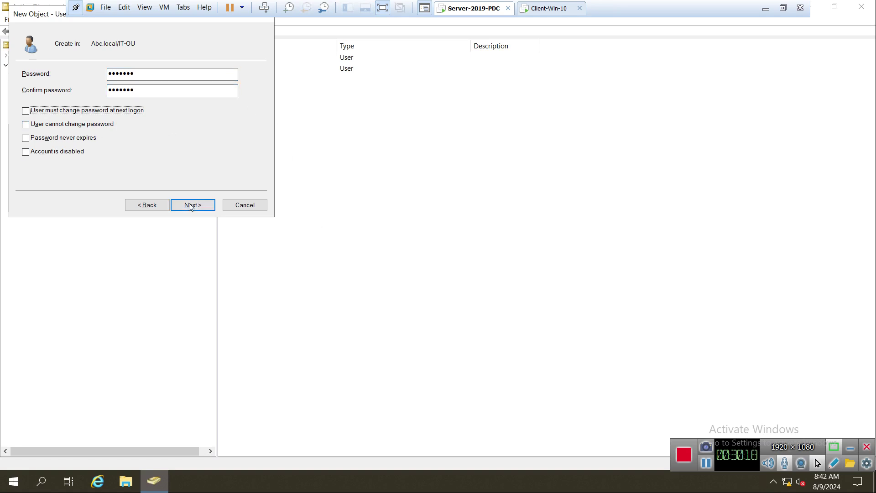
click(189, 206)
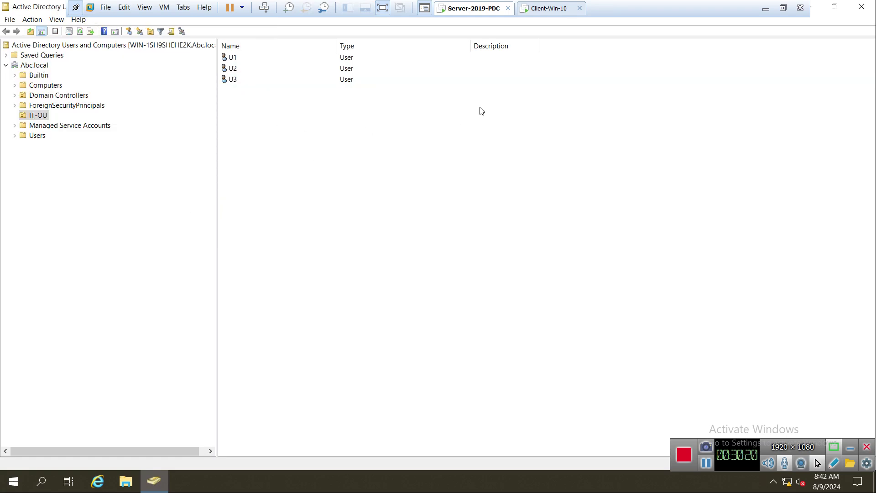
Step: On the Windows 10 client, sign U2 out from the Start menu
click(542, 13)
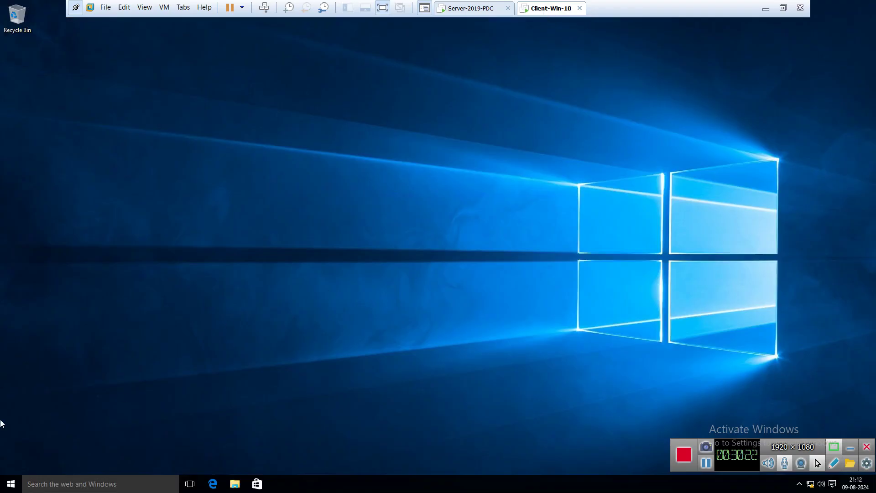
click(11, 484)
click(27, 228)
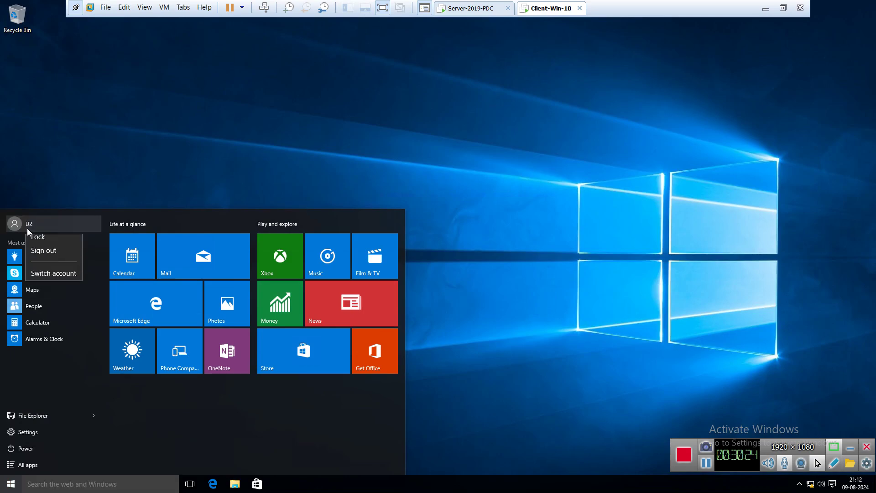
click(43, 250)
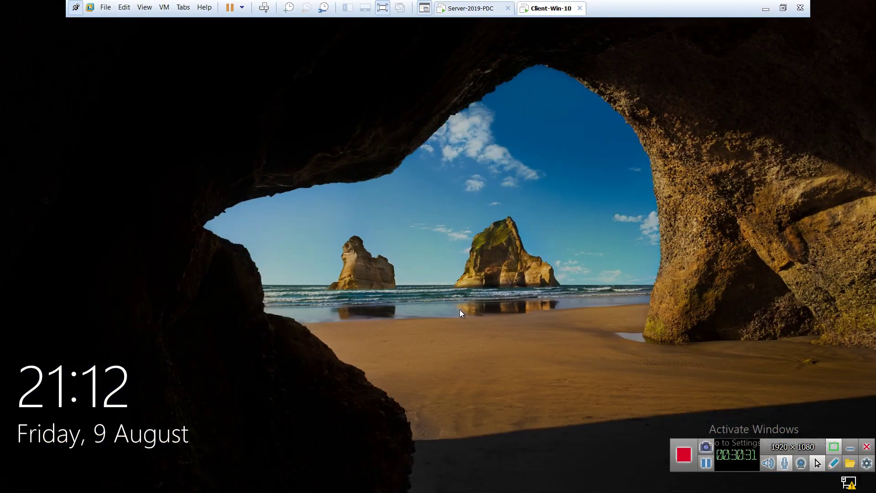
Step: Sign in through Other user as u3 with its password
click(459, 310)
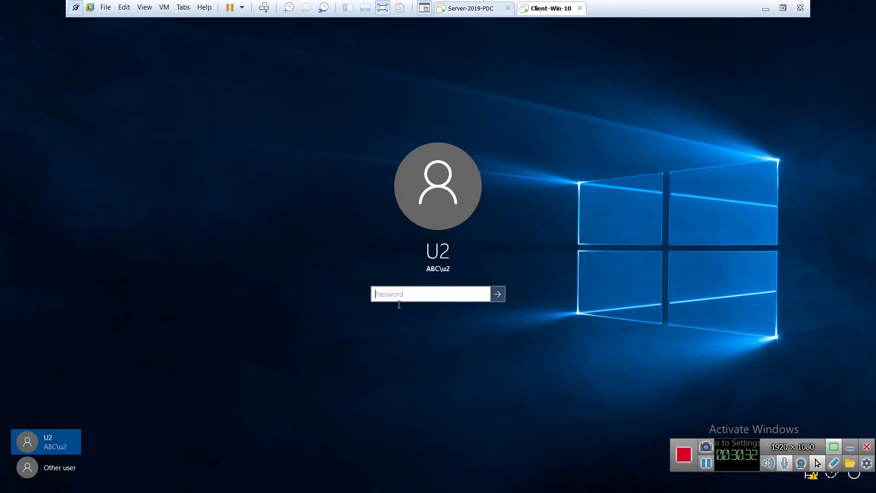
click(54, 470)
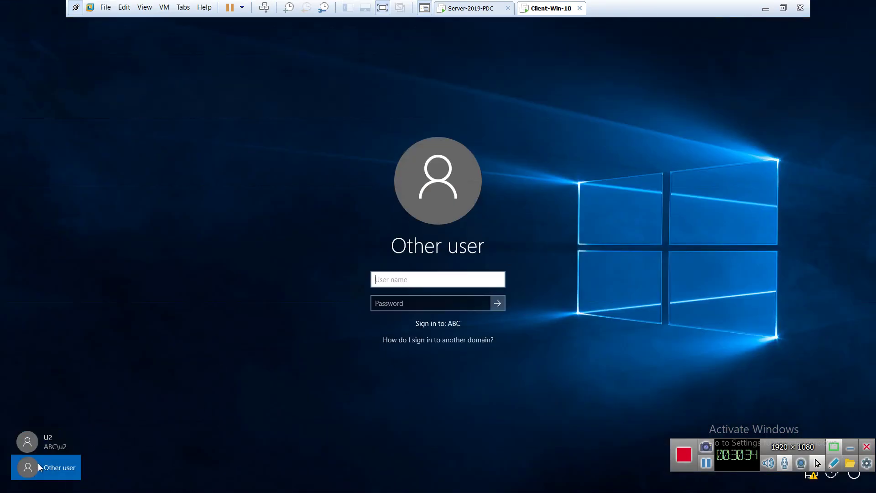
text(u3)
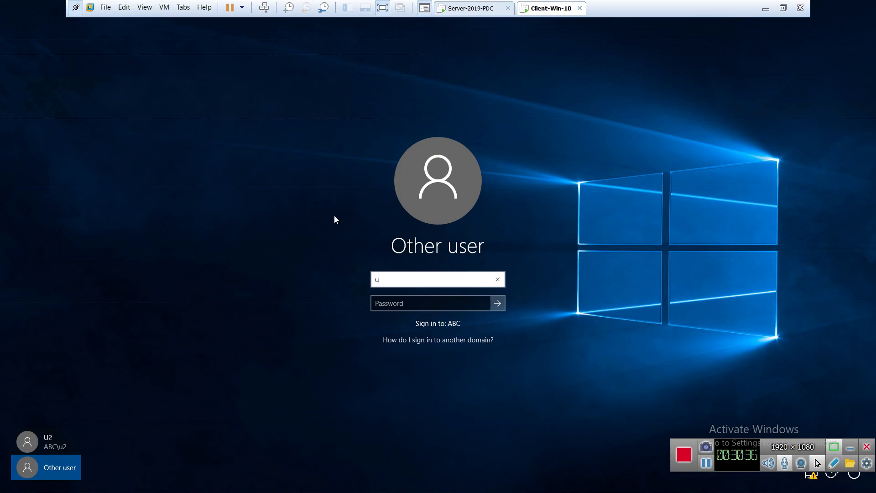
key(Tab)
text(P@ssw)
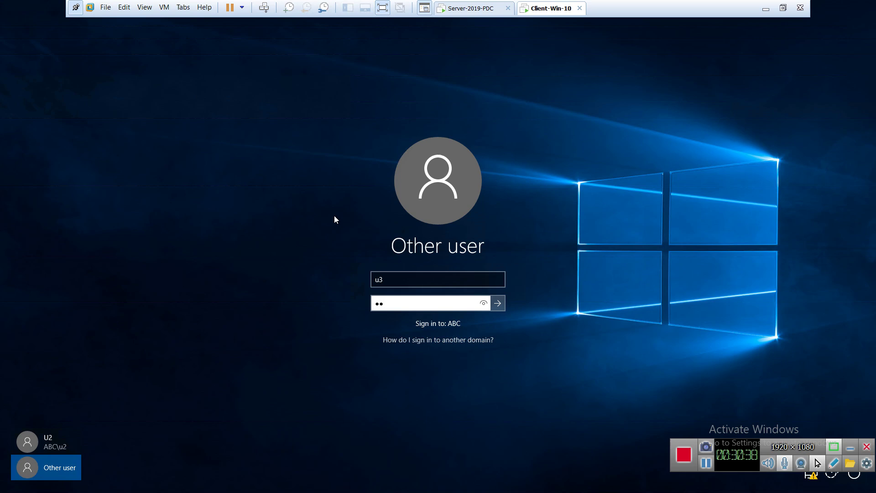
text(0rd)
key(Return)
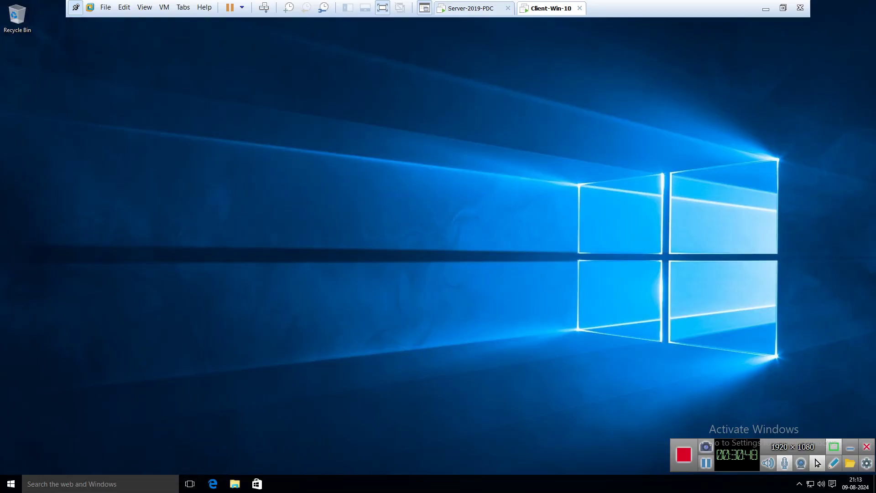
Step: Try launching Run as U3 via search and acknowledge the Restrictions error
click(11, 484)
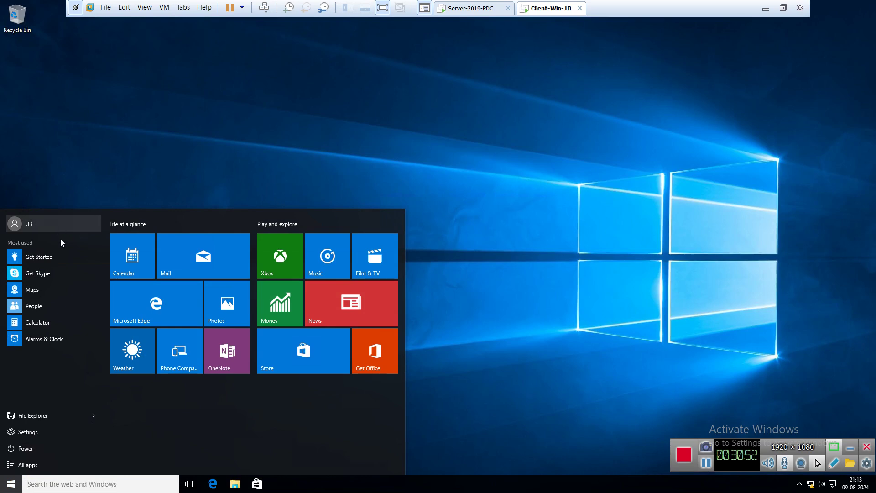
click(91, 486)
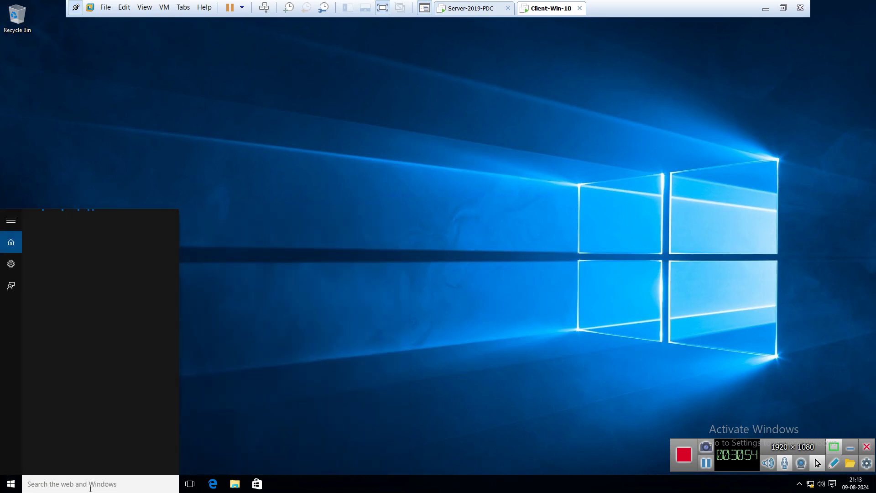
text(run)
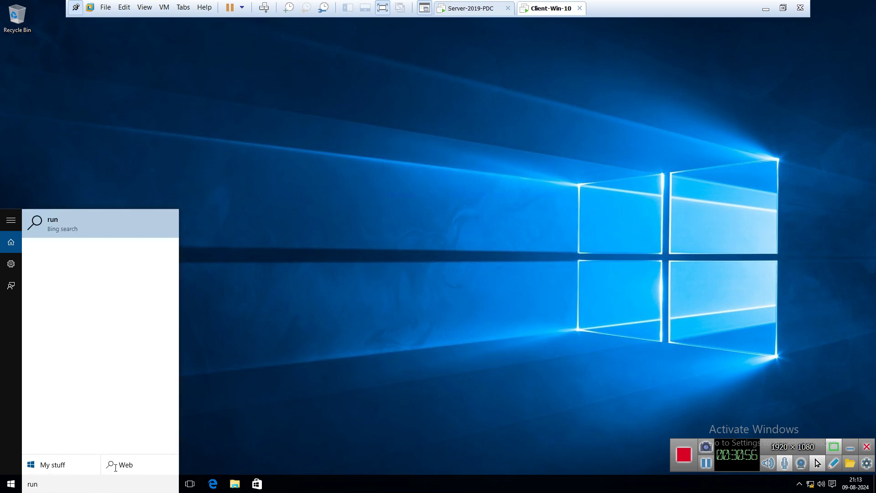
key(Return)
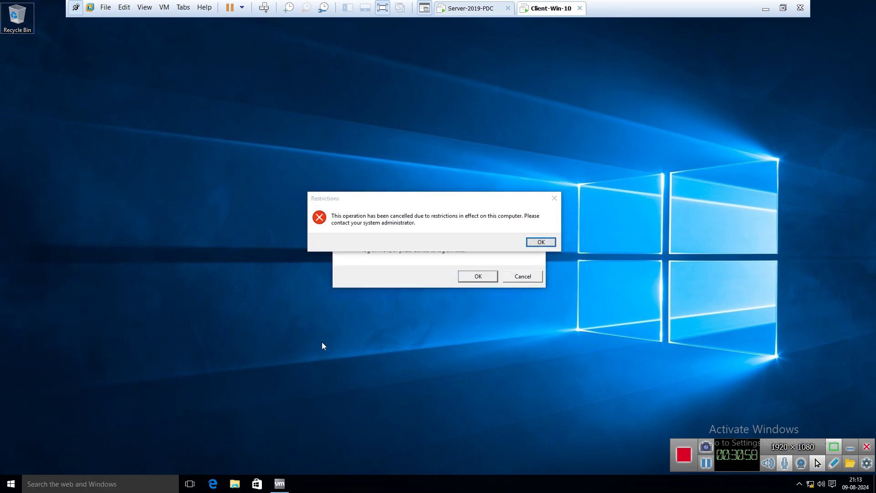
click(518, 278)
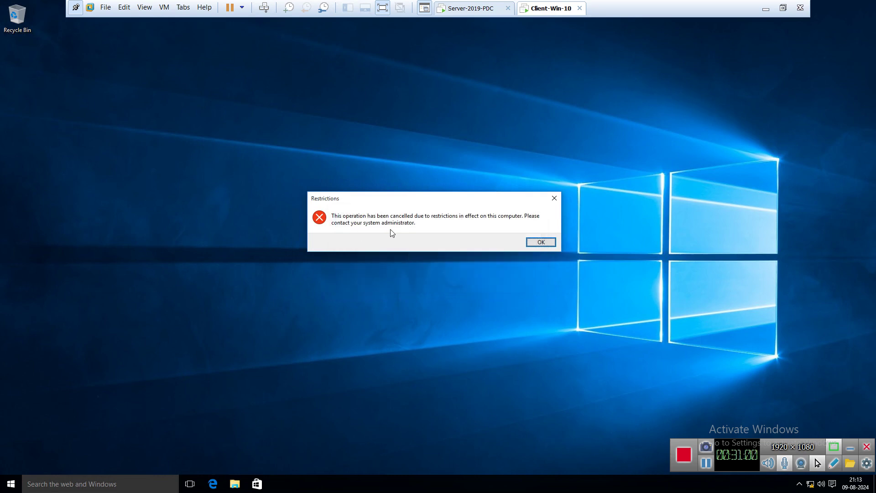
click(540, 243)
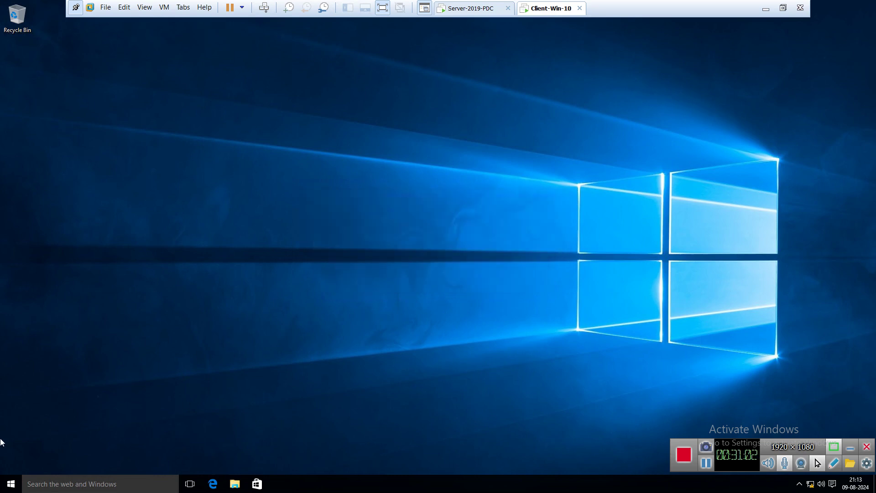
Step: Try Control Panel from right-click Start, acknowledge the error, and return to Server-2019-PDC
right_click(17, 489)
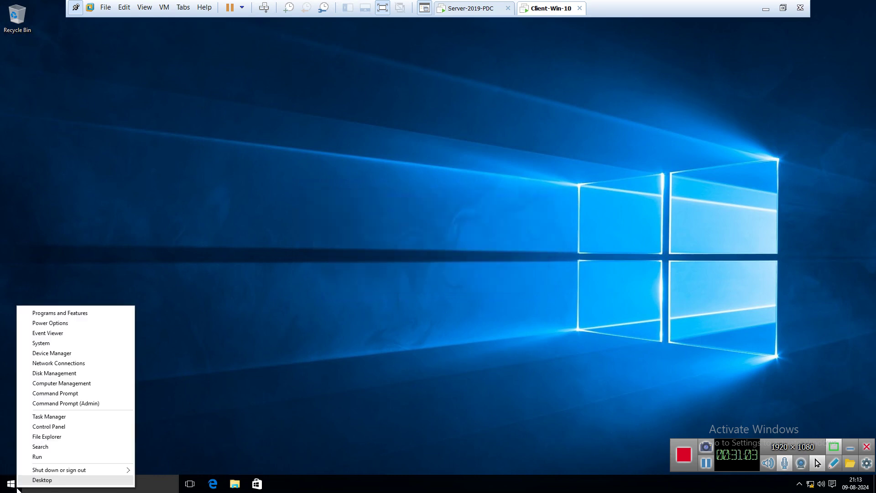
click(49, 426)
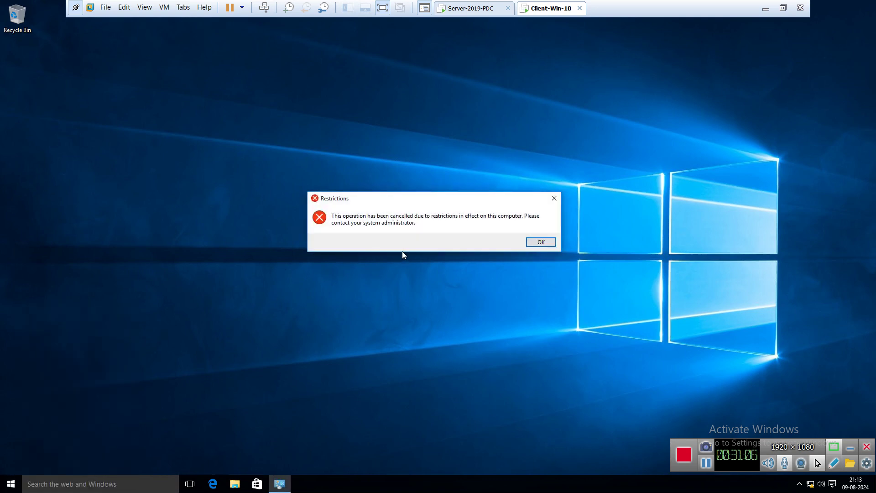
click(540, 243)
click(464, 9)
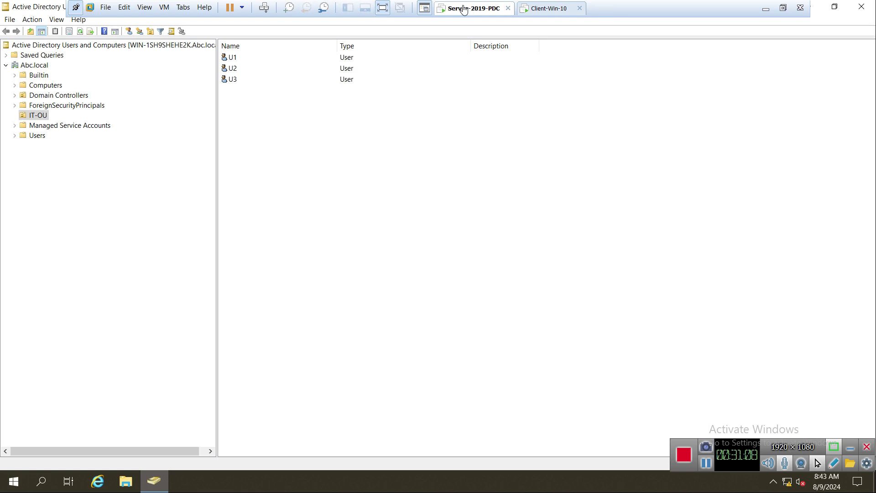